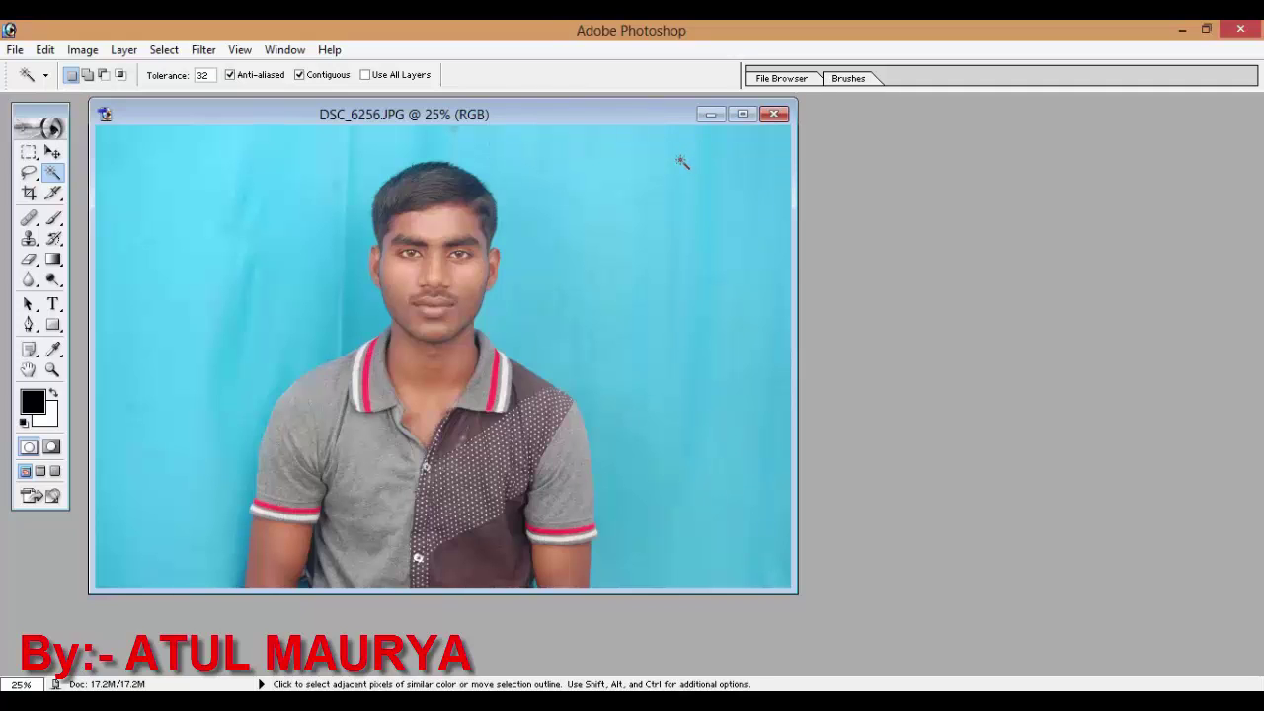
# Maximize the photo, set the crop to 1.2 × 1.5 in at 300 resolution, and select all.
pyautogui.click(742, 115)
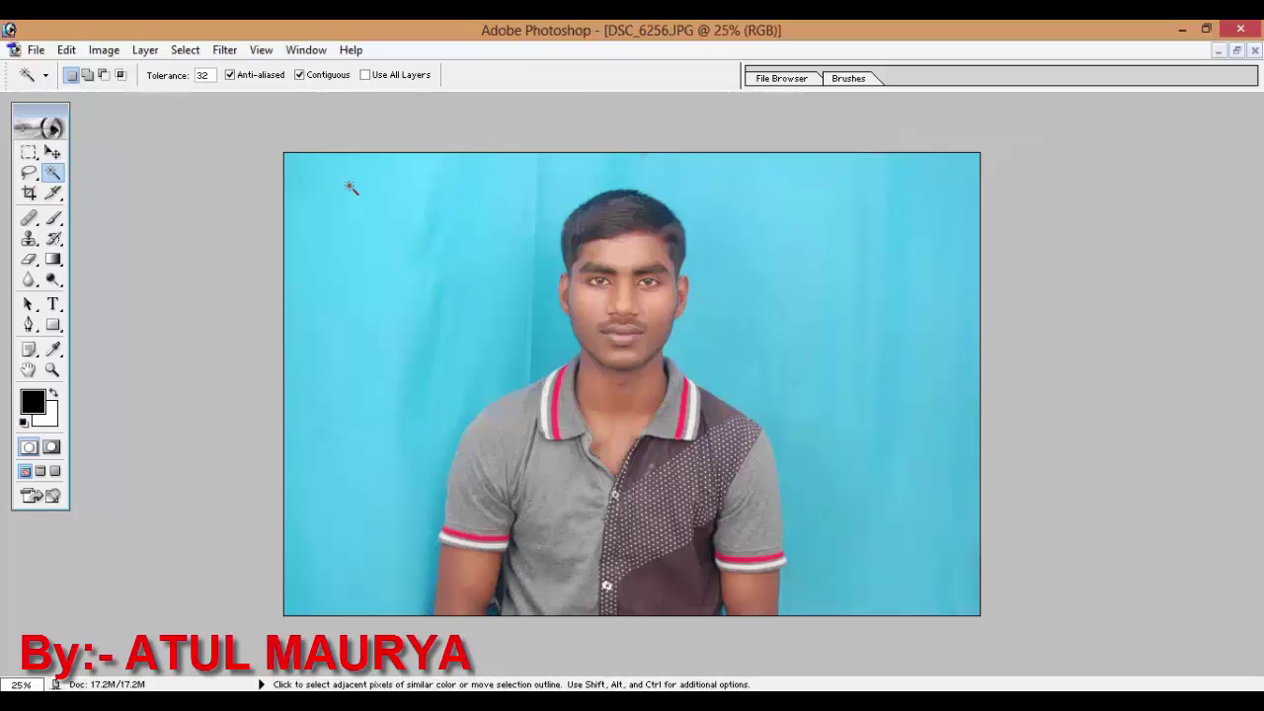
pyautogui.click(28, 195)
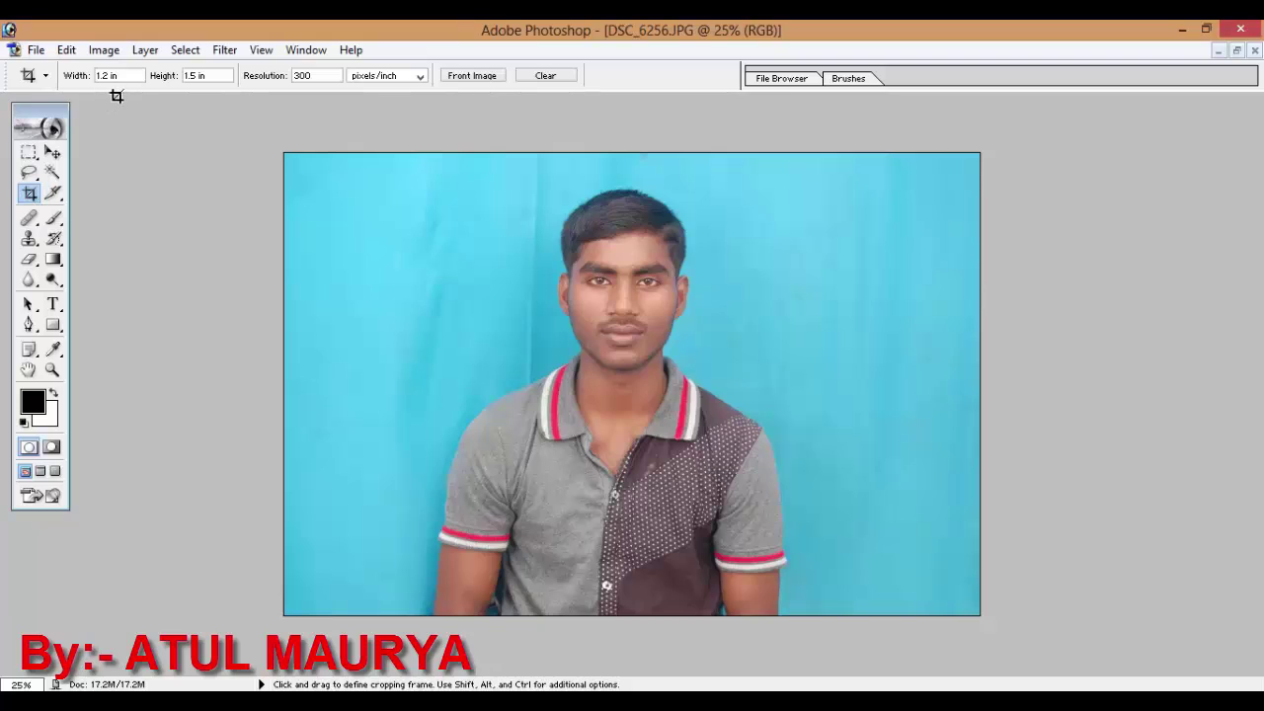
pyautogui.moveTo(125, 77); pyautogui.dragTo(96, 77)
pyautogui.moveTo(222, 75); pyautogui.dragTo(184, 76)
pyautogui.moveTo(316, 76); pyautogui.dragTo(292, 76)
pyautogui.moveTo(126, 72); pyautogui.dragTo(93, 78)
pyautogui.moveTo(331, 76); pyautogui.dragTo(294, 77)
pyautogui.hotkey('ctrl', 'a')
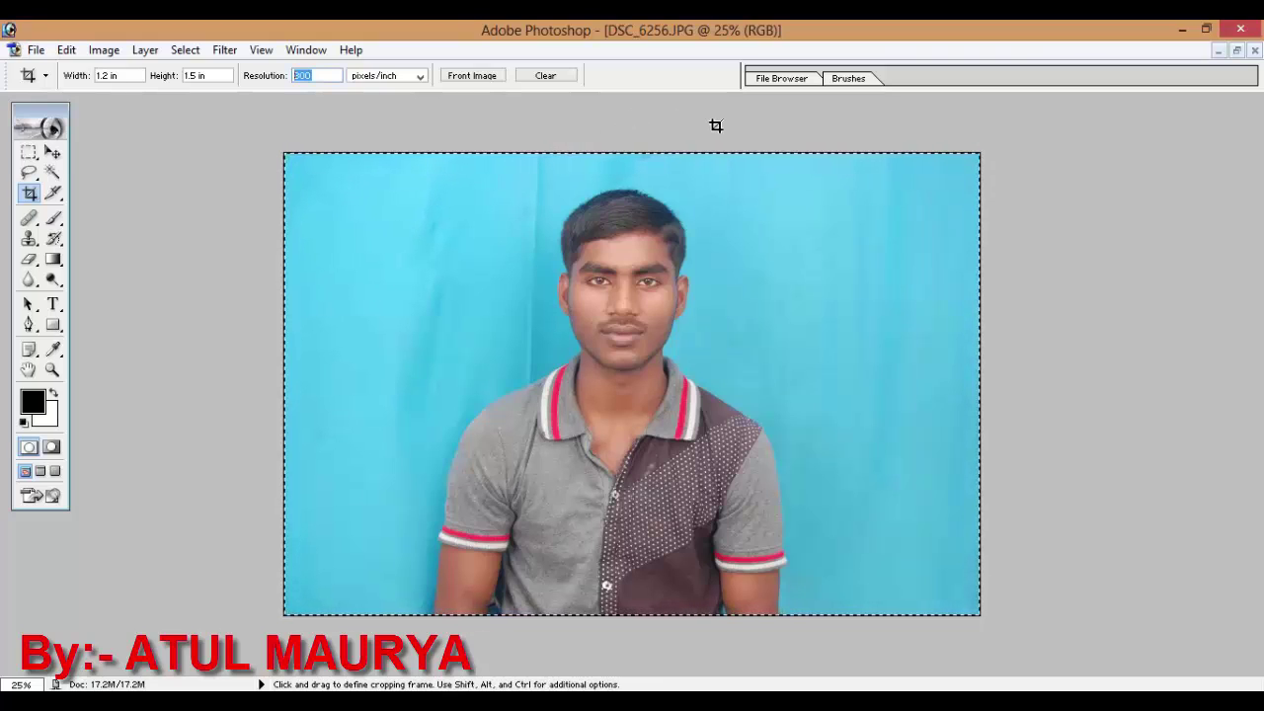
# Rotate the whole photo about -1.6° to straighten it, then deselect.
pyautogui.press('ctrl')
pyautogui.hotkey('ctrl', 't')
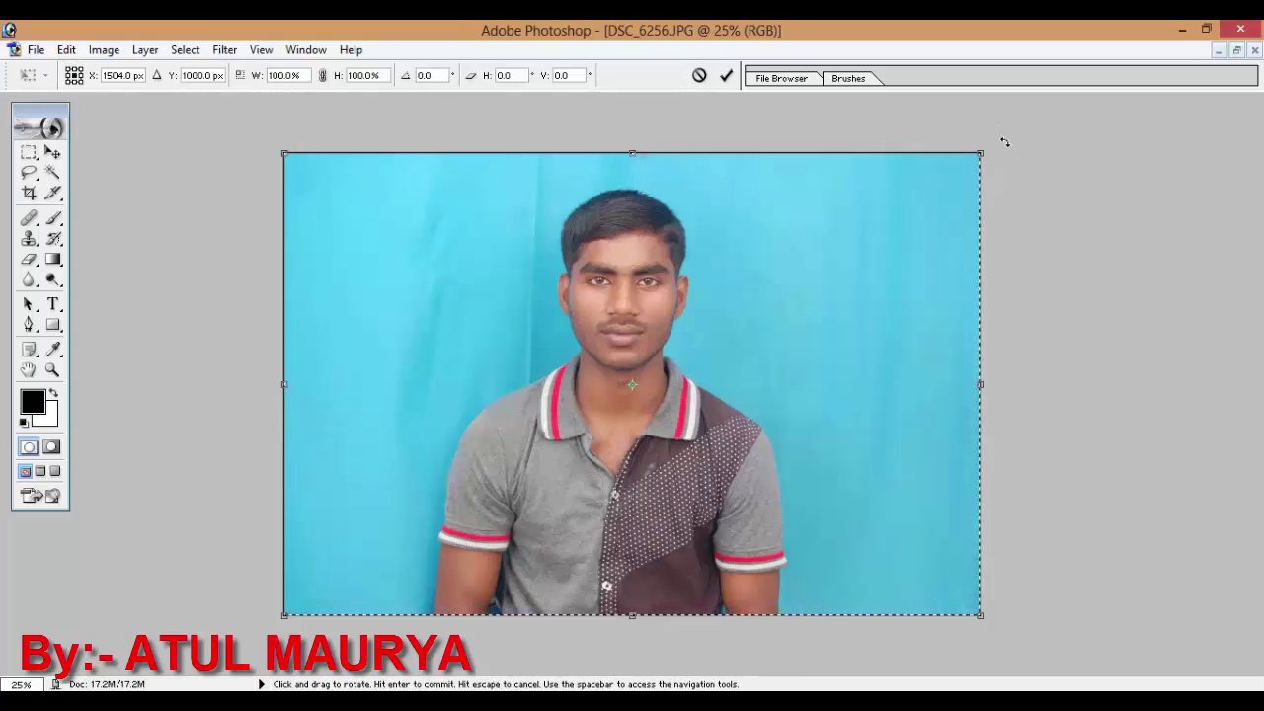
pyautogui.moveTo(1005, 140); pyautogui.dragTo(1003, 127)
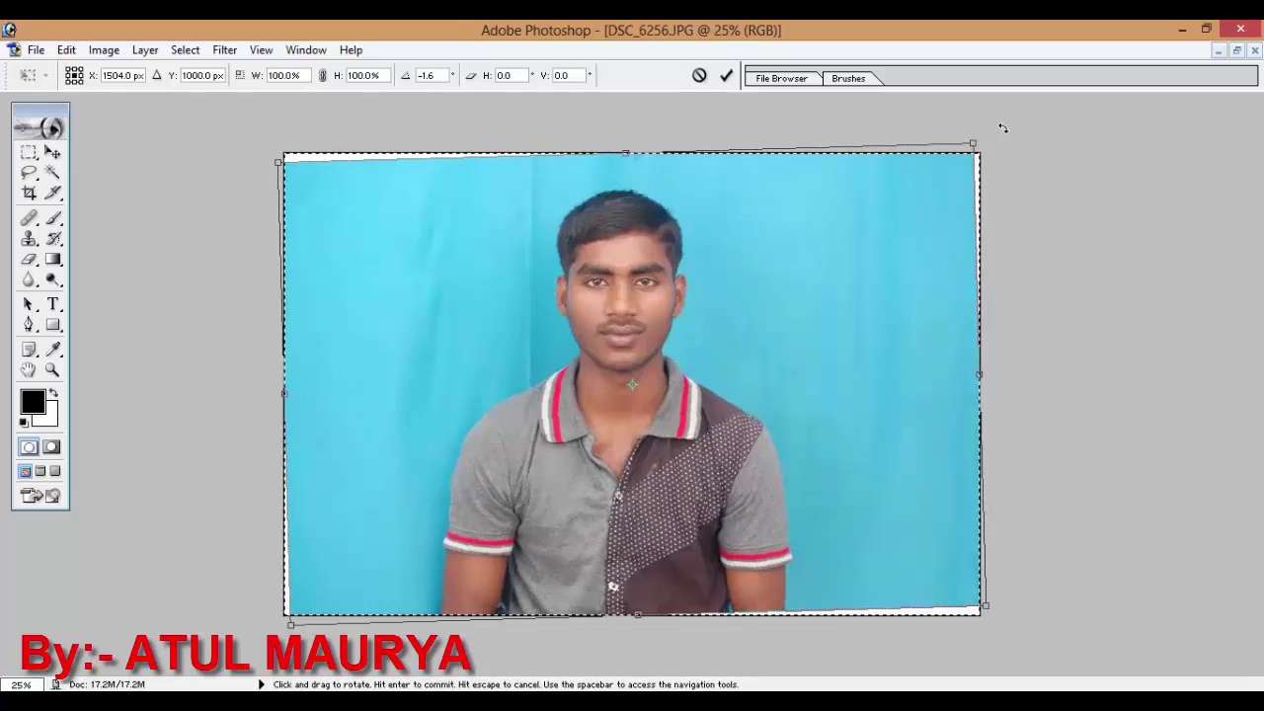
pyautogui.press('Return')
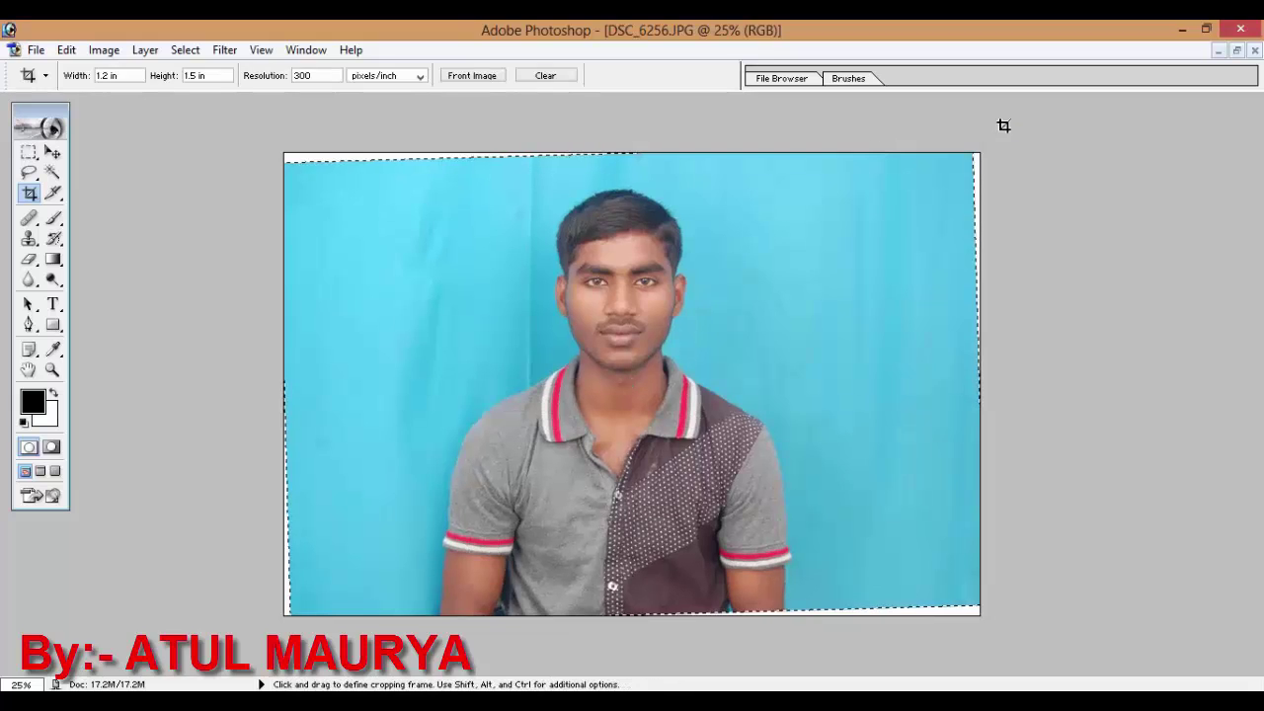
pyautogui.hotkey('ctrl', 'd')
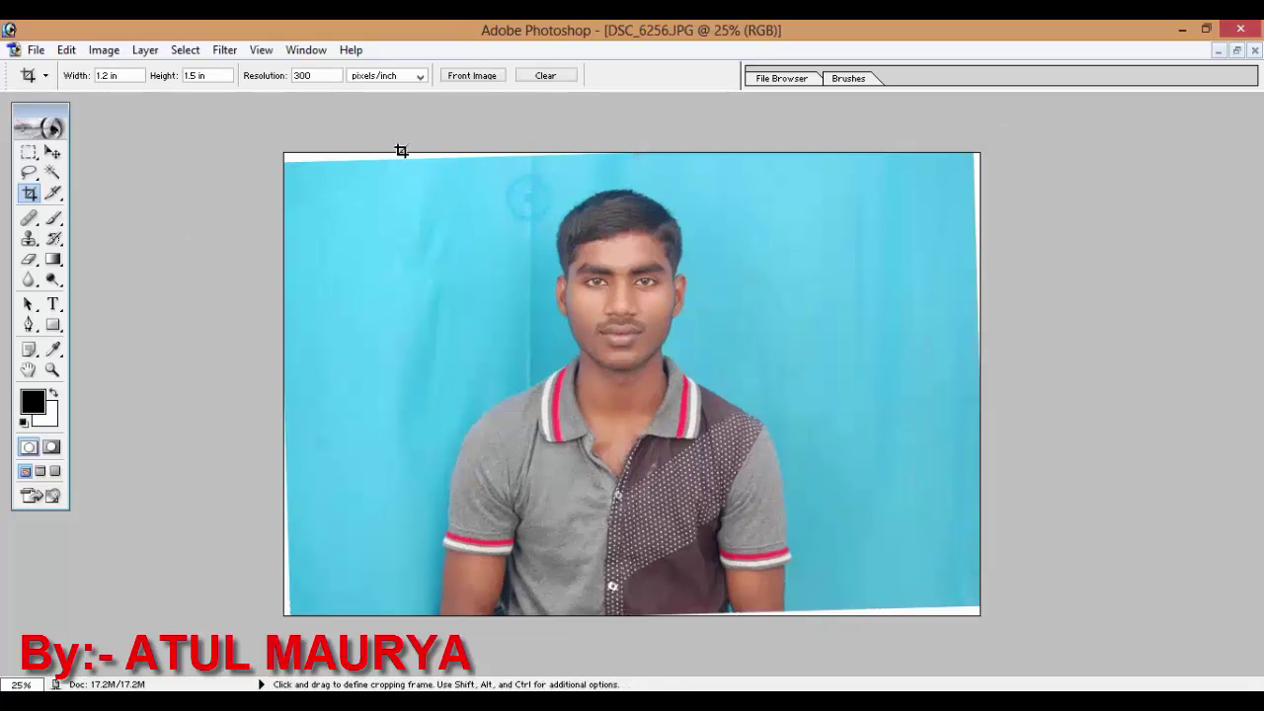
# Crop to a 1.2 × 1.5 in frame around the man's head and shoulders.
pyautogui.moveTo(497, 167); pyautogui.dragTo(869, 464)
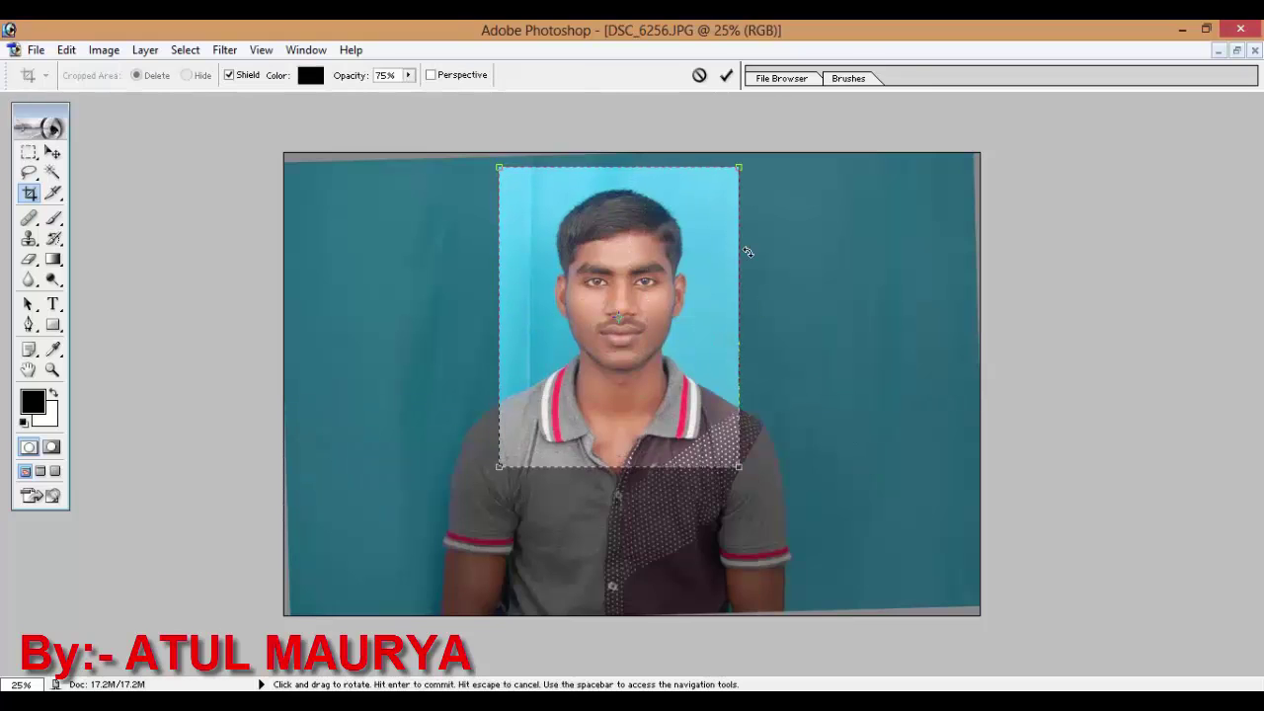
pyautogui.click(699, 78)
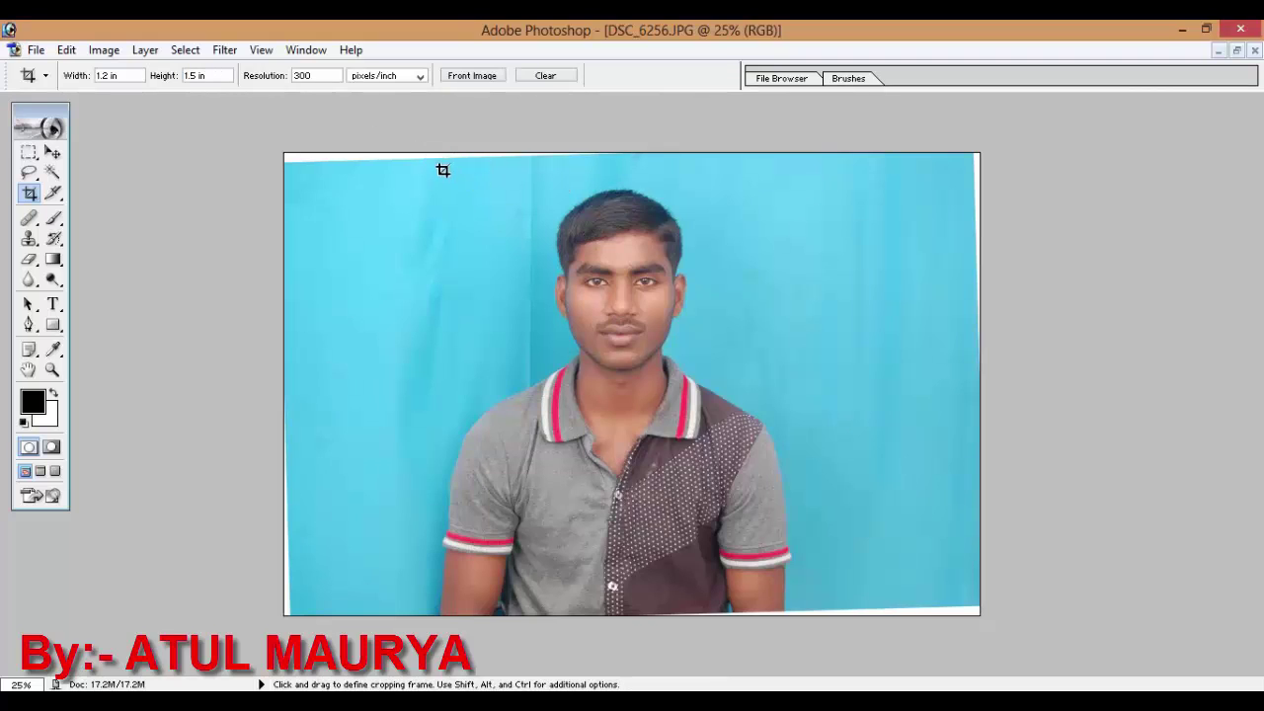
pyautogui.moveTo(448, 153); pyautogui.dragTo(696, 462)
pyautogui.moveTo(862, 476); pyautogui.dragTo(897, 508)
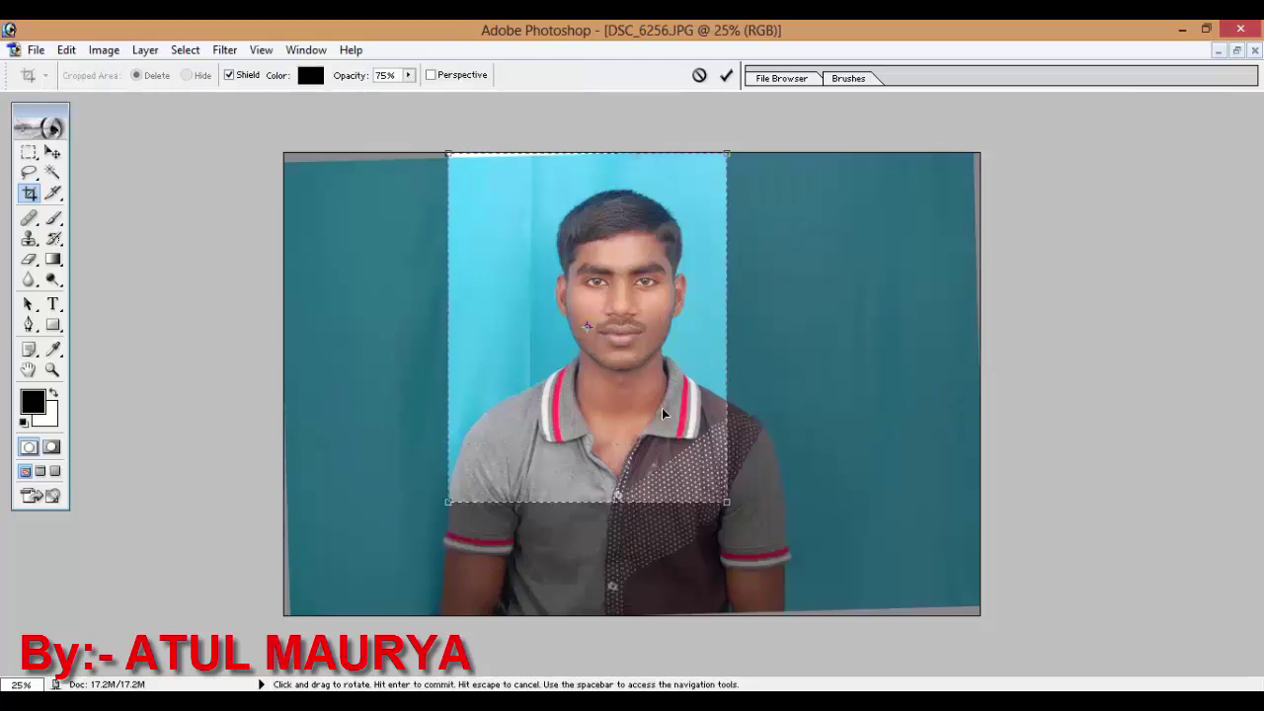
pyautogui.moveTo(586, 385); pyautogui.dragTo(615, 409)
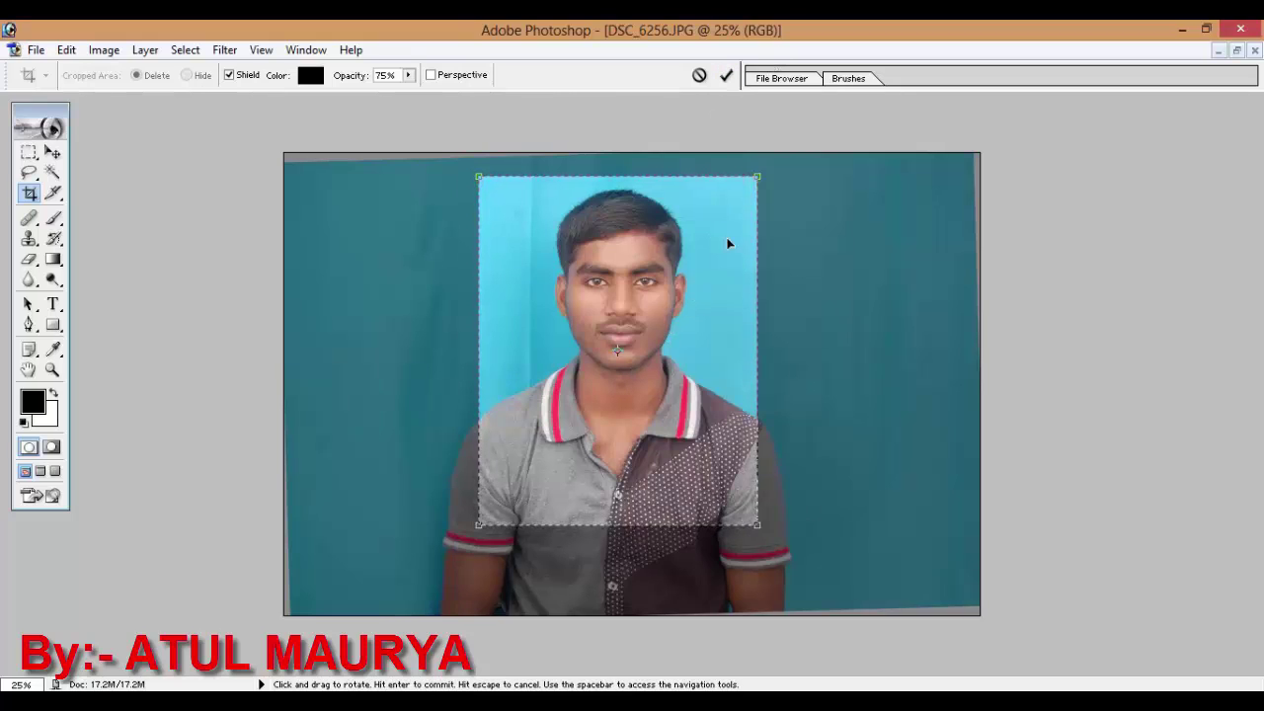
pyautogui.moveTo(761, 530); pyautogui.dragTo(766, 547)
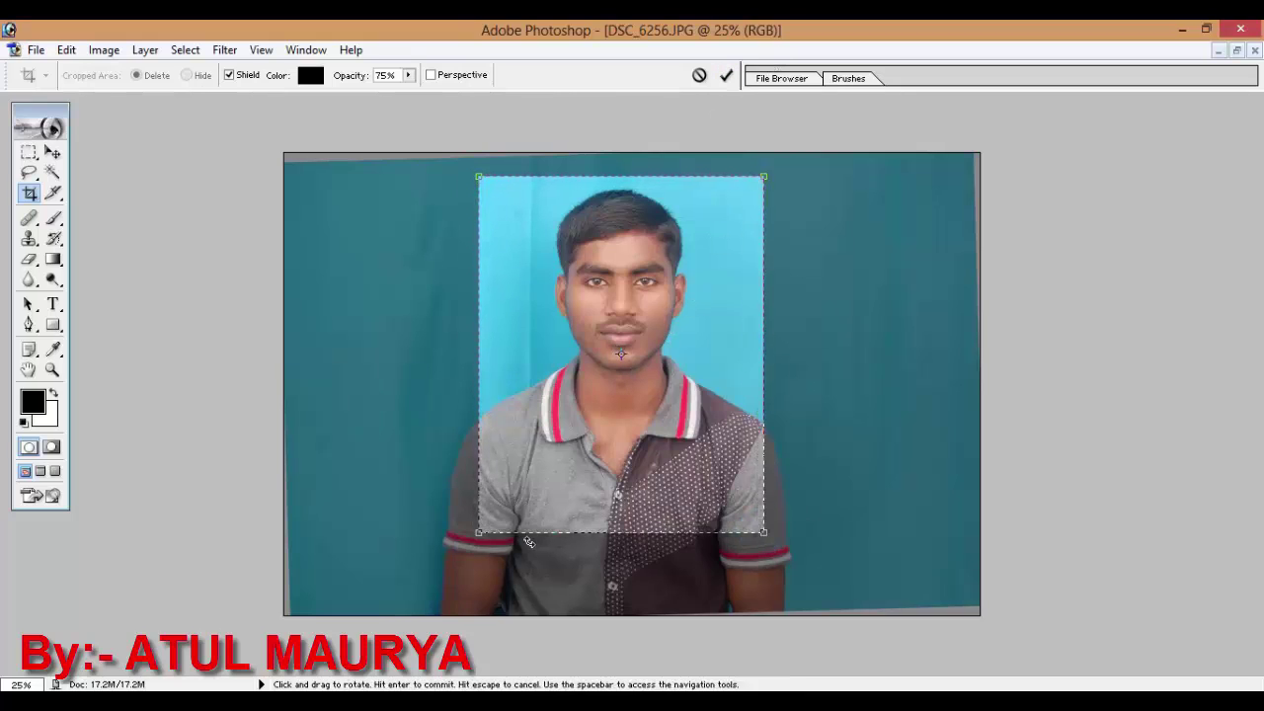
pyautogui.moveTo(477, 545); pyautogui.dragTo(466, 545)
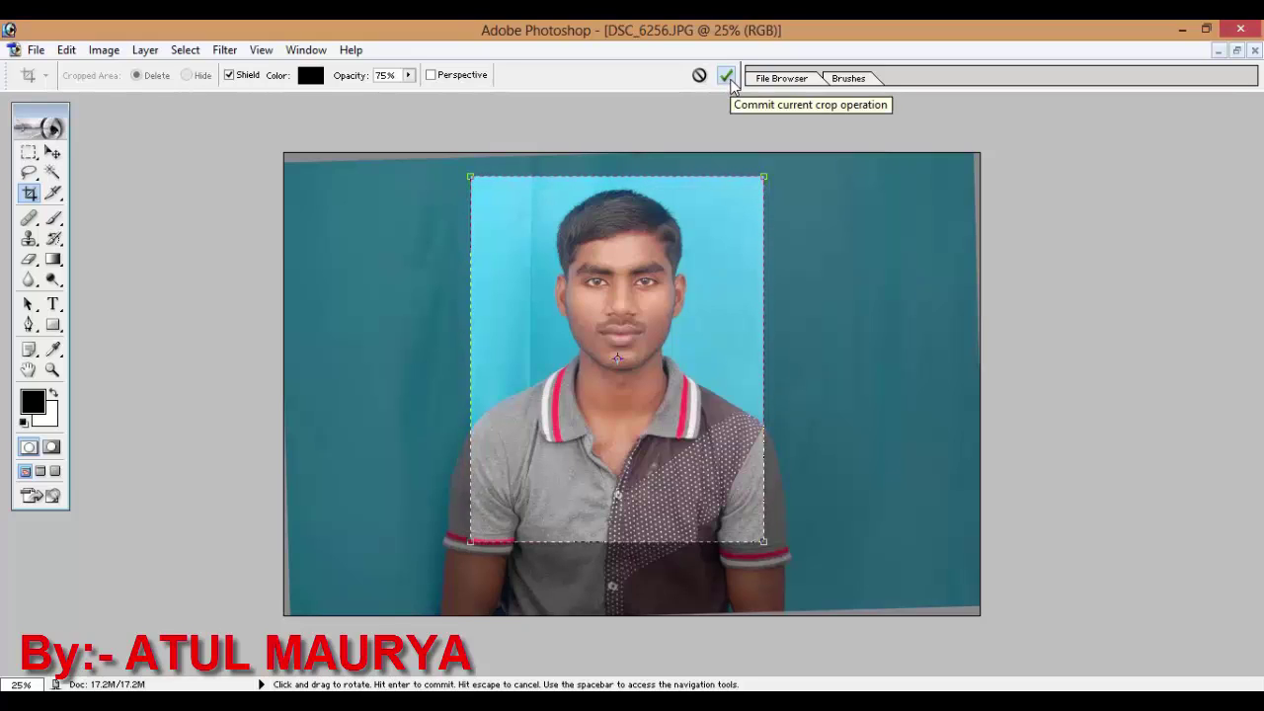
pyautogui.click(731, 84)
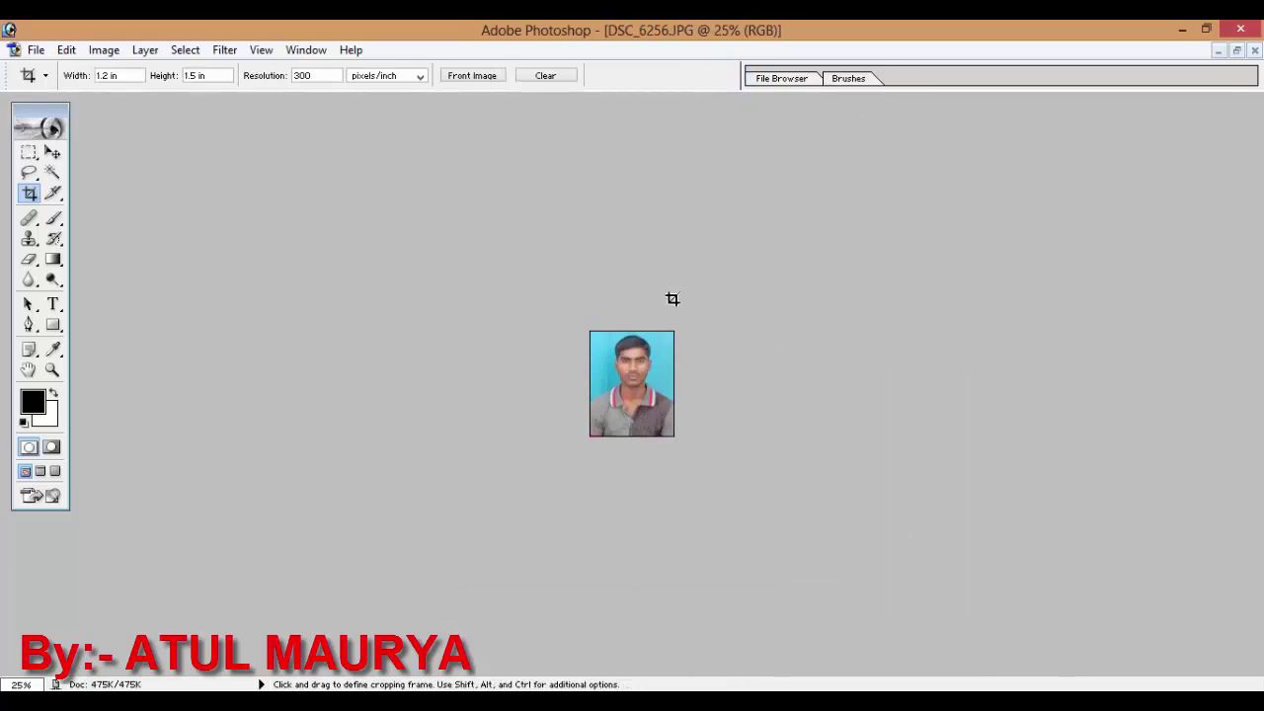
# Zoom from 25% up to 300% on the portrait's face.
pyautogui.hotkey('ctrl', '+')
pyautogui.hotkey('ctrl', '+')
pyautogui.hotkey('ctrl', '+')
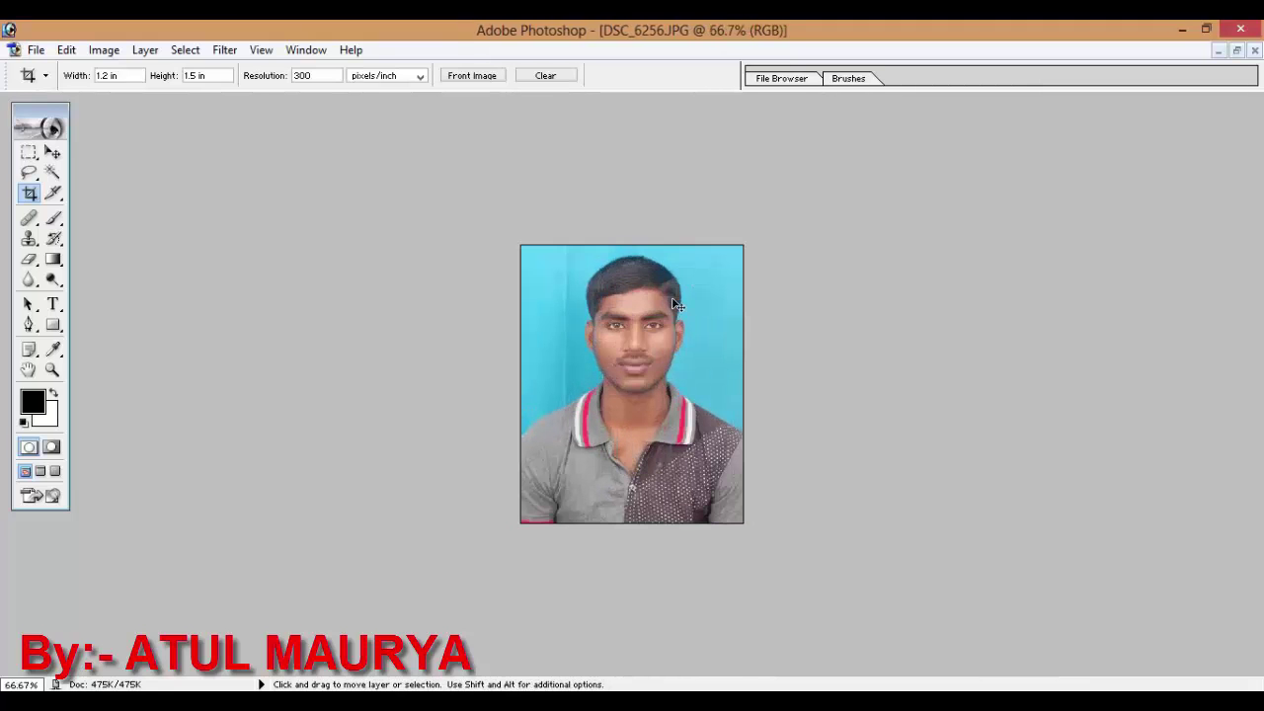
pyautogui.hotkey('ctrl', '+')
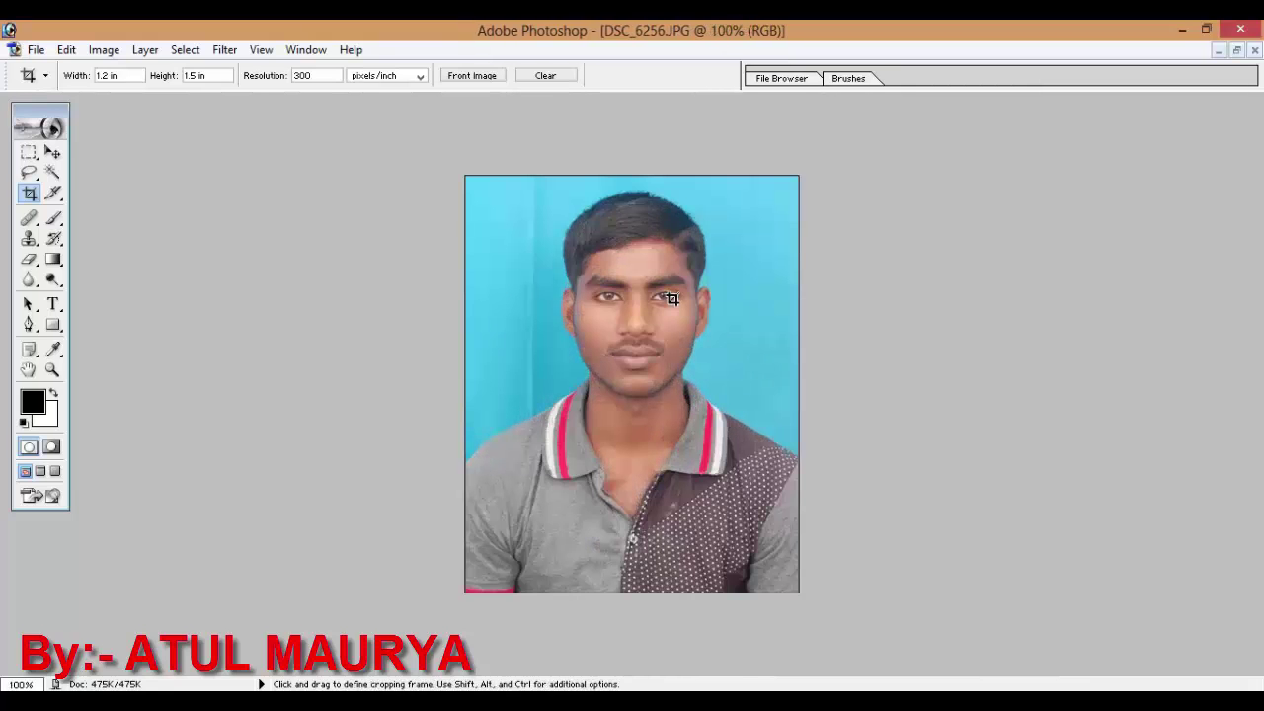
pyautogui.hotkey('ctrl', '+')
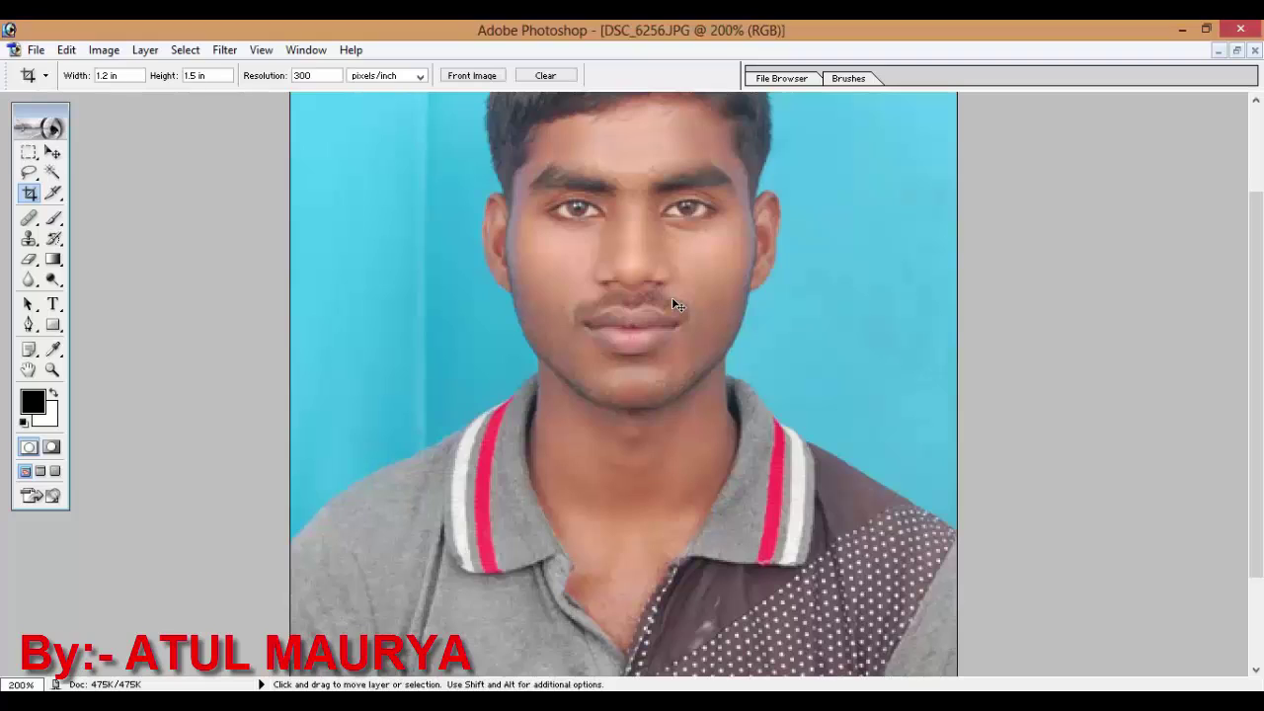
pyautogui.hotkey('ctrl', '-')
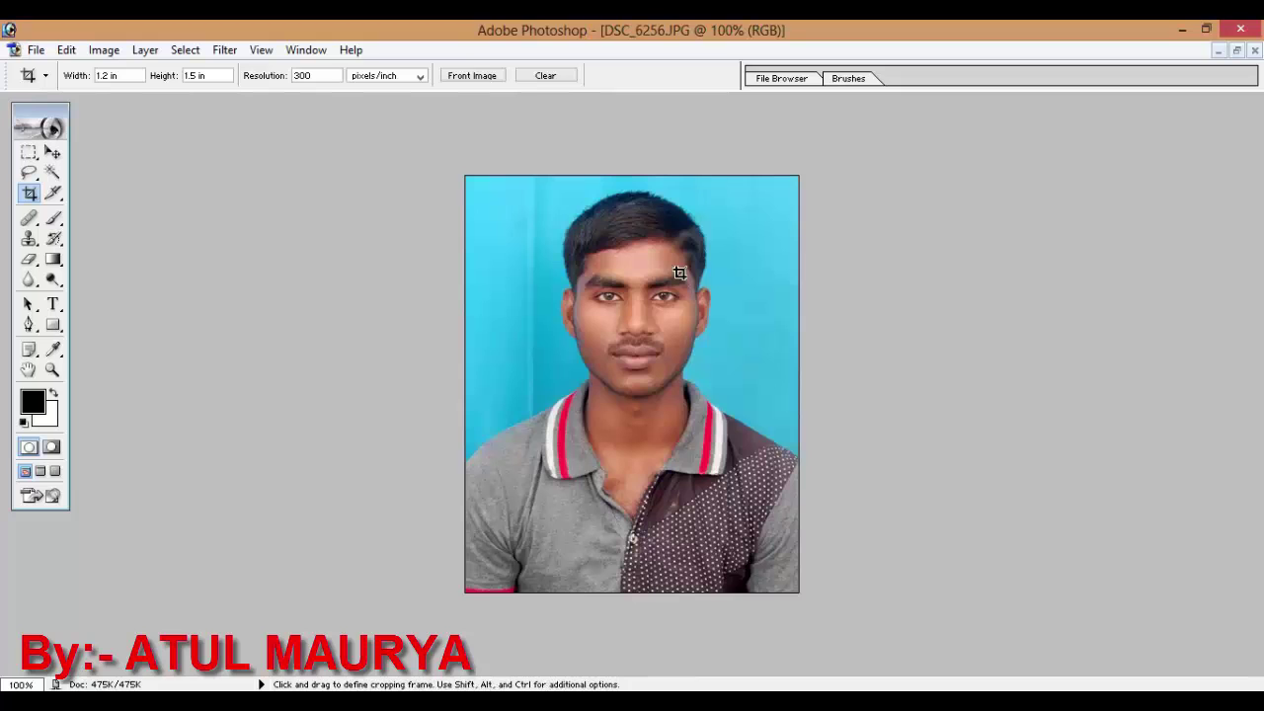
pyautogui.hotkey('ctrl', '=')
pyautogui.hotkey('ctrl', '=')
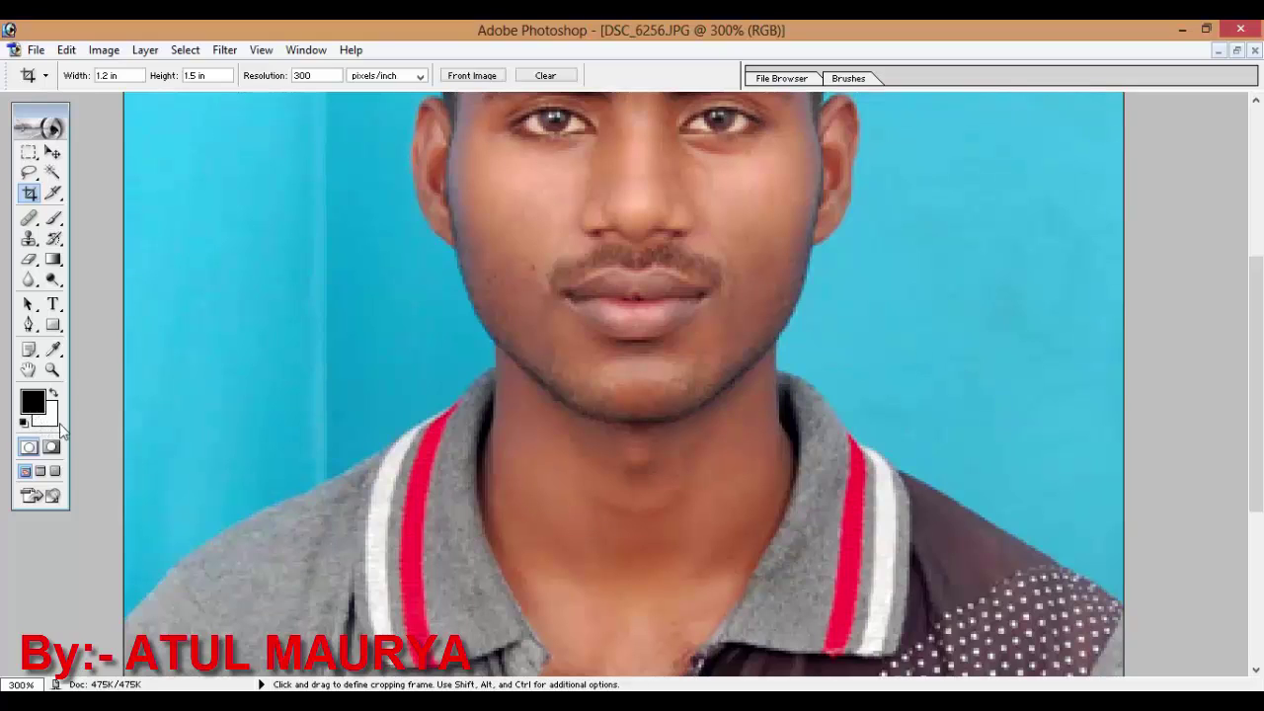
# Set the background colour to skin tone FFBA9B sampled from the cheek.
pyautogui.click(54, 413)
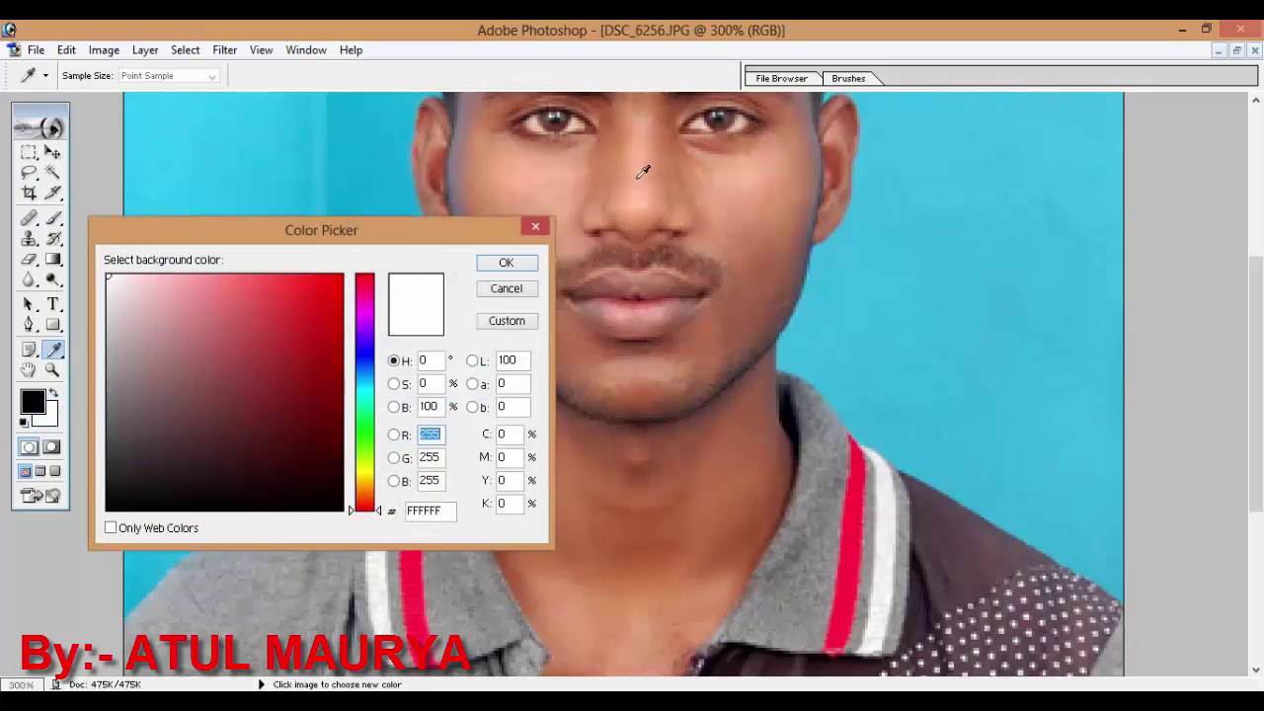
pyautogui.click(642, 205)
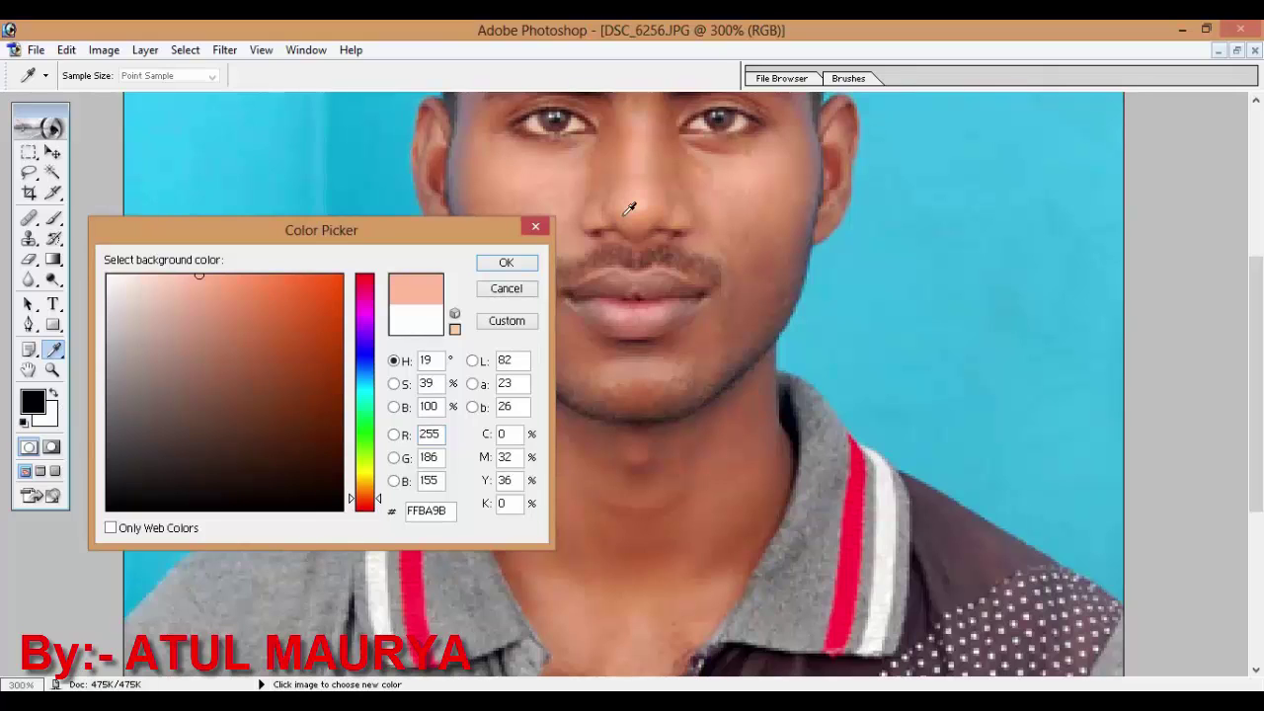
pyautogui.click(512, 261)
pyautogui.press('c')
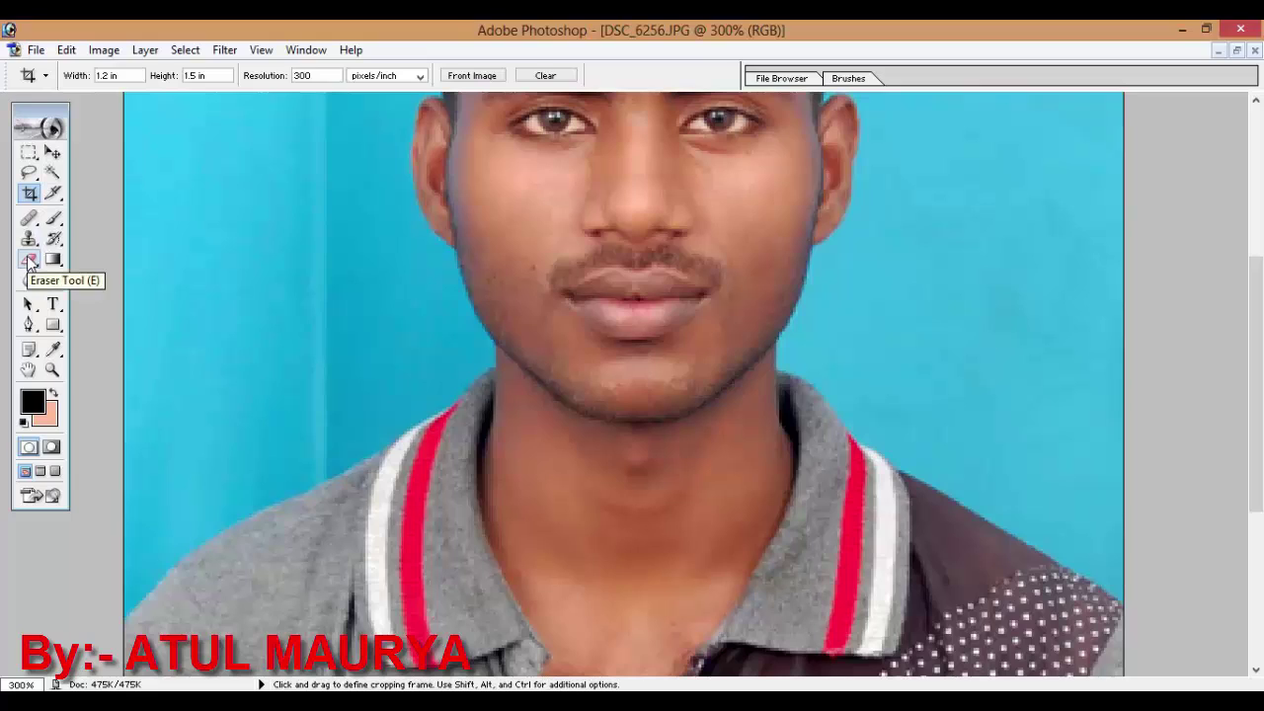
# Choose the Eraser, enlarge its brush, and undo the trial peach strokes on the cheek.
pyautogui.click(29, 261)
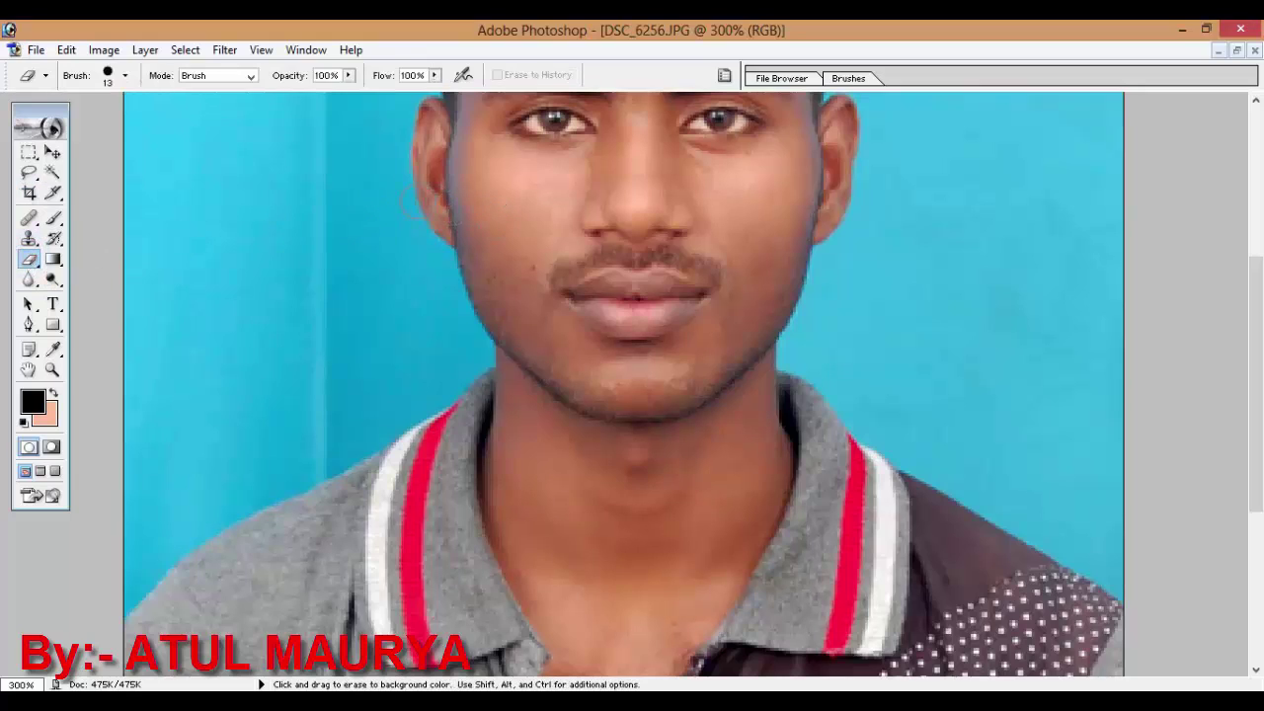
pyautogui.press(']')
pyautogui.click(125, 76)
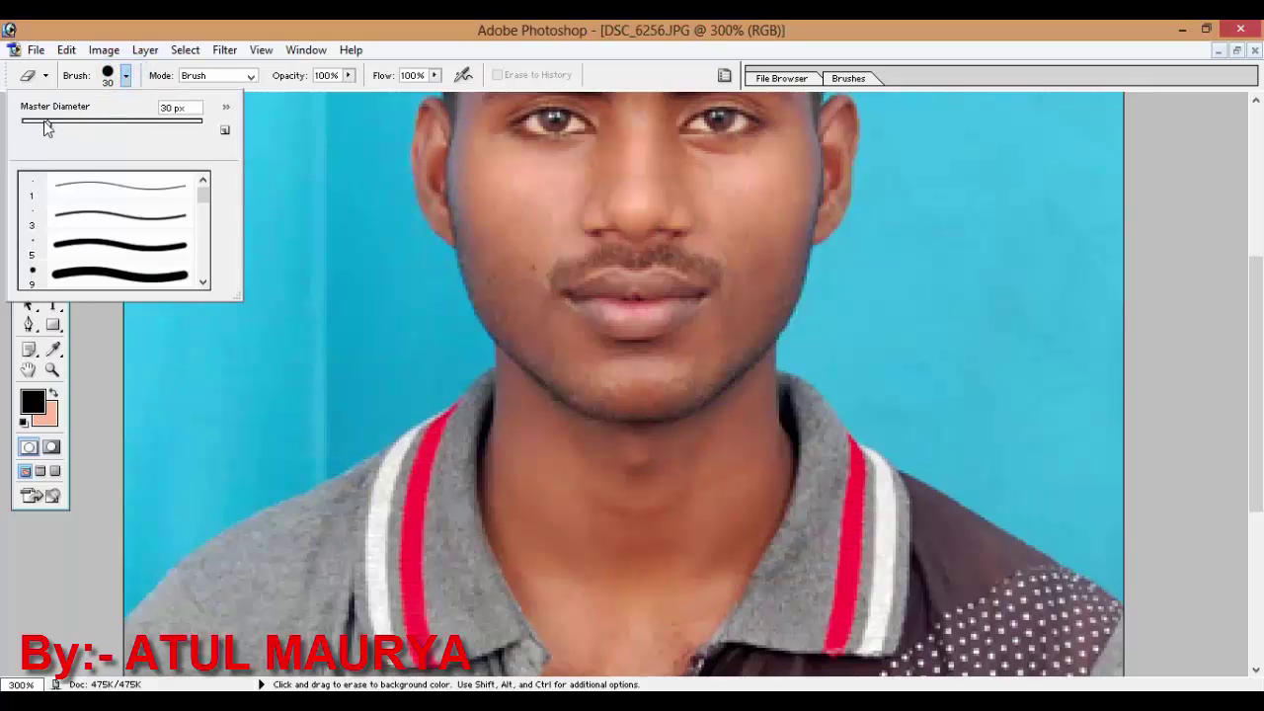
pyautogui.moveTo(46, 123); pyautogui.dragTo(105, 122)
pyautogui.click(494, 193)
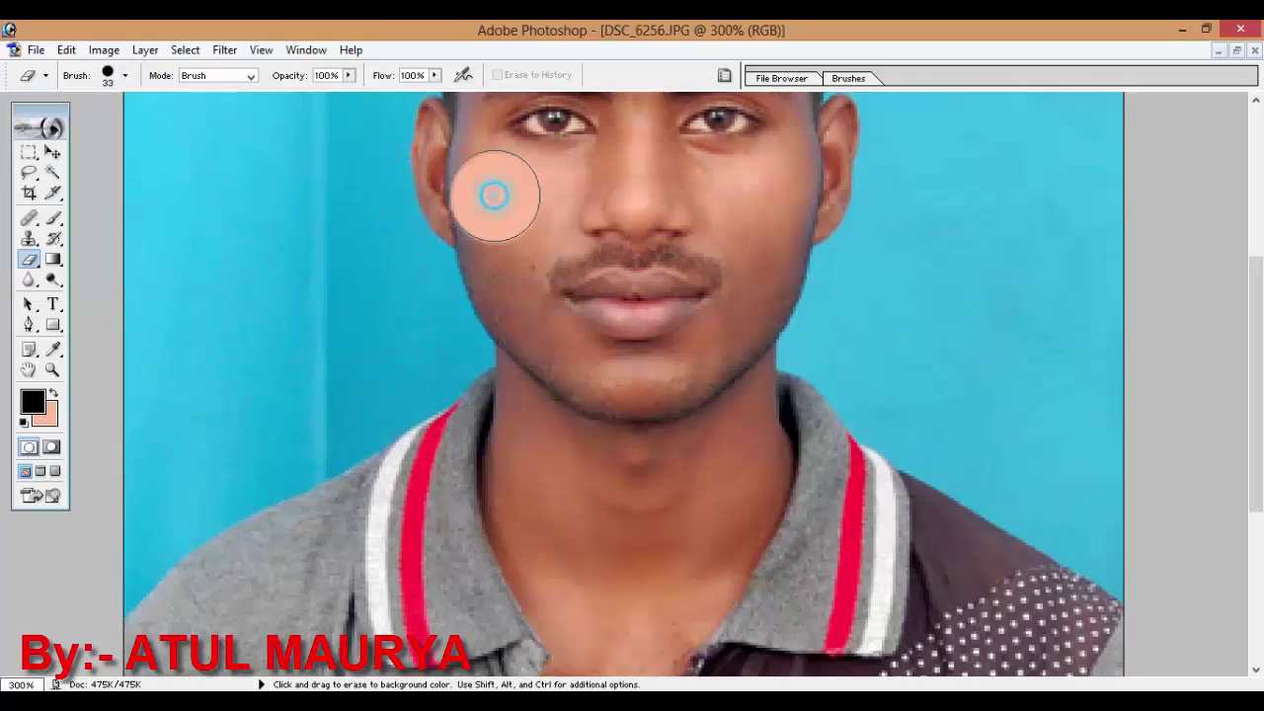
pyautogui.moveTo(494, 193)
pyautogui.mouseDown()
pyautogui.moveTo(628, 245)
pyautogui.moveTo(632, 277)
pyautogui.mouseUp()
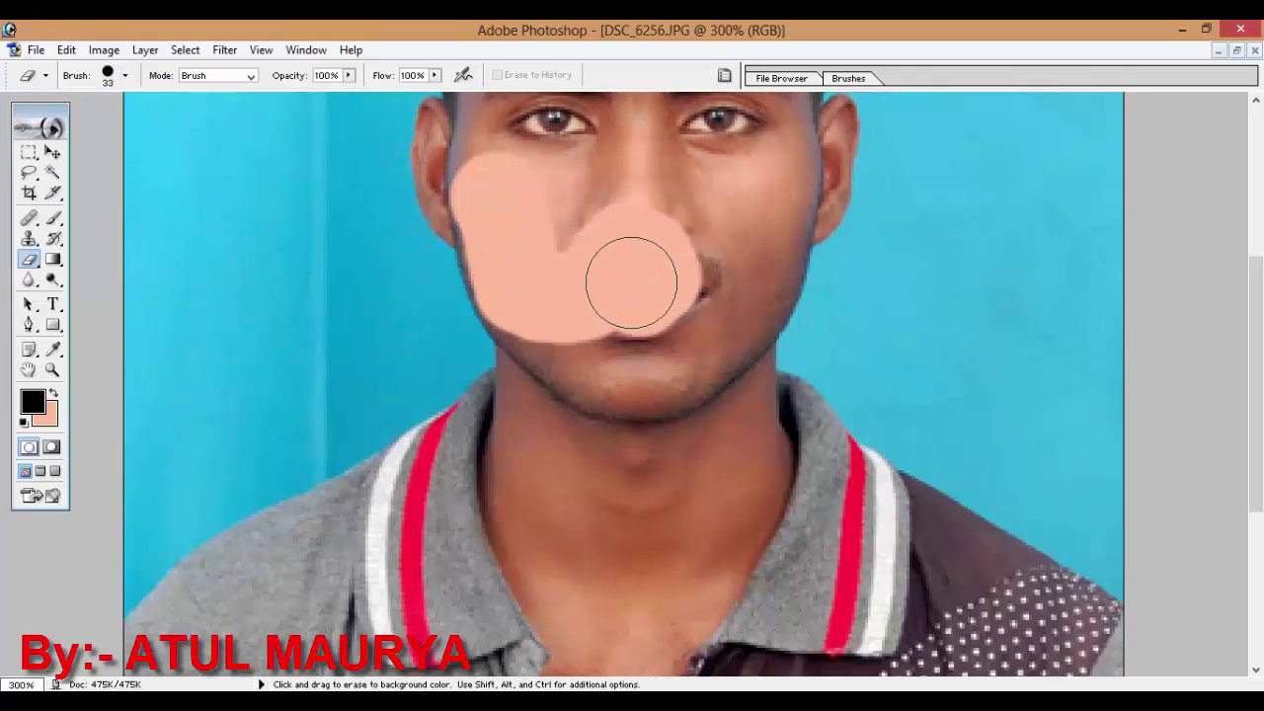
pyautogui.hotkey('ctrl', 'z')
pyautogui.hotkey('ctrl', 'alt', 'z')
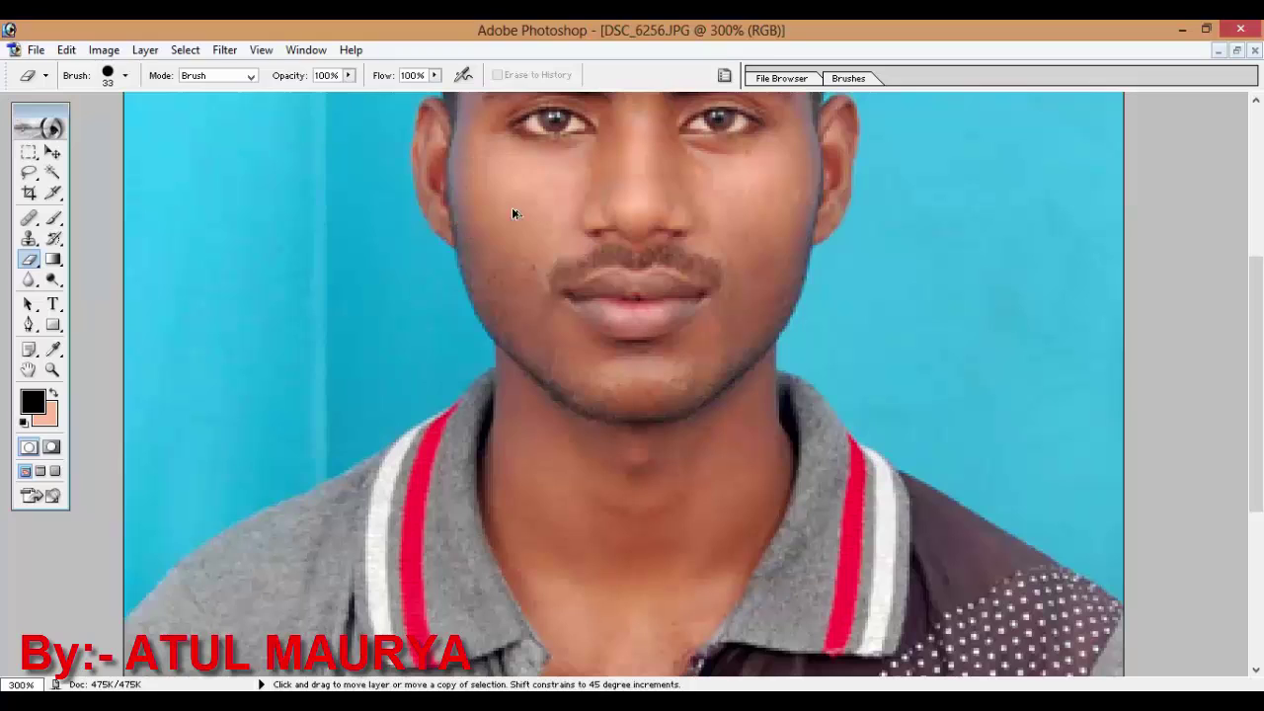
# Lower the eraser opacity to 15% and its flow to 12.
pyautogui.click(347, 75)
pyautogui.moveTo(348, 92); pyautogui.dragTo(272, 121)
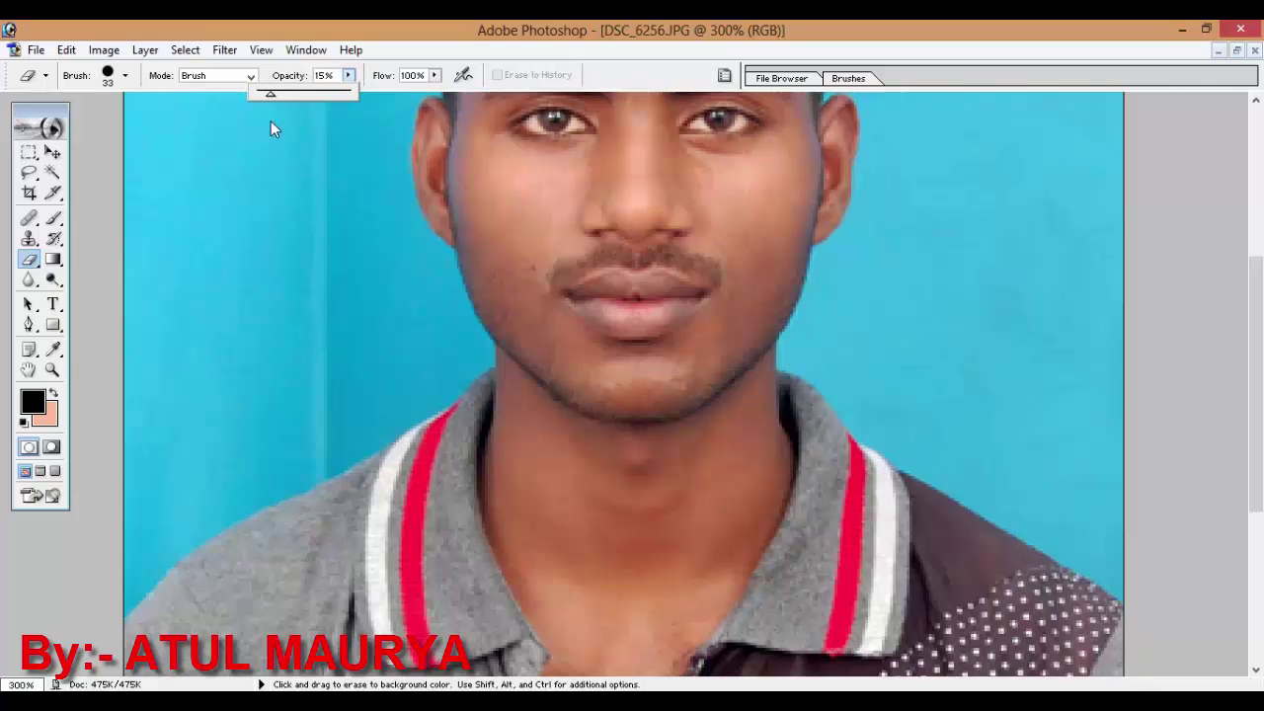
pyautogui.click(435, 76)
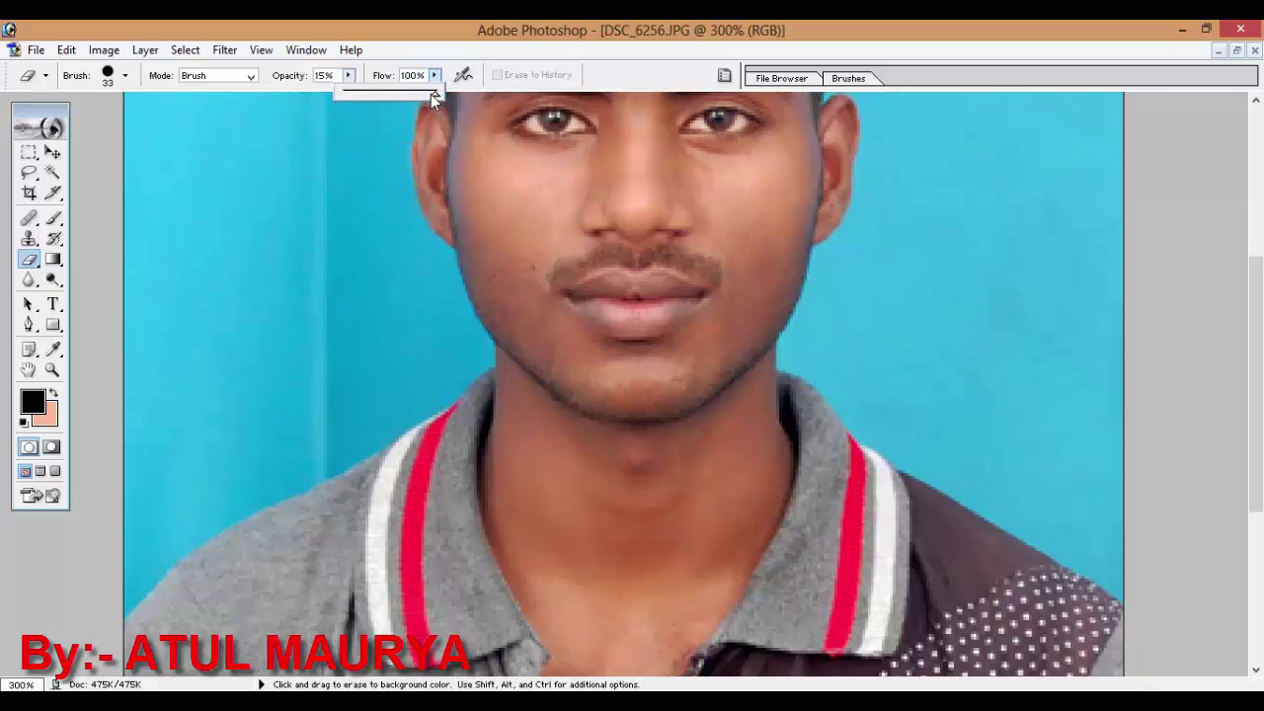
pyautogui.moveTo(430, 94); pyautogui.dragTo(351, 107)
pyautogui.moveTo(351, 106); pyautogui.dragTo(351, 107)
pyautogui.doubleClick(415, 75)
pyautogui.write('12')
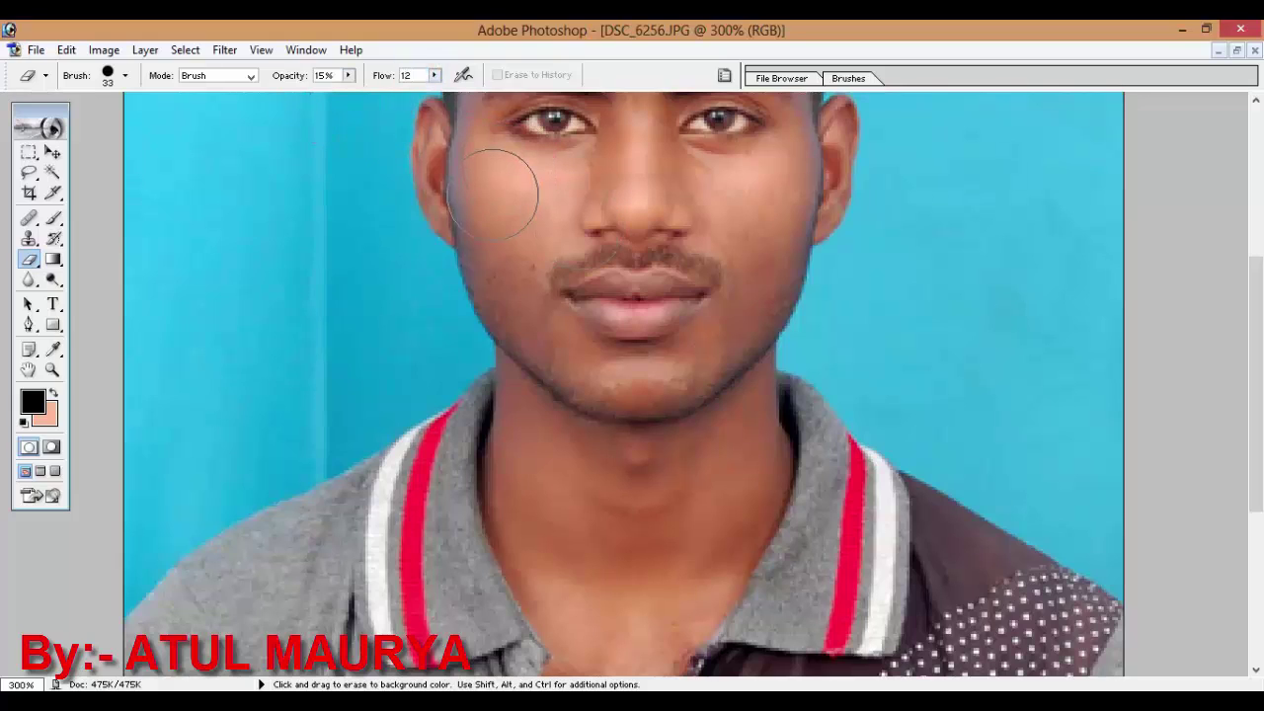
# Brush faint peach strokes along the jaw toward the chin and across the neck.
pyautogui.scroll(5, 549, 198)
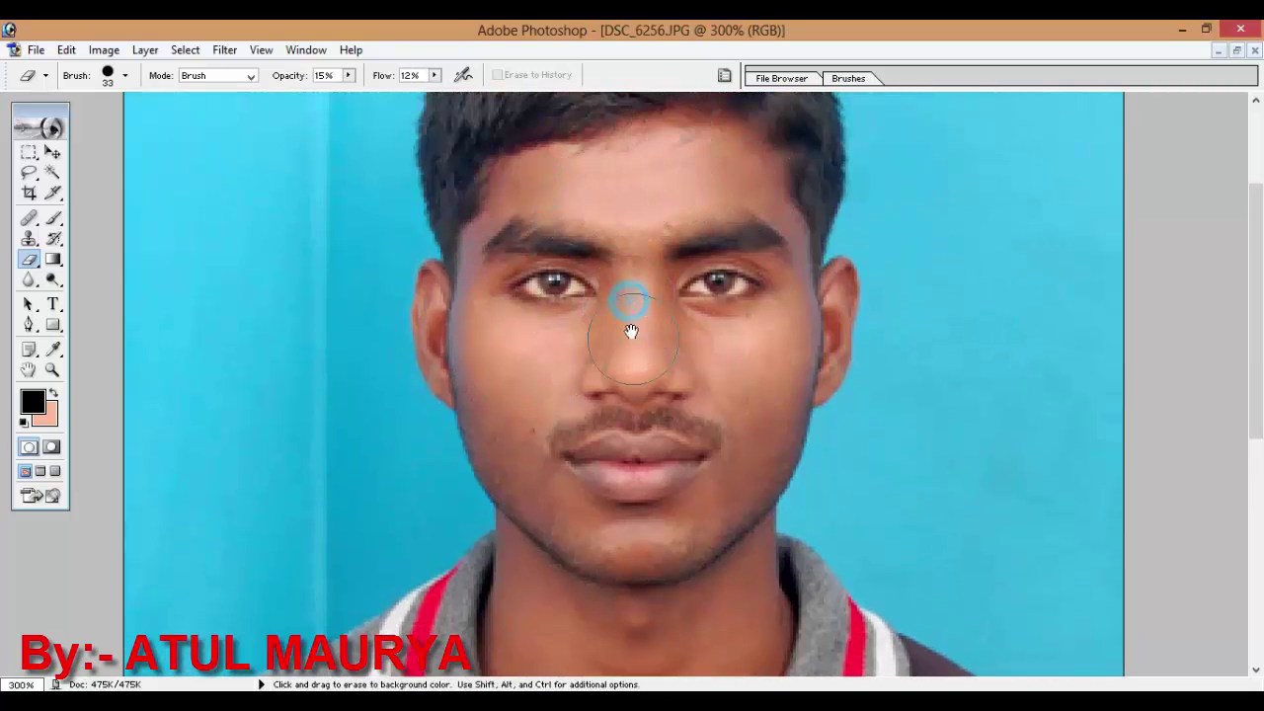
pyautogui.moveTo(631, 331); pyautogui.dragTo(603, 247)
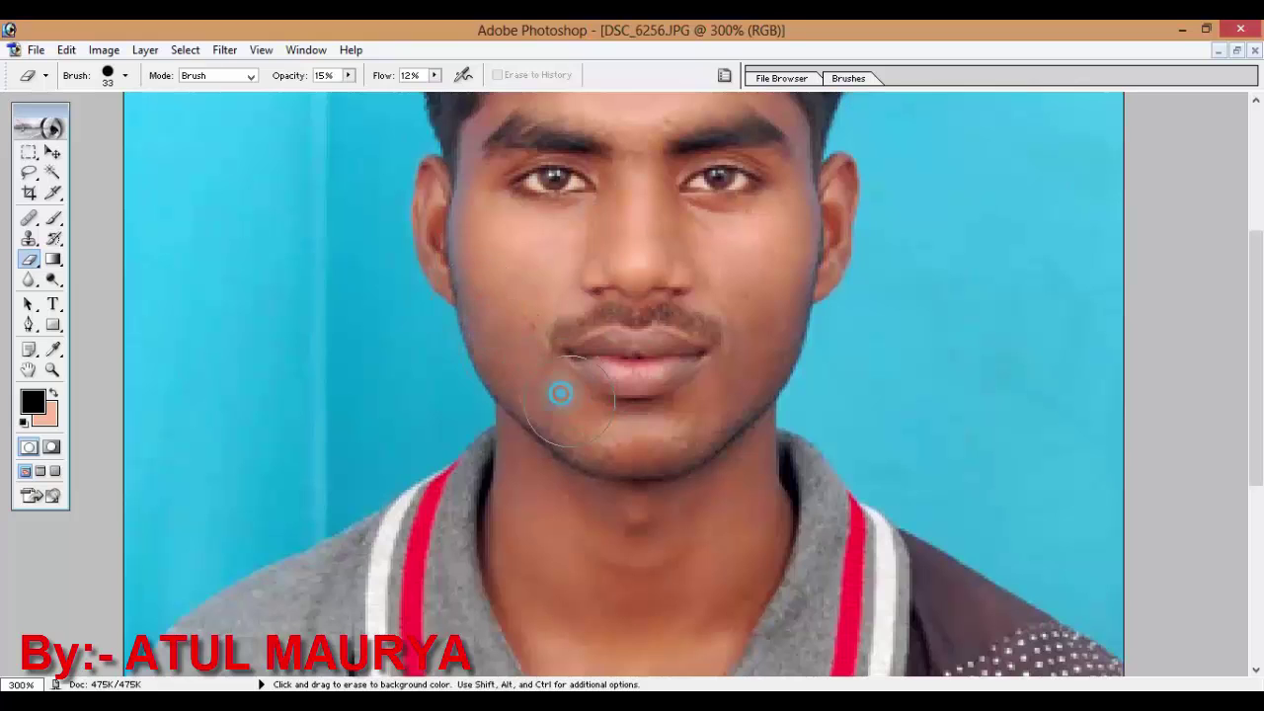
pyautogui.moveTo(559, 389); pyautogui.dragTo(727, 426)
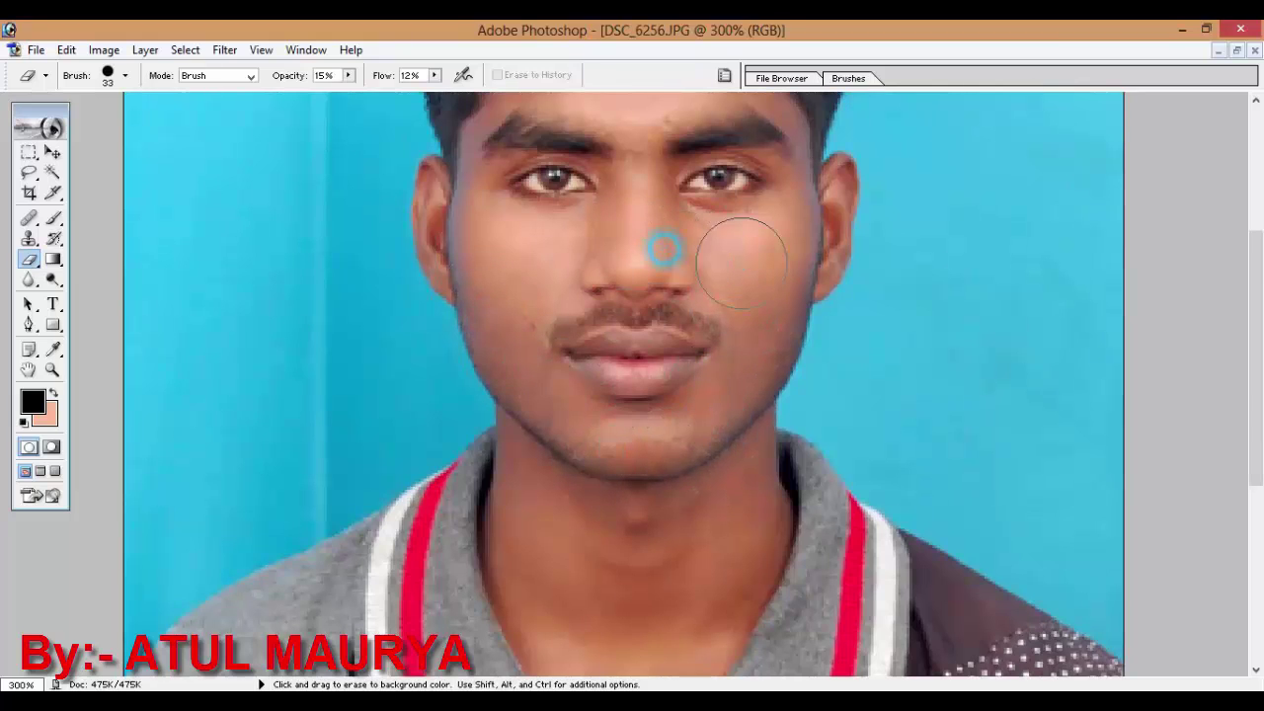
pyautogui.scroll(-3, 779, 325)
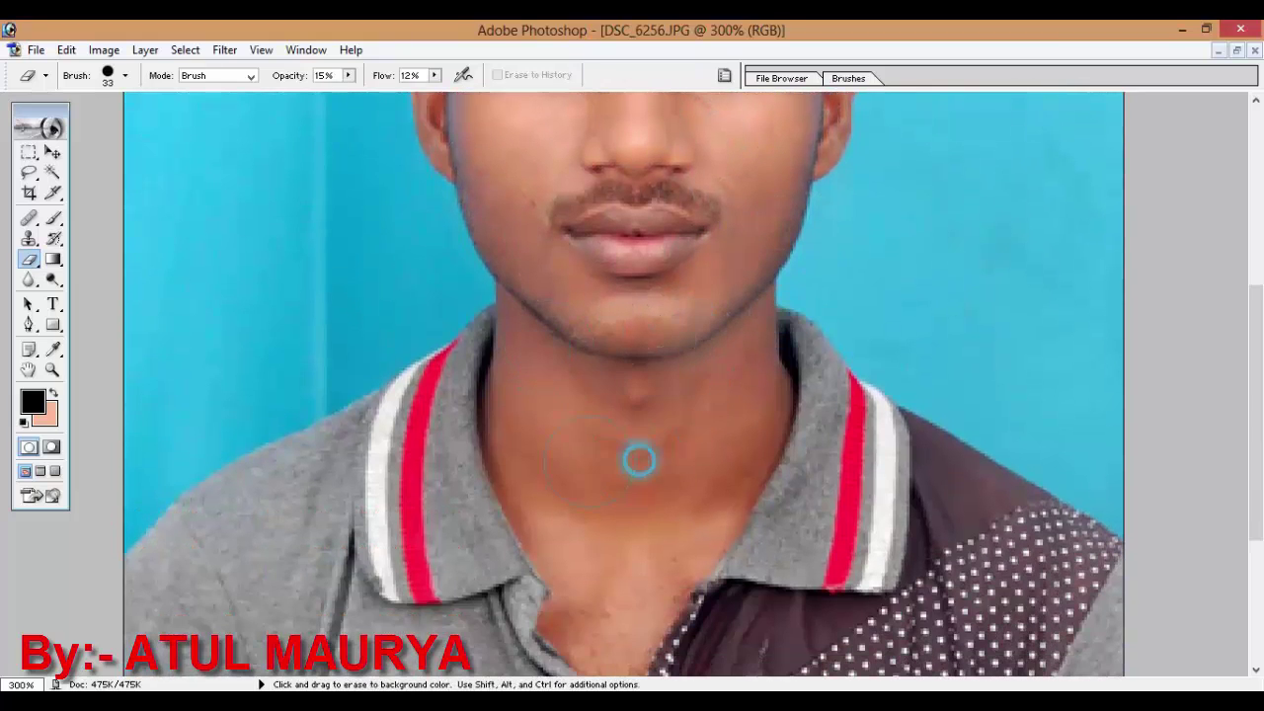
pyautogui.moveTo(639, 460); pyautogui.dragTo(667, 551)
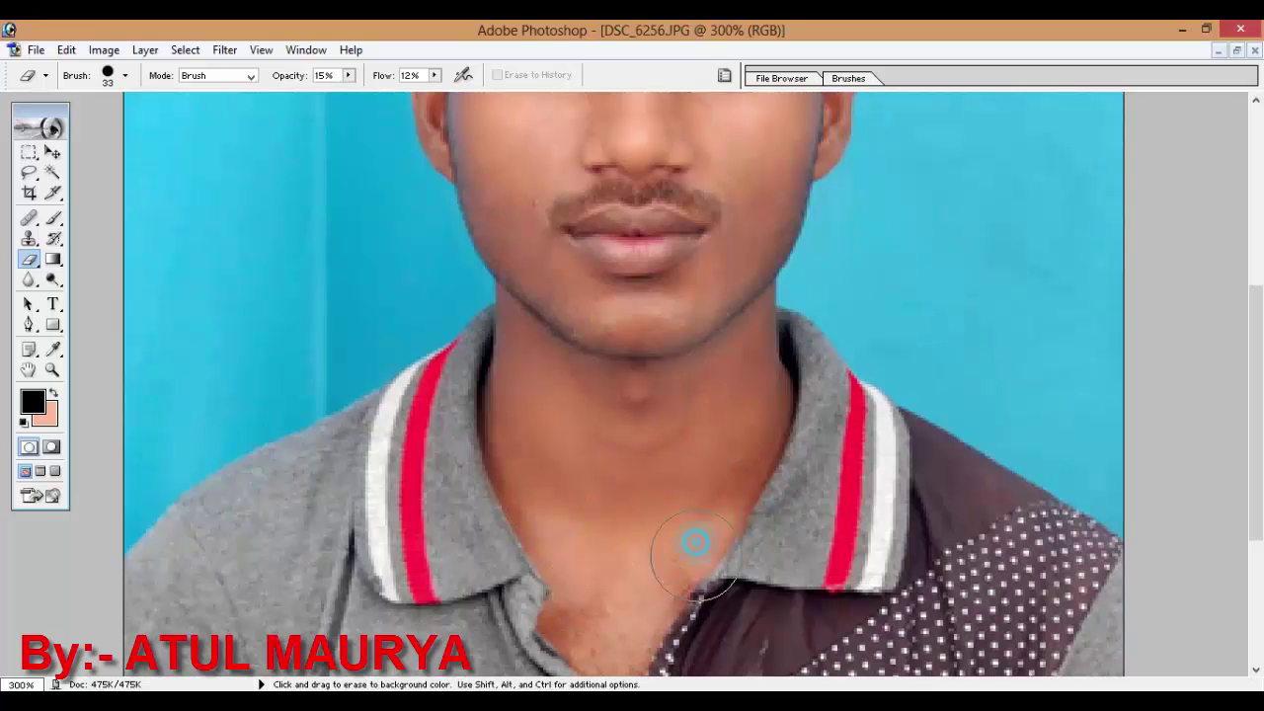
pyautogui.scroll(1, 731, 404)
pyautogui.scroll(-1, 691, 410)
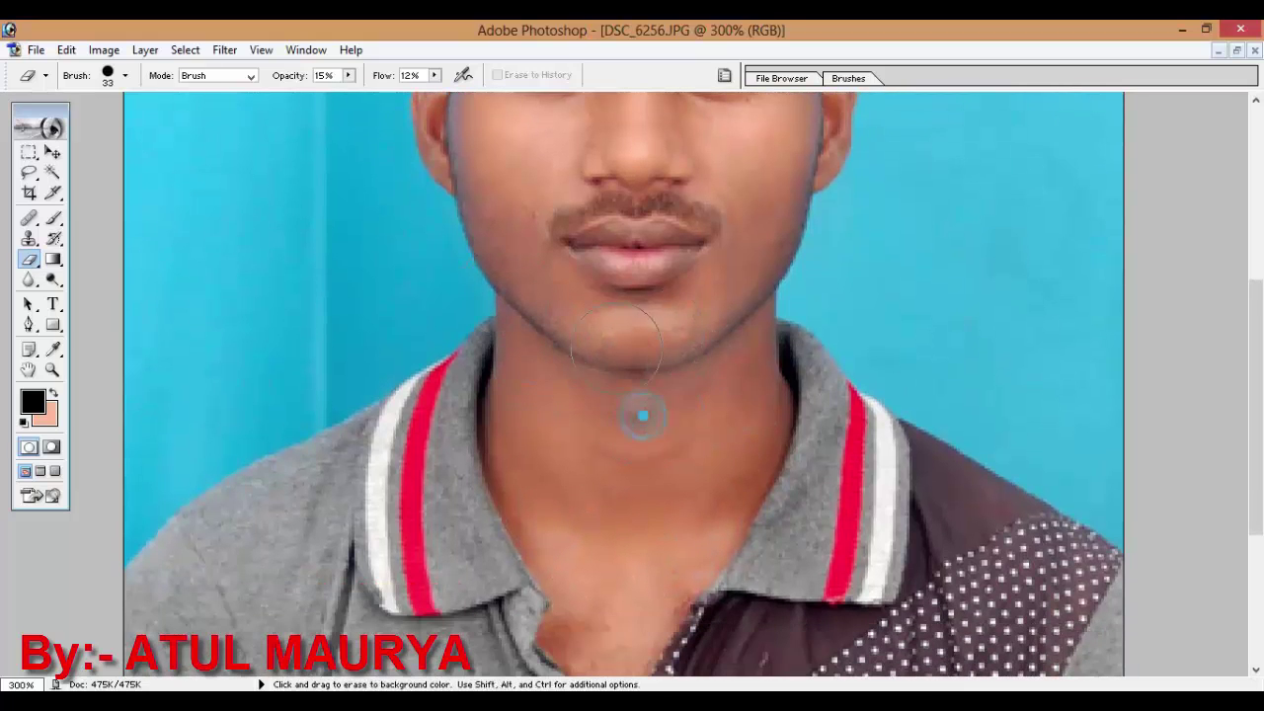
pyautogui.moveTo(736, 286); pyautogui.dragTo(715, 479)
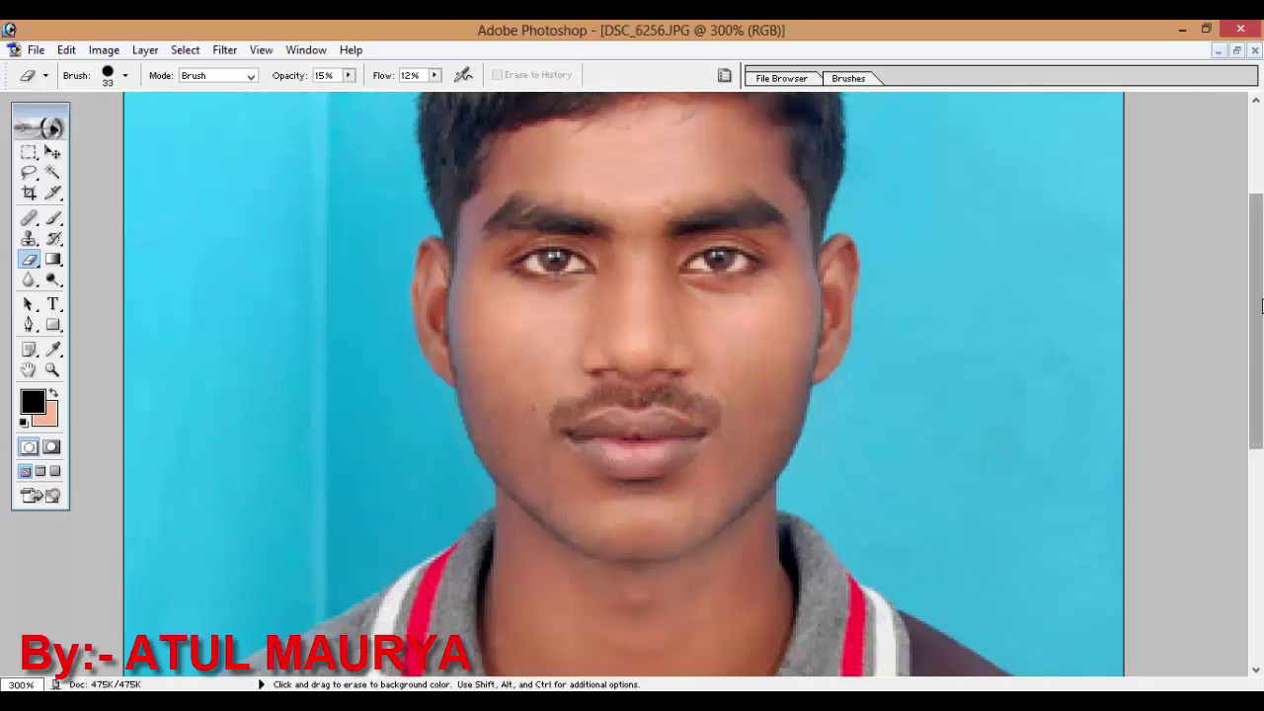
pyautogui.moveTo(1256, 297); pyautogui.dragTo(1255, 247)
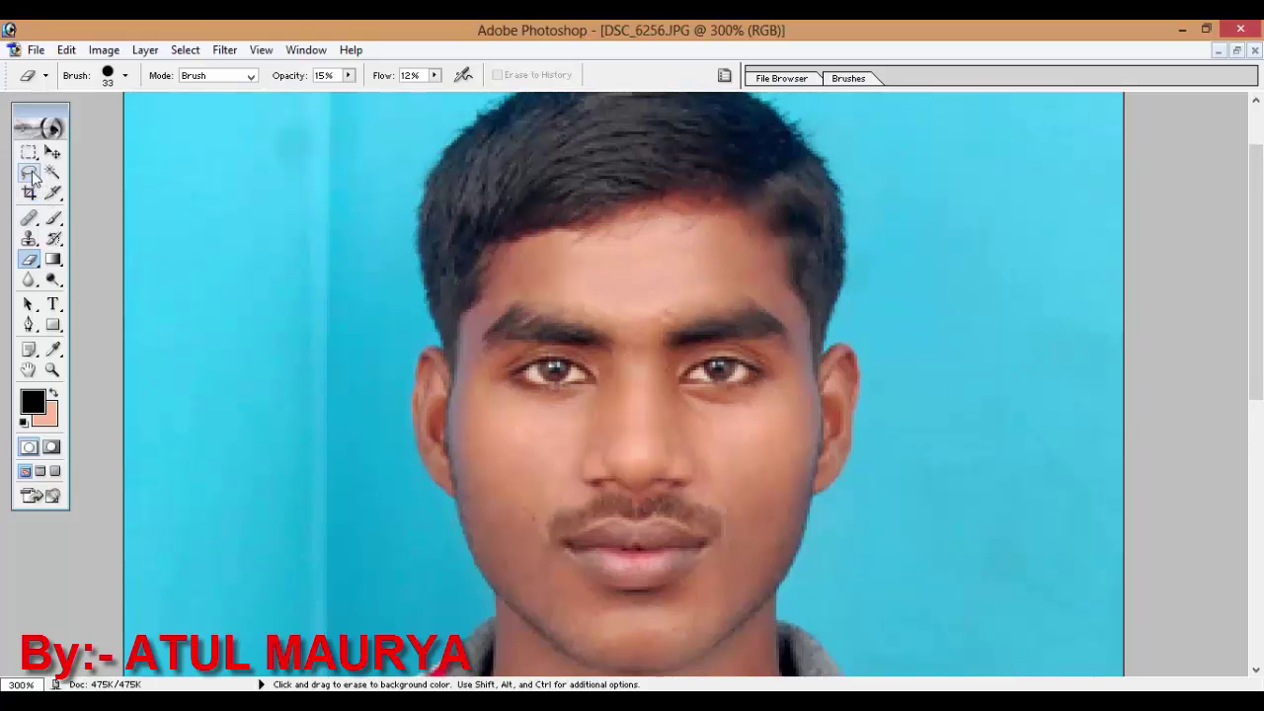
# Patch the forehead blemish and the spots under the right eye and on the cheek.
pyautogui.moveTo(34, 217); pyautogui.dragTo(105, 233)
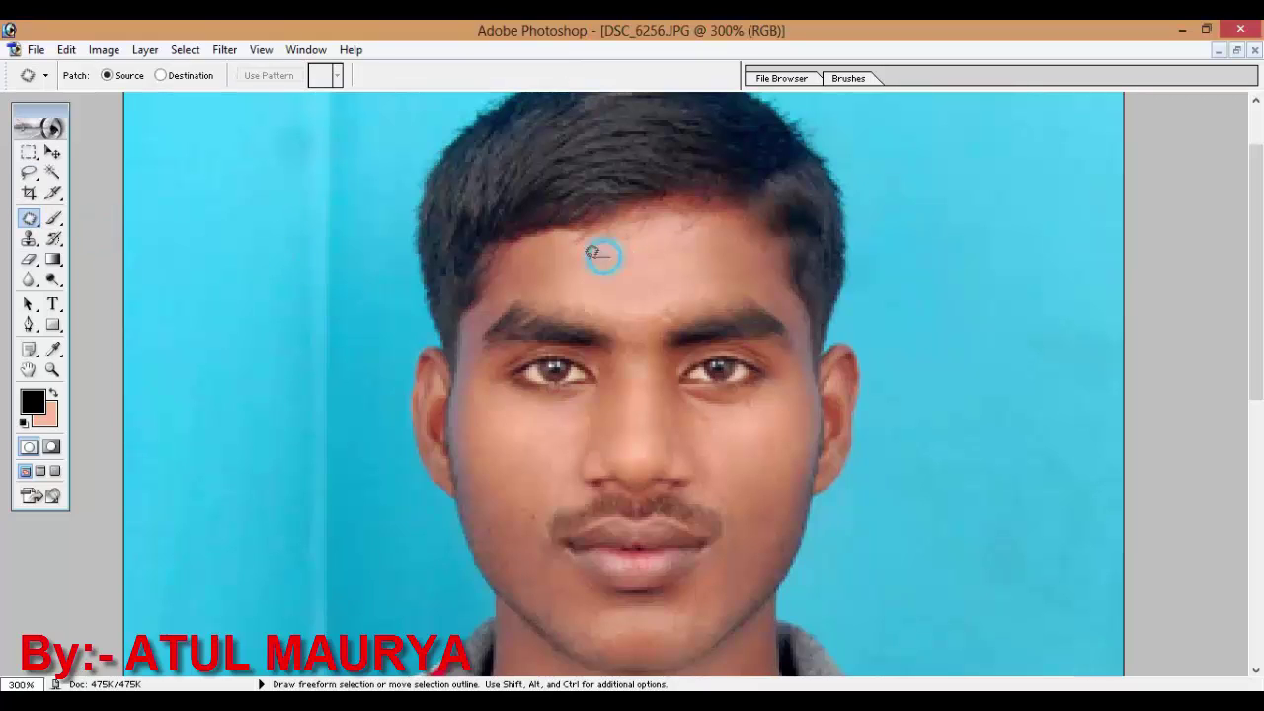
pyautogui.moveTo(660, 254)
pyautogui.mouseDown()
pyautogui.moveTo(621, 288)
pyautogui.moveTo(616, 272)
pyautogui.mouseUp()
pyautogui.hotkey('ctrl', 'd')
pyautogui.moveTo(766, 401)
pyautogui.mouseDown()
pyautogui.moveTo(772, 414)
pyautogui.moveTo(737, 434)
pyautogui.mouseUp()
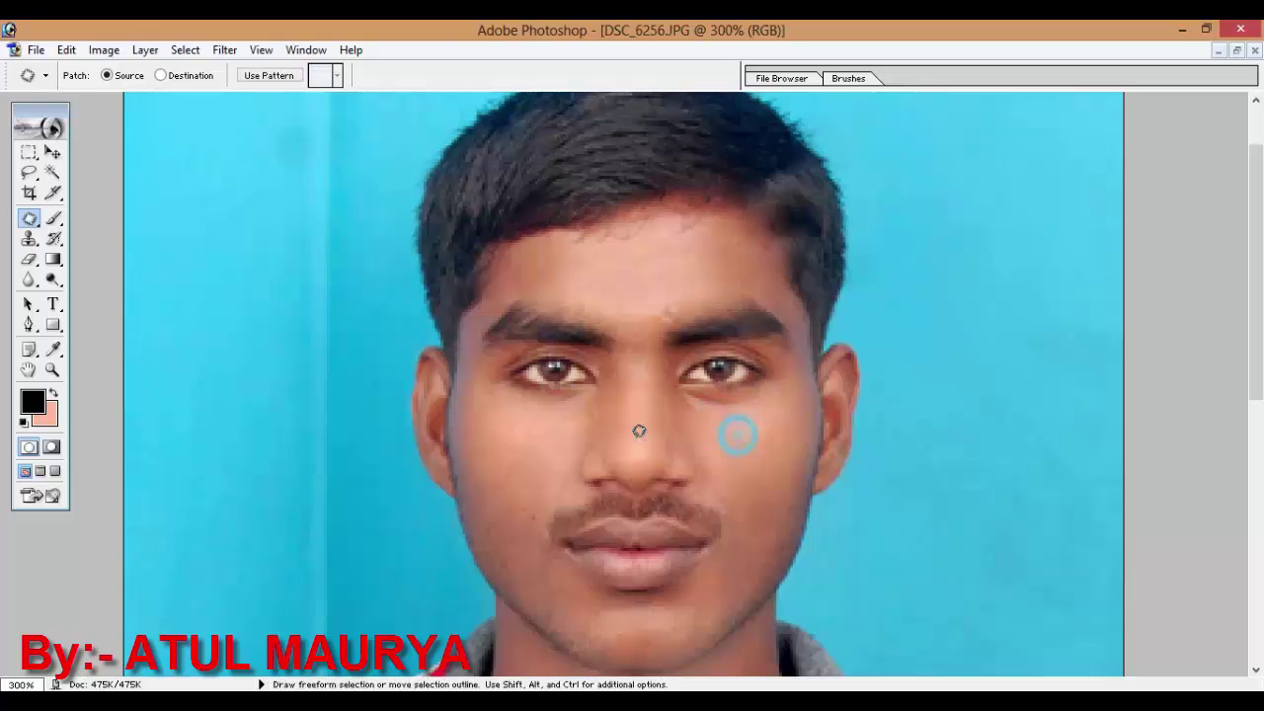
pyautogui.moveTo(560, 433); pyautogui.dragTo(516, 435)
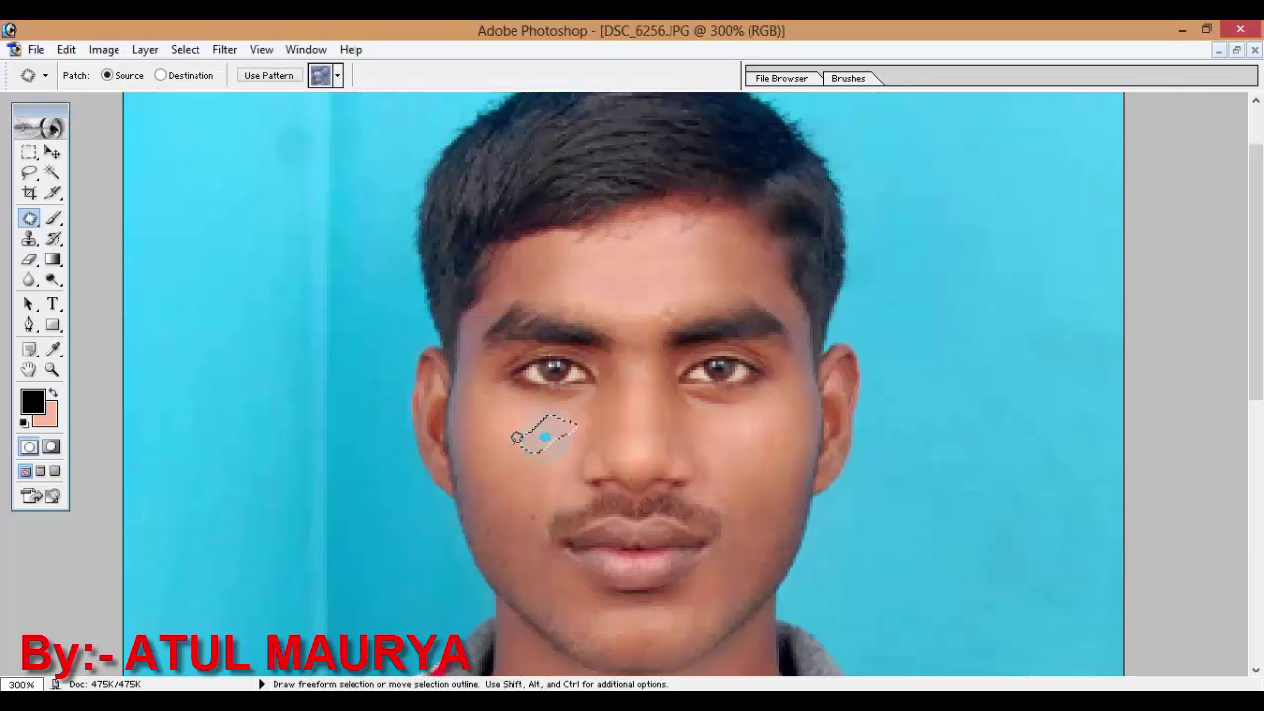
pyautogui.click(528, 460)
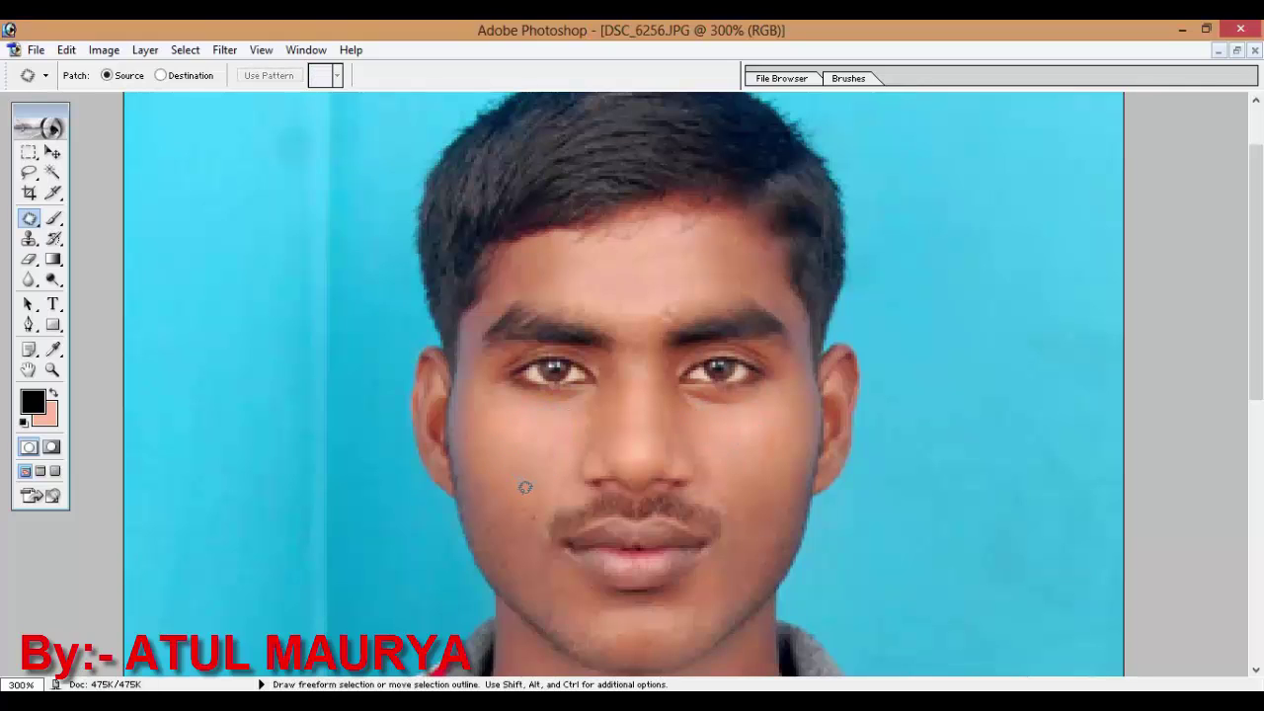
pyautogui.moveTo(525, 487); pyautogui.dragTo(553, 465)
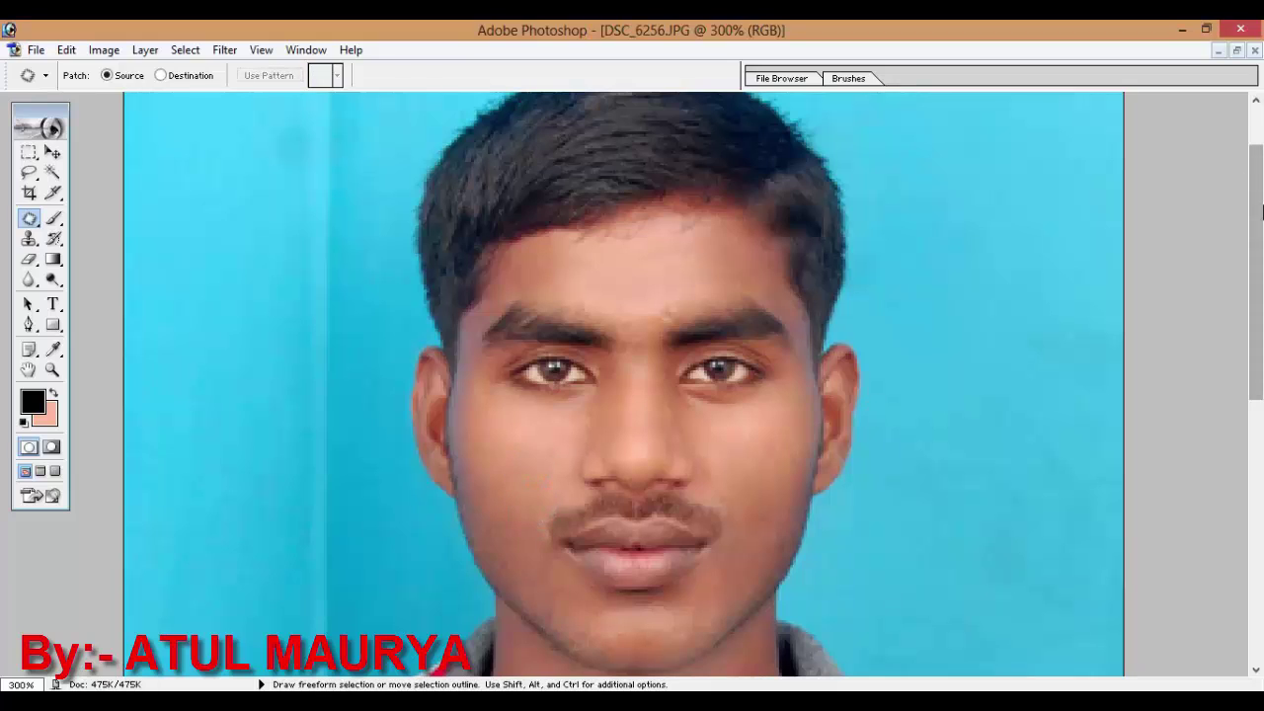
pyautogui.moveTo(1262, 210); pyautogui.dragTo(1254, 251)
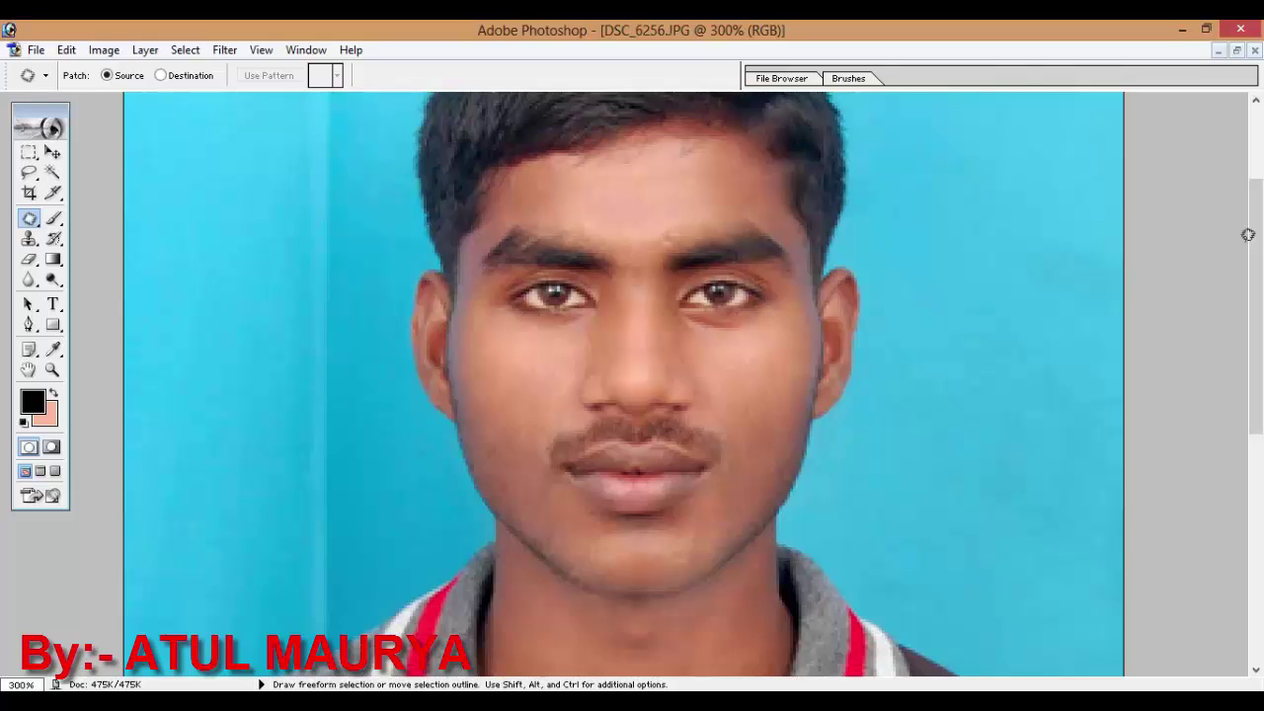
# Brighten the photo by raising the Curves midpoint.
pyautogui.press('ctrl')
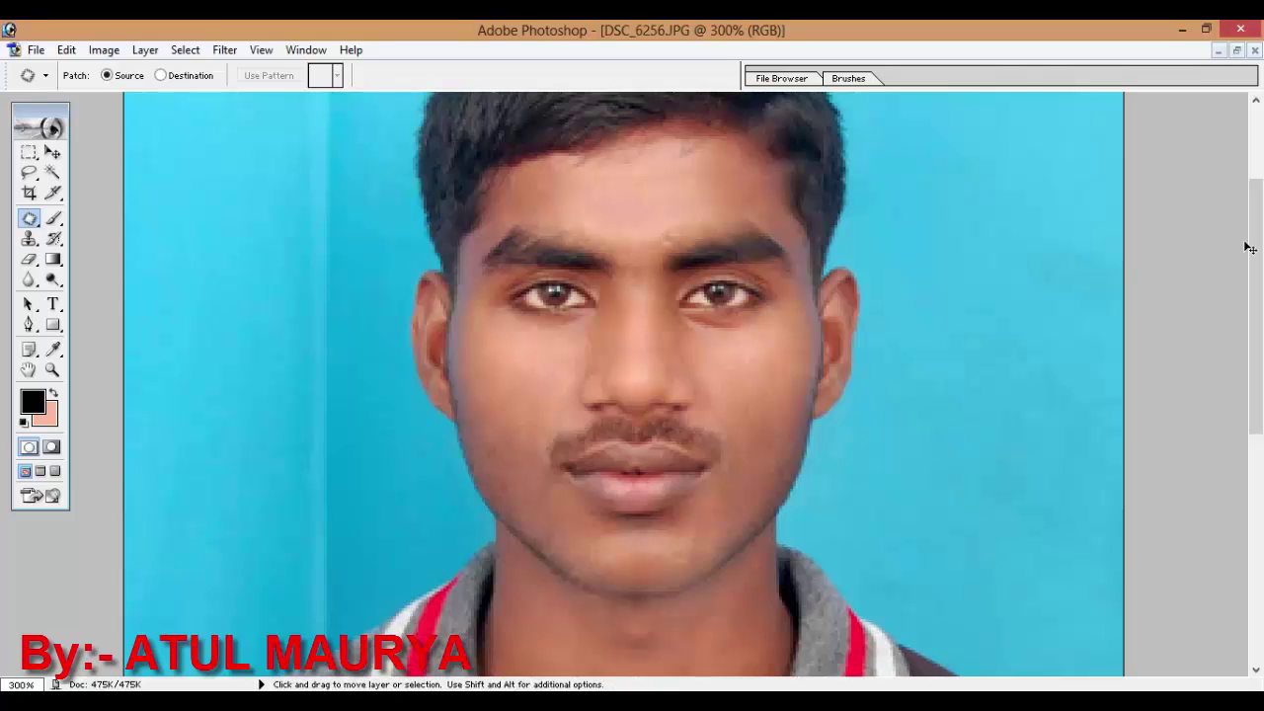
pyautogui.hotkey('ctrl', 'm')
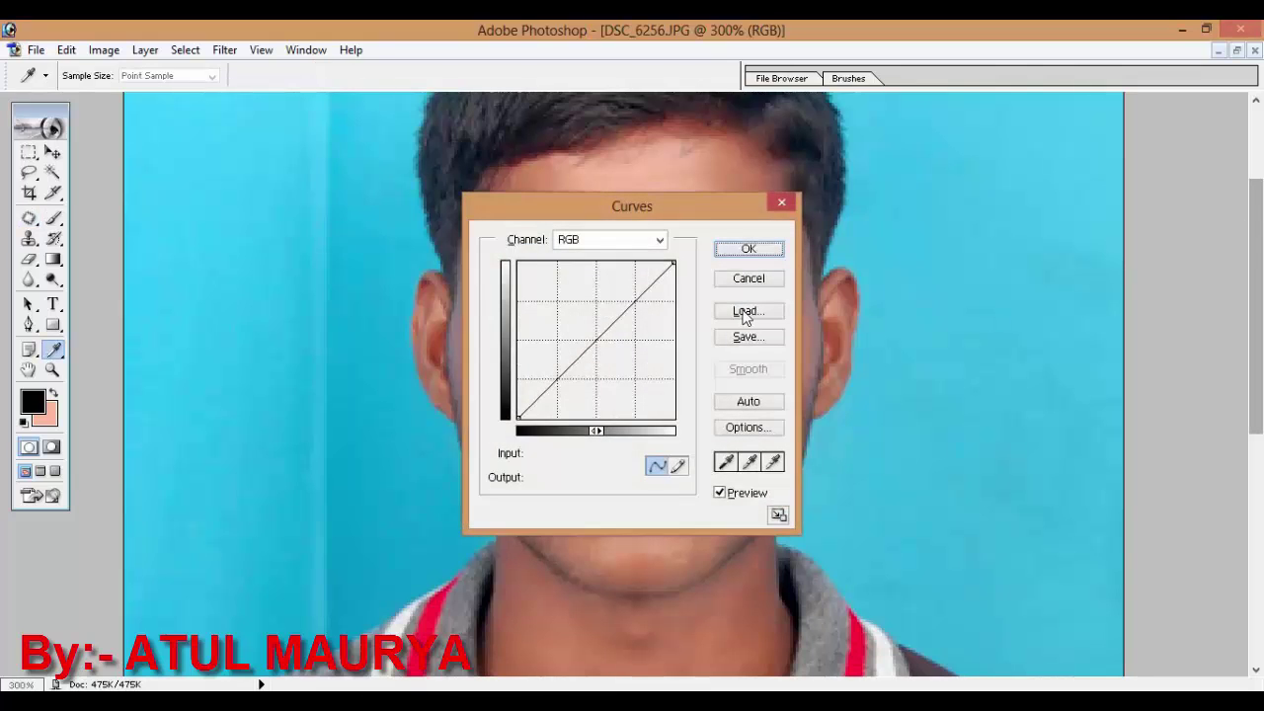
pyautogui.moveTo(588, 203); pyautogui.dragTo(1130, 198)
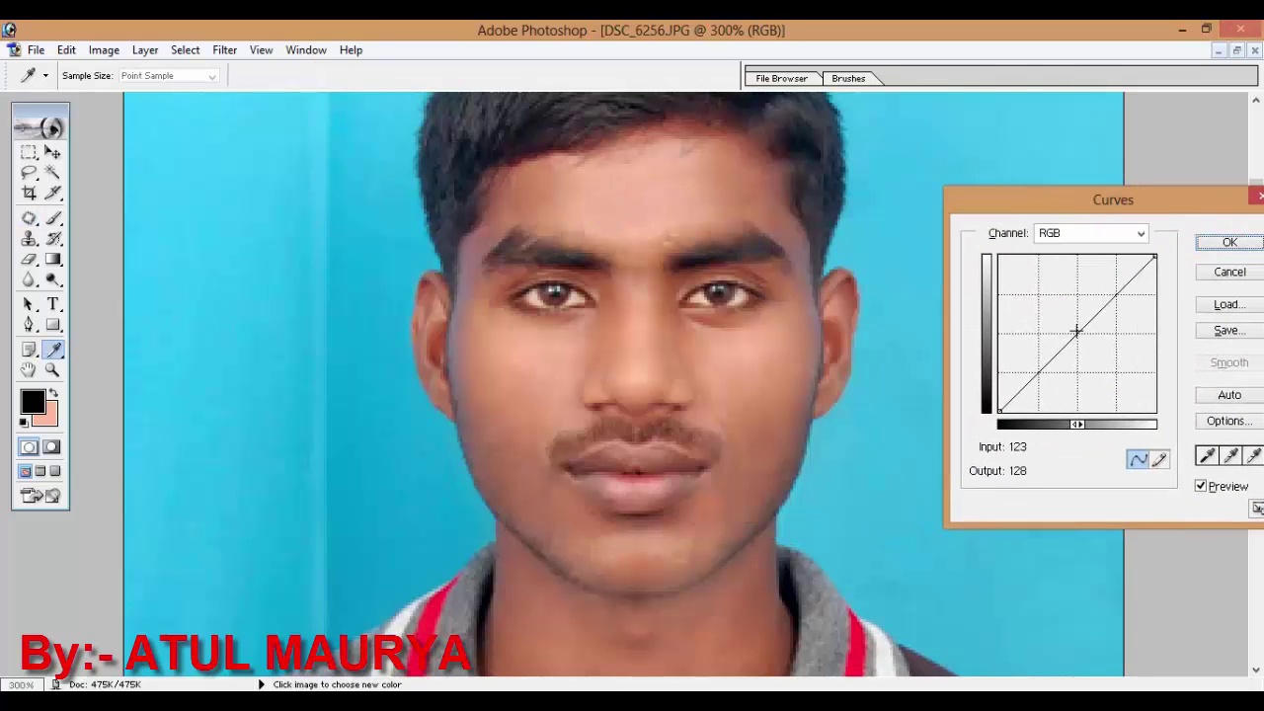
pyautogui.moveTo(1077, 331); pyautogui.dragTo(1065, 327)
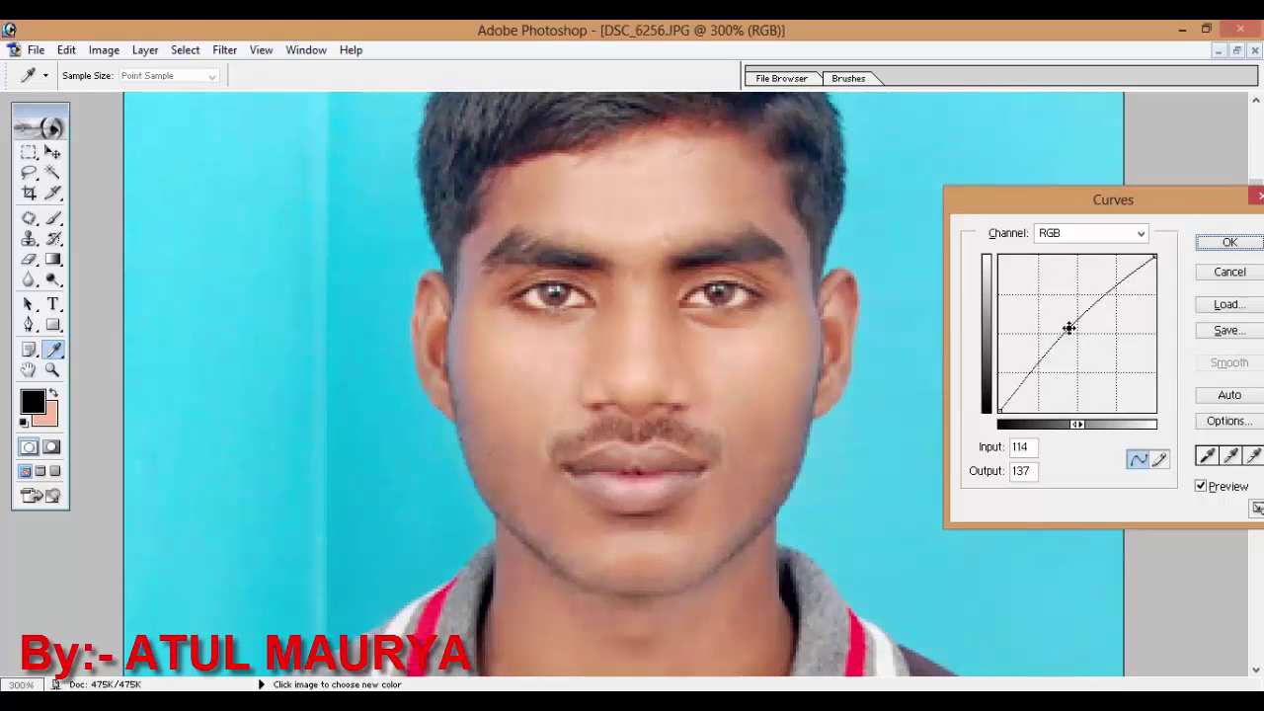
pyautogui.click(1229, 244)
pyautogui.press('j')
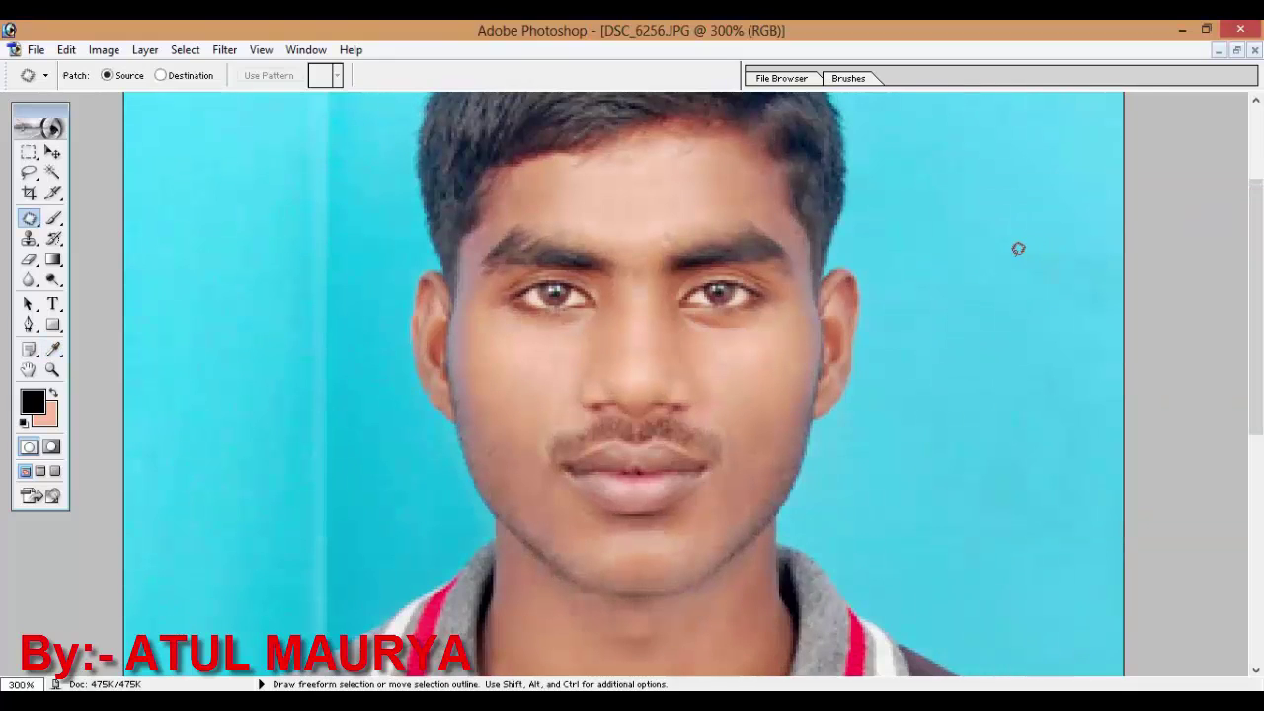
# Set the midtone colour balance to Cyan-Red -11 and Yellow-Blue +11.
pyautogui.press('ctrl')
pyautogui.hotkey('ctrl', 'b')
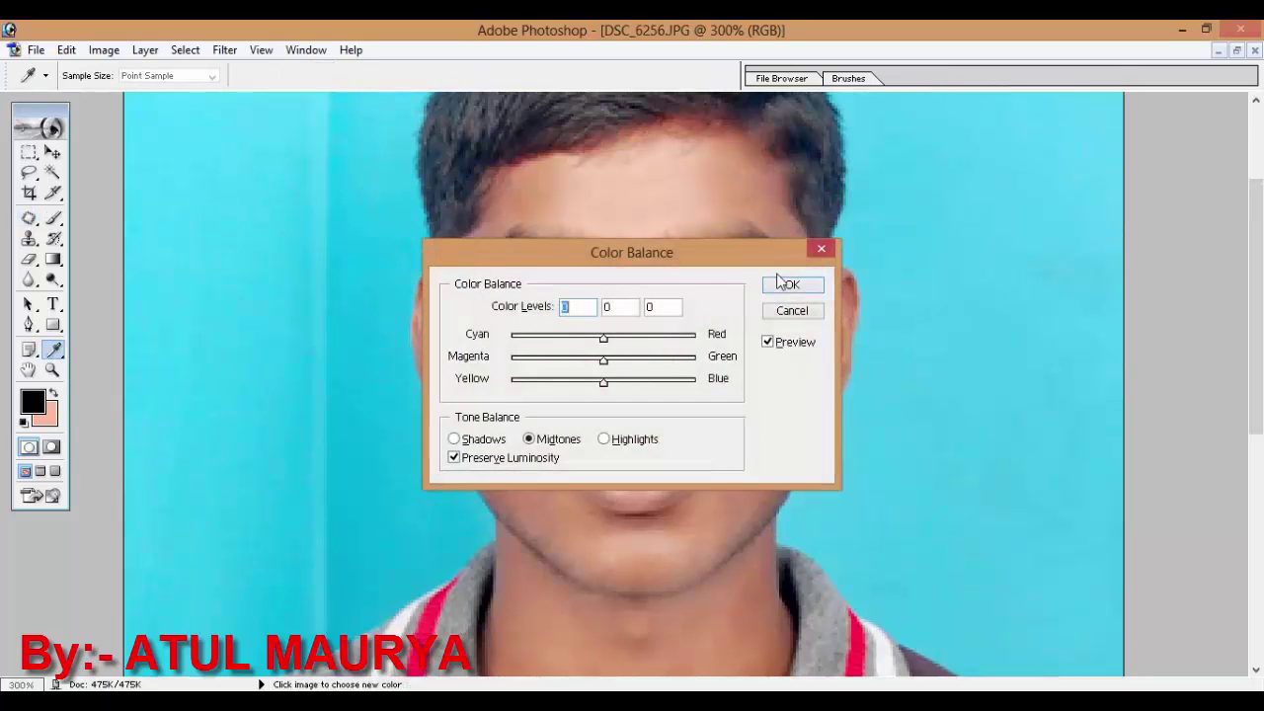
pyautogui.moveTo(670, 255); pyautogui.dragTo(1030, 244)
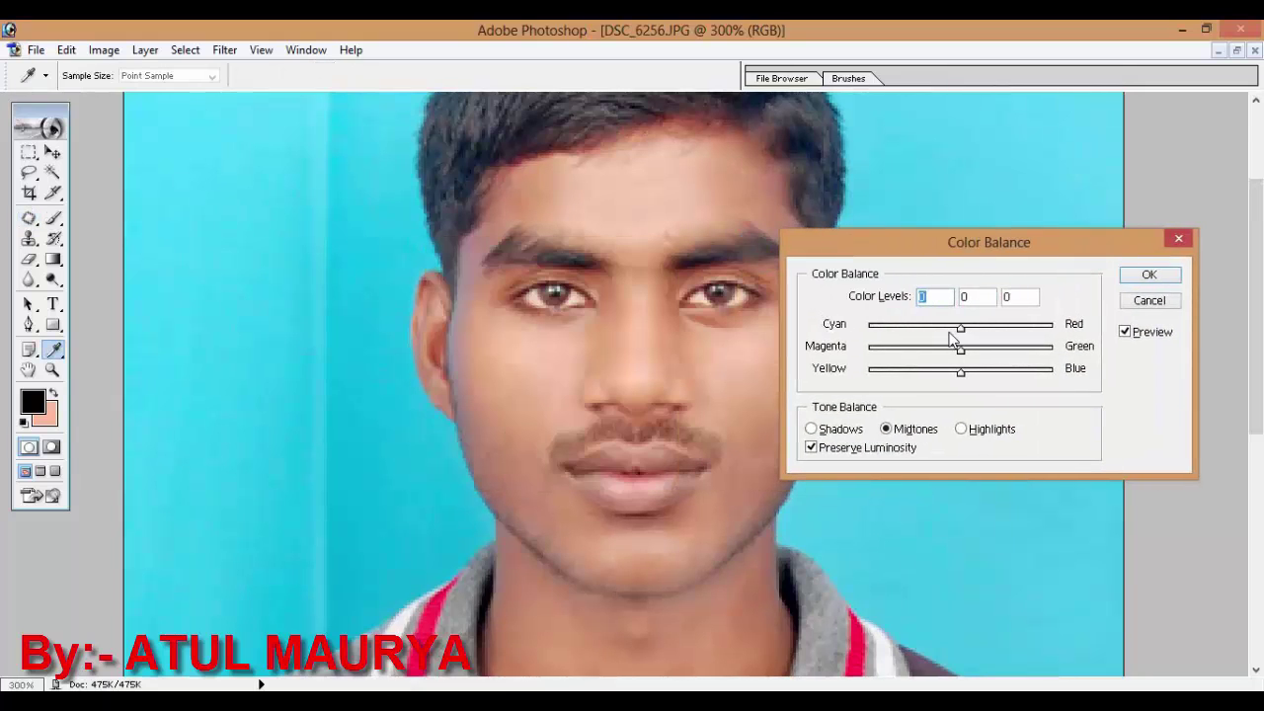
pyautogui.moveTo(961, 331); pyautogui.dragTo(945, 337)
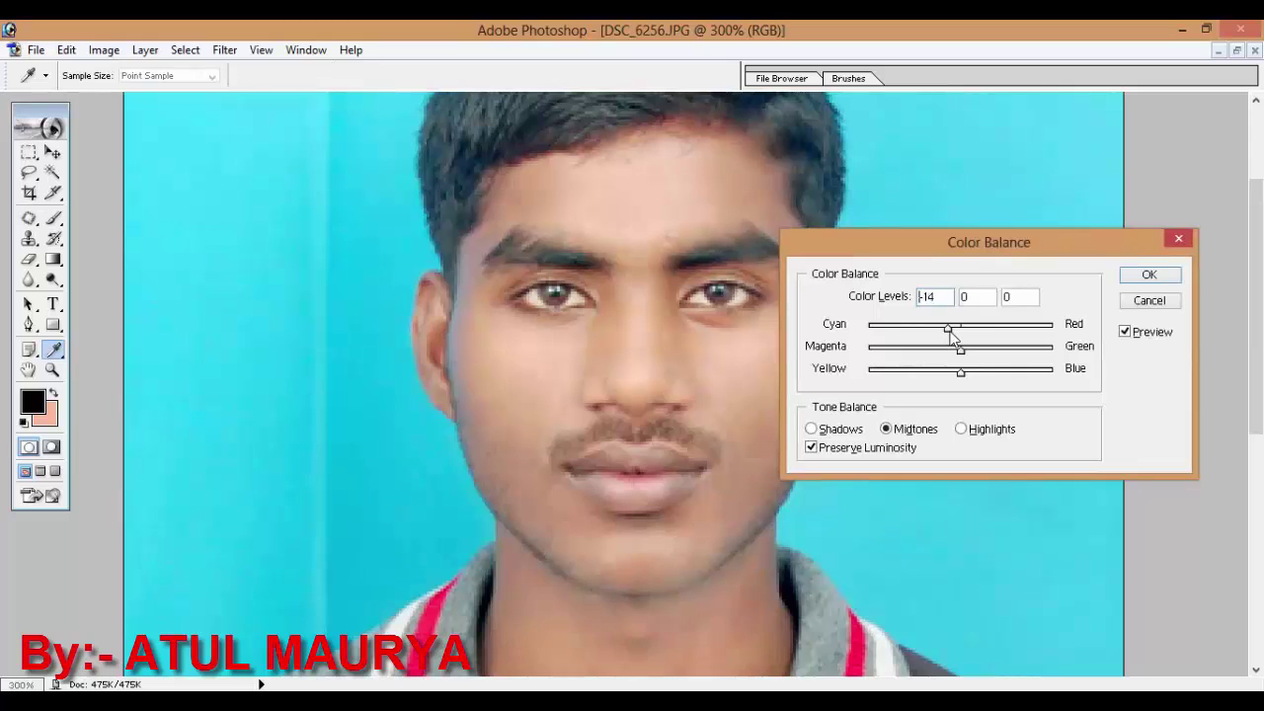
pyautogui.moveTo(963, 373); pyautogui.dragTo(971, 375)
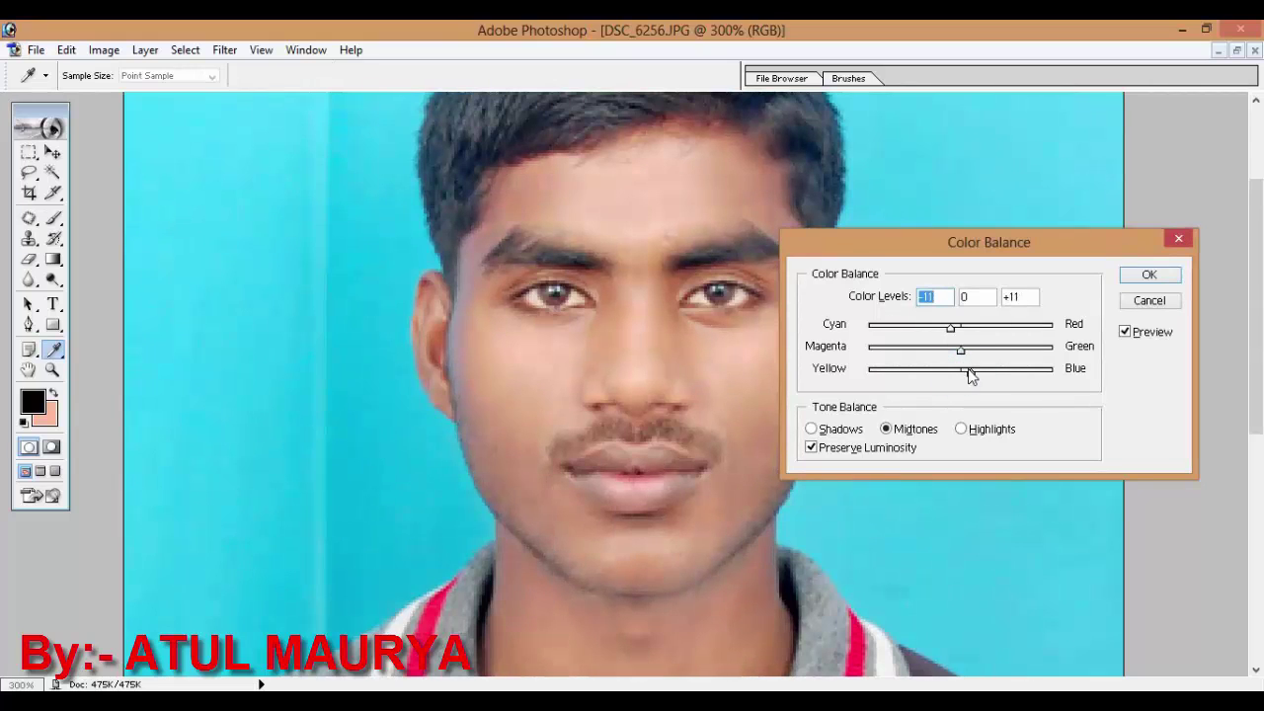
pyautogui.click(1146, 275)
pyautogui.press('j')
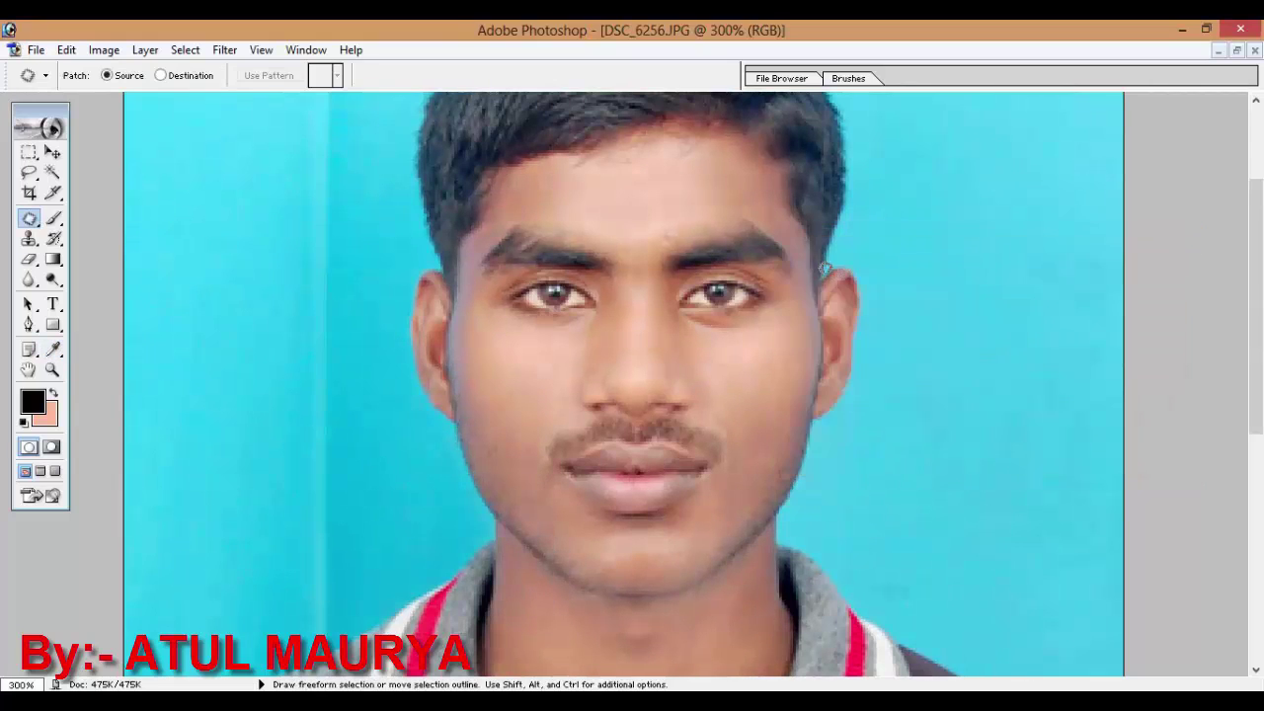
pyautogui.moveTo(766, 294); pyautogui.dragTo(766, 454)
pyautogui.moveTo(732, 355); pyautogui.dragTo(740, 316)
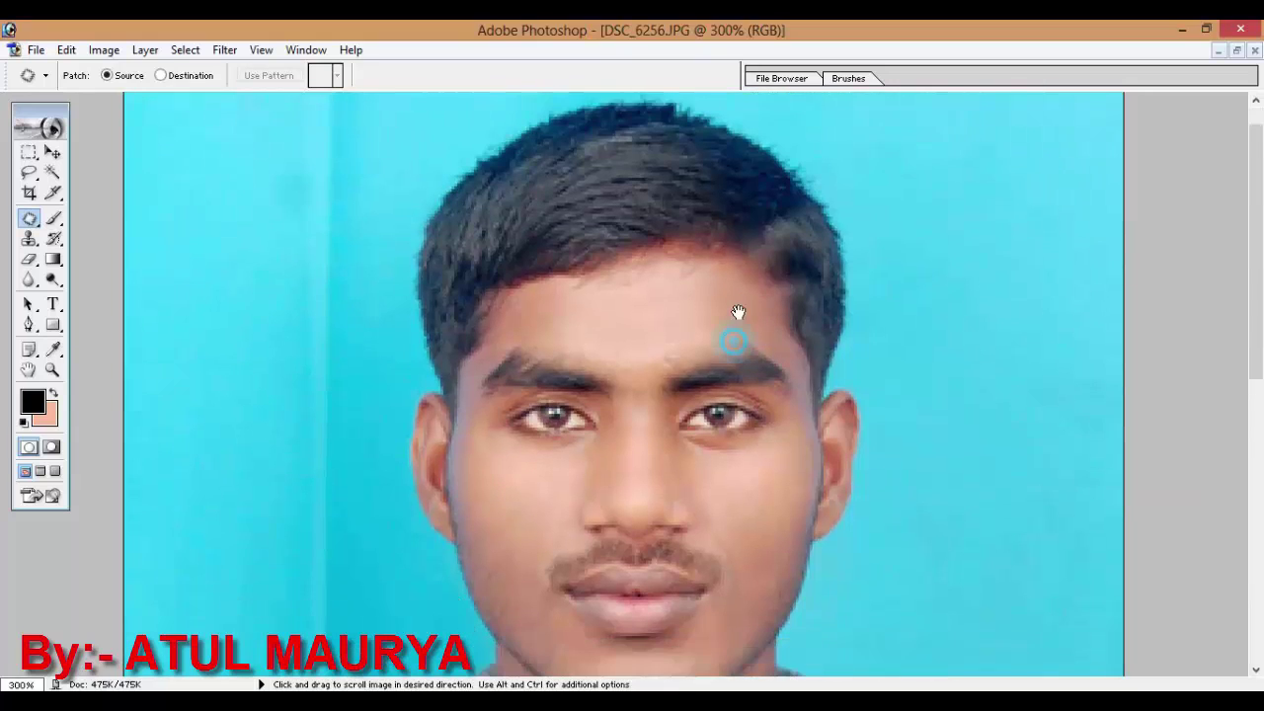
# In Selective Color, set Black to +22 for Blacks and -15 for Yellows.
pyautogui.click(103, 50)
pyautogui.moveTo(145, 97)
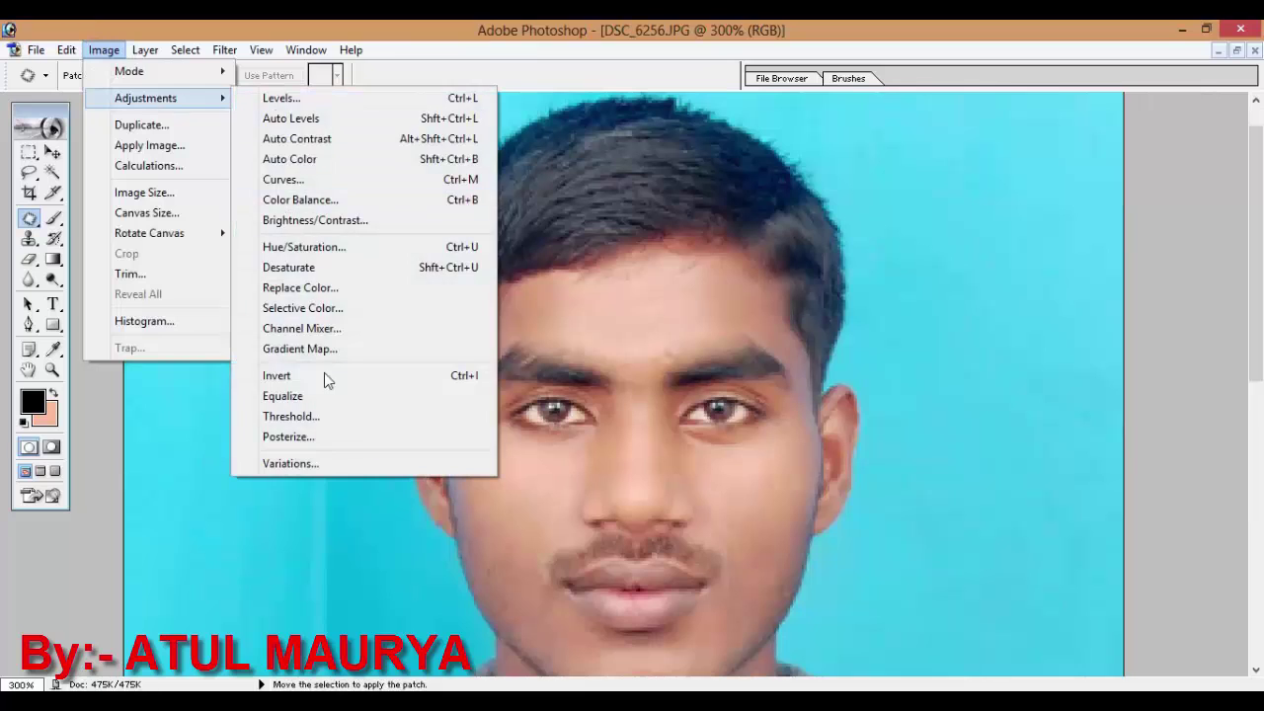
pyautogui.click(347, 311)
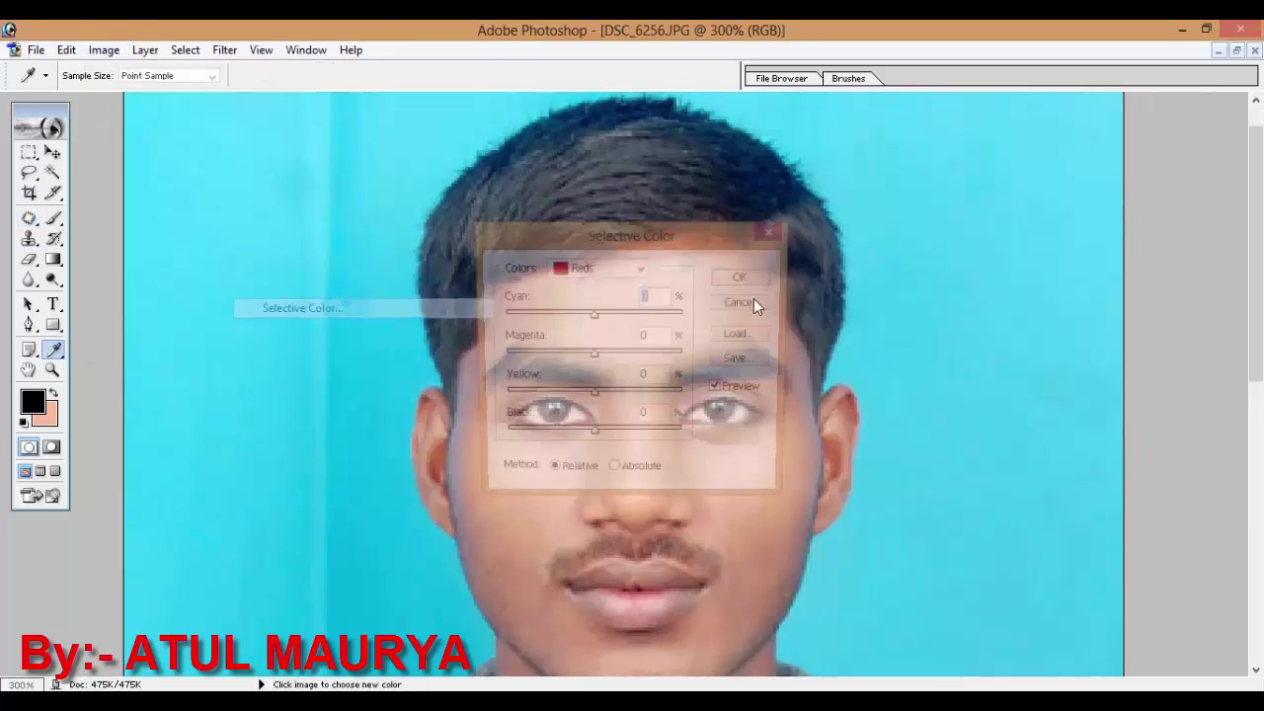
pyautogui.moveTo(672, 228); pyautogui.dragTo(1029, 219)
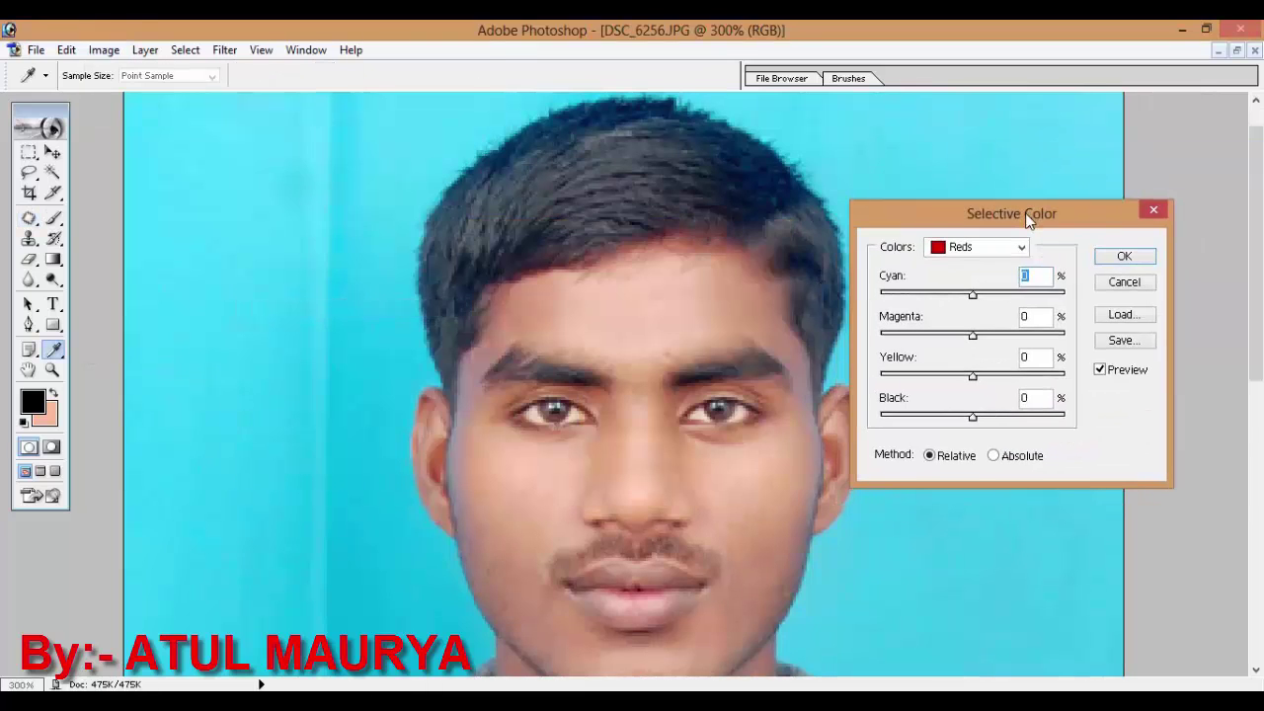
pyautogui.click(974, 245)
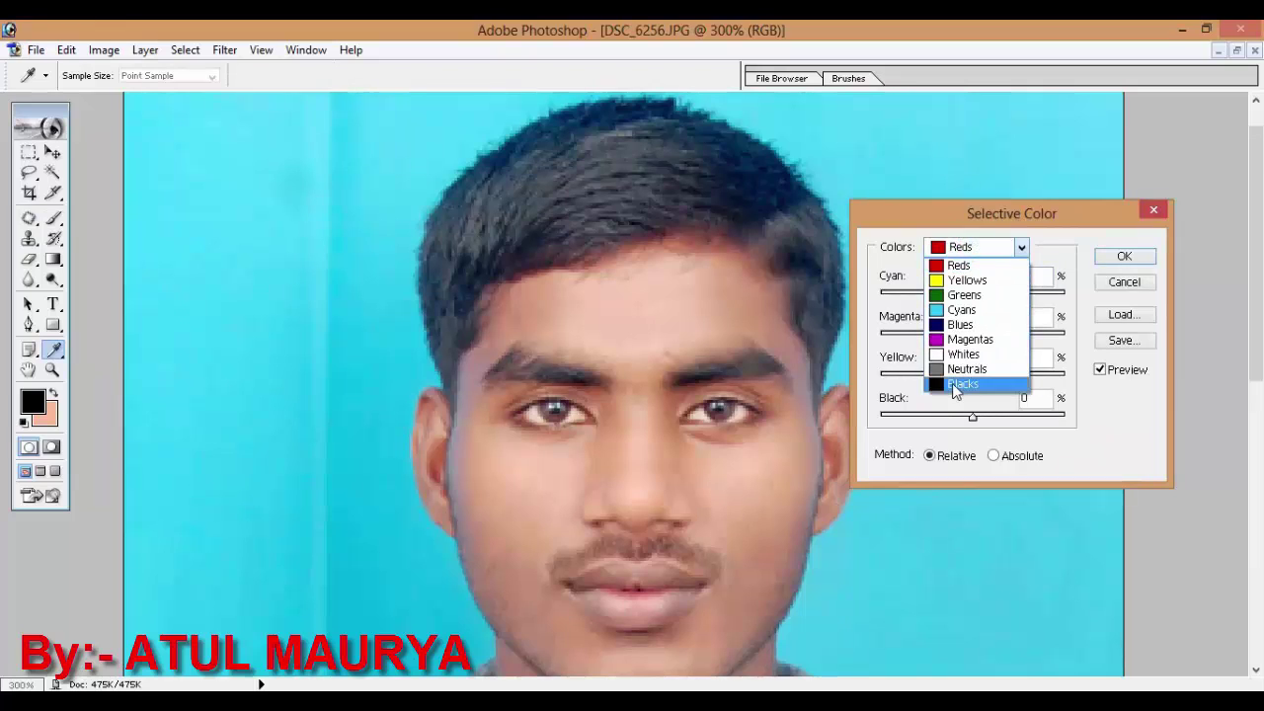
pyautogui.click(952, 384)
pyautogui.moveTo(973, 416); pyautogui.dragTo(995, 421)
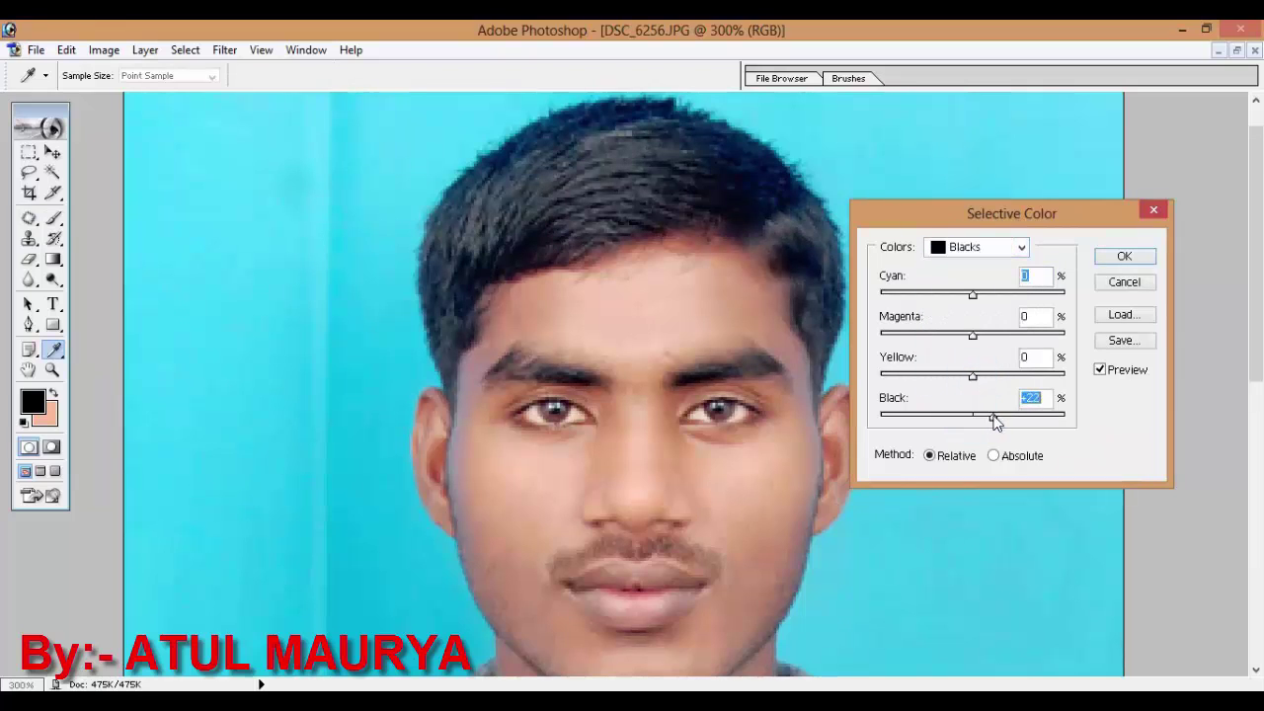
pyautogui.click(978, 247)
pyautogui.click(975, 279)
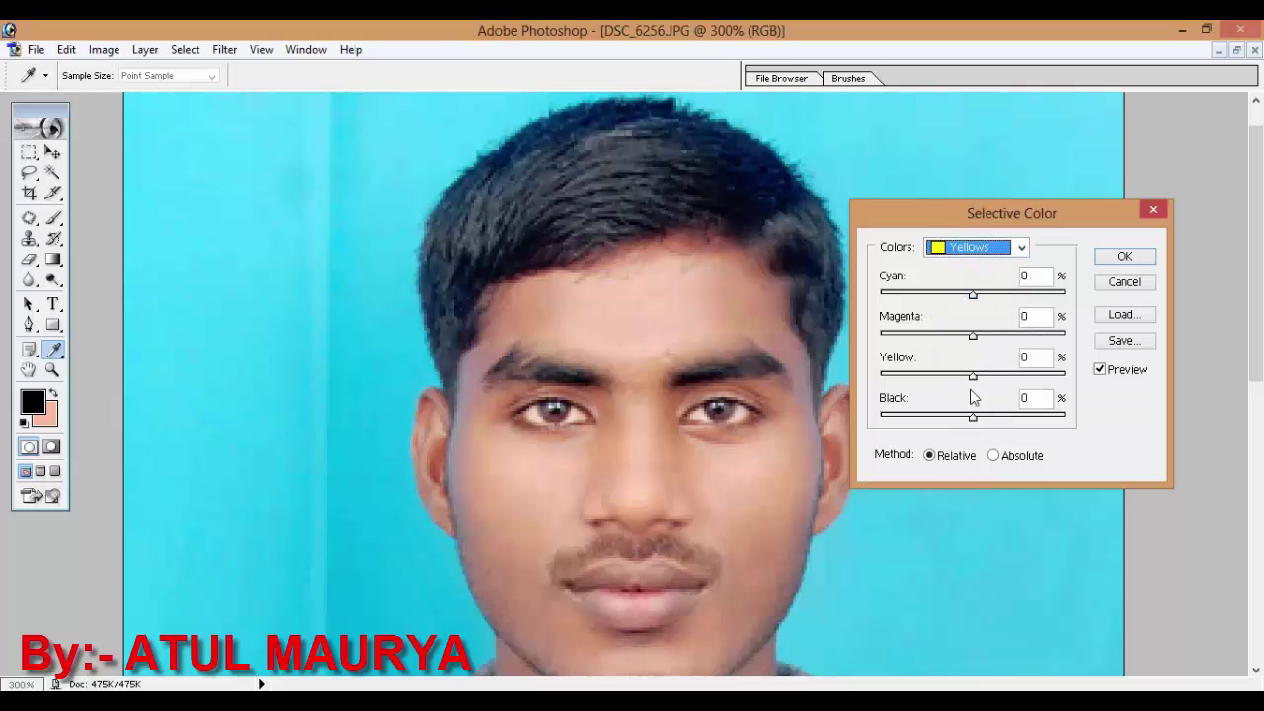
pyautogui.moveTo(974, 419); pyautogui.dragTo(959, 417)
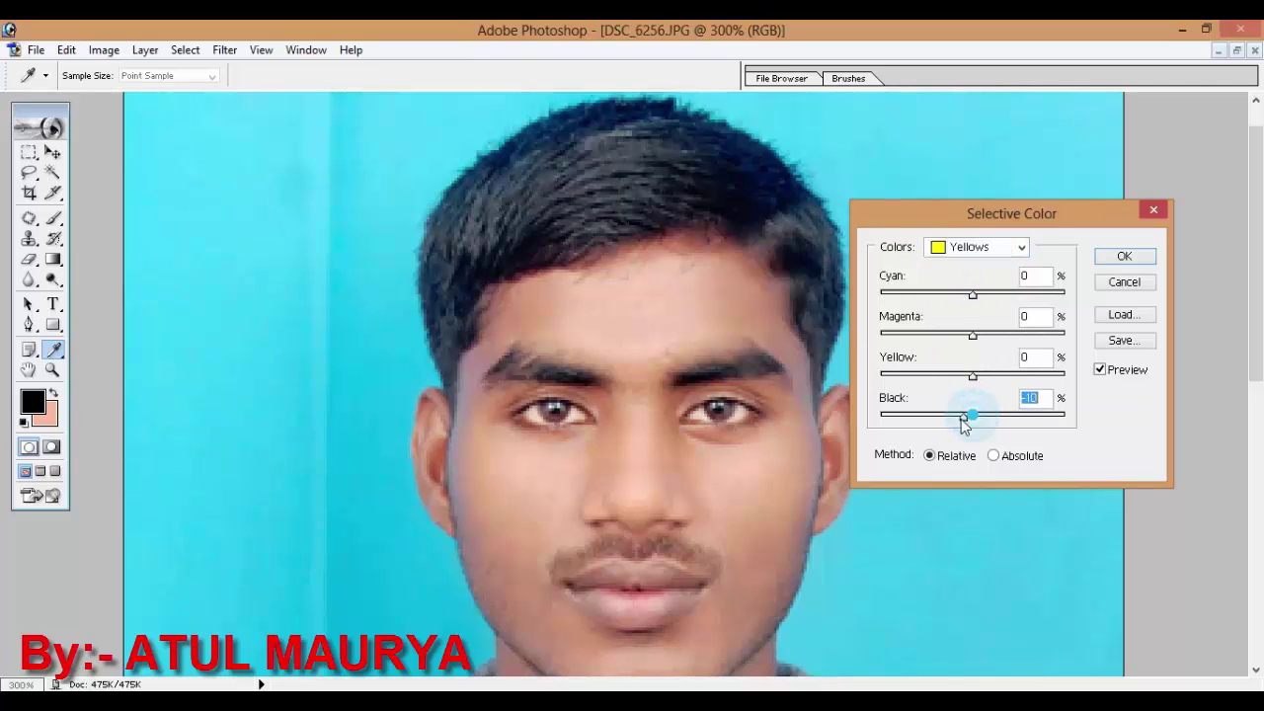
# Set Black to +2 for Neutrals and +10 for Whites, then apply.
pyautogui.click(967, 254)
pyautogui.click(967, 369)
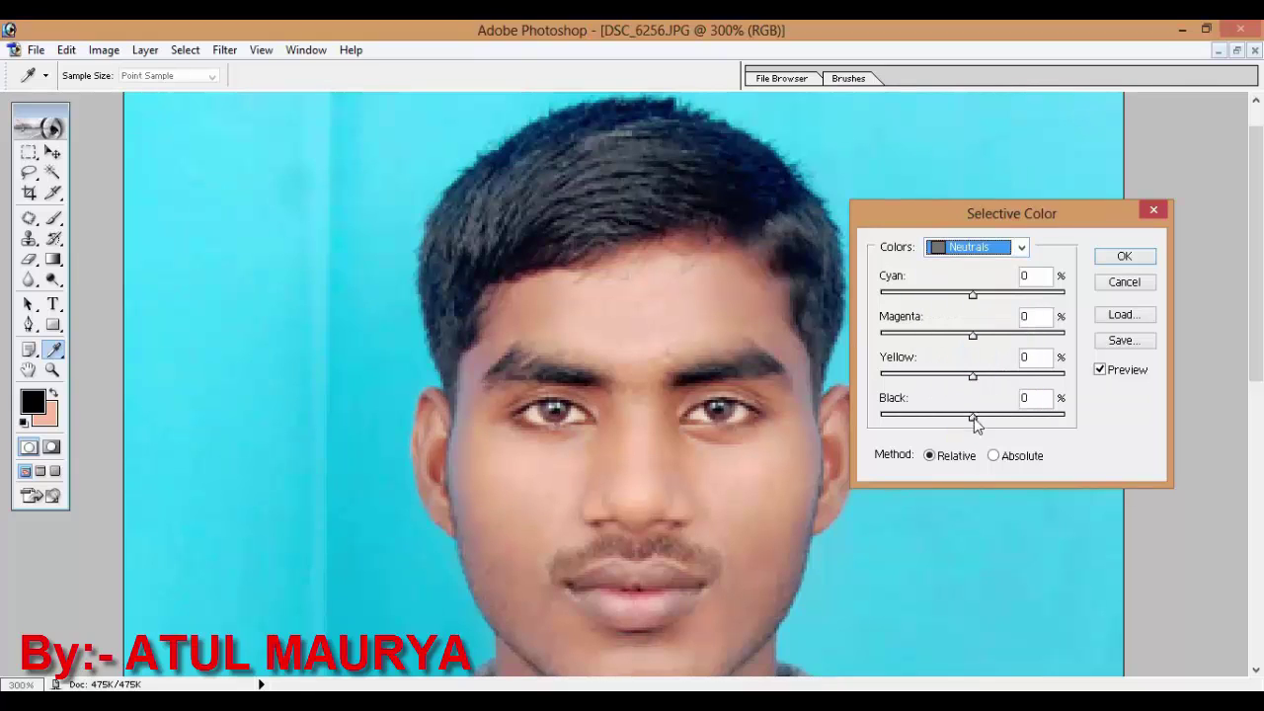
pyautogui.moveTo(972, 418); pyautogui.dragTo(981, 417)
pyautogui.click(981, 248)
pyautogui.click(984, 363)
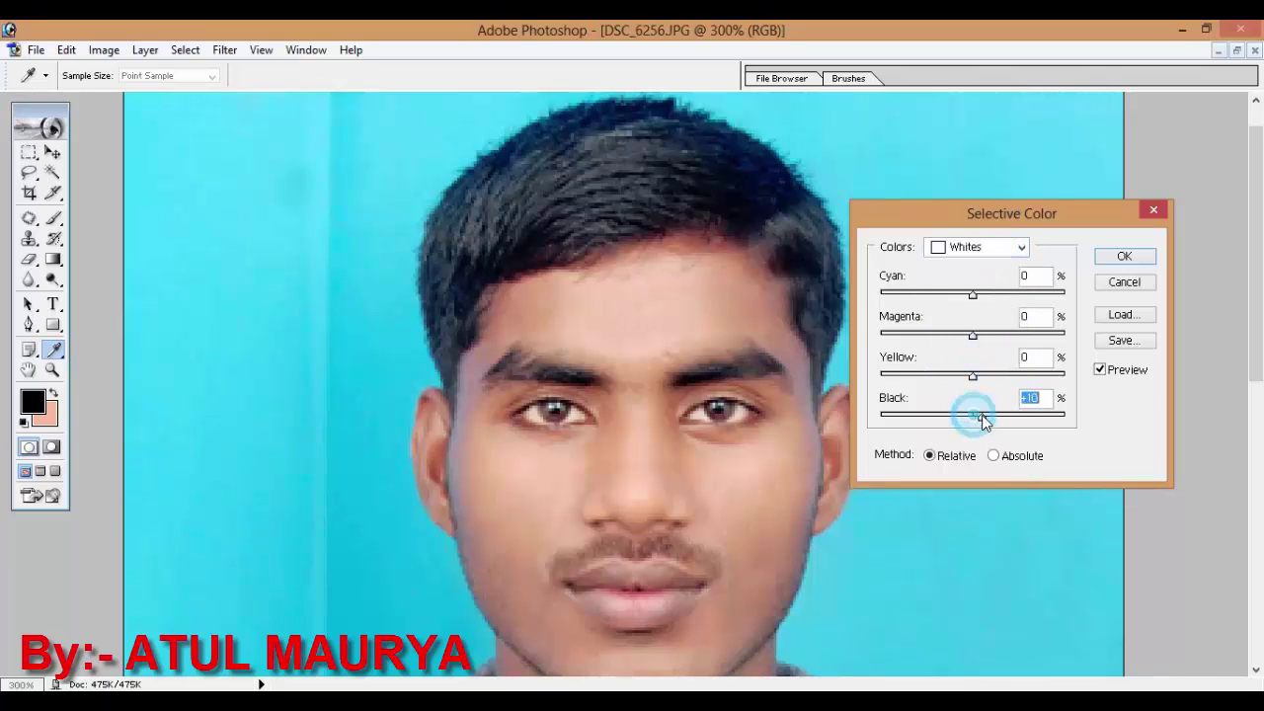
pyautogui.click(1123, 258)
# Apply a Color Balance of -11, 0, +7 to shift the midtones toward cyan and blue.
pyautogui.press('j')
pyautogui.moveTo(744, 475); pyautogui.dragTo(813, 268)
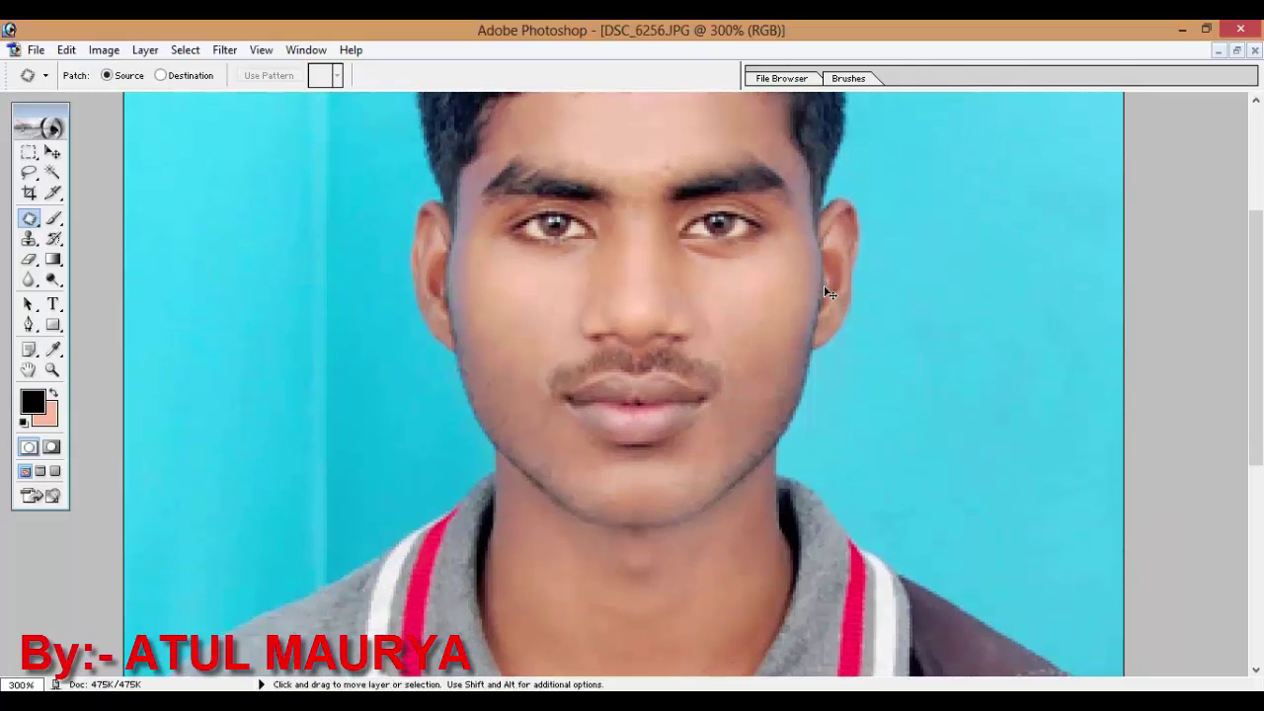
pyautogui.hotkey('ctrl', 'b')
pyautogui.moveTo(961, 328); pyautogui.dragTo(942, 328)
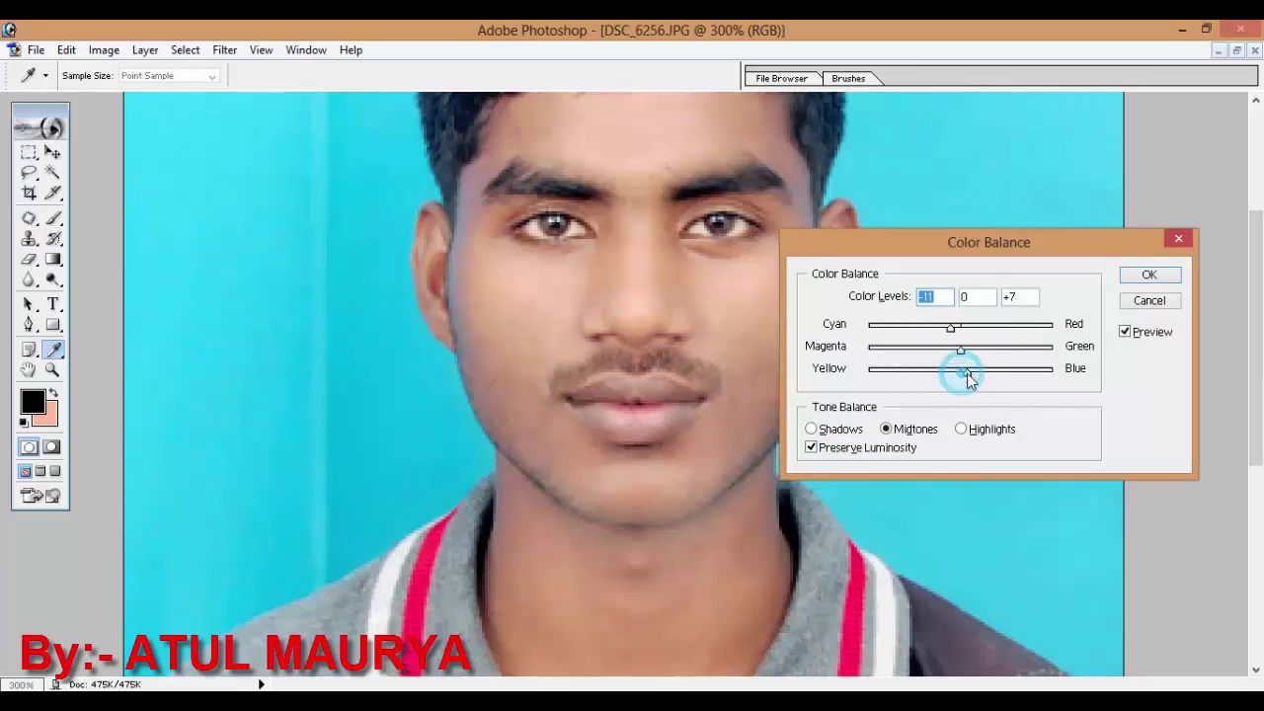
pyautogui.moveTo(968, 375); pyautogui.dragTo(973, 374)
pyautogui.click(1138, 276)
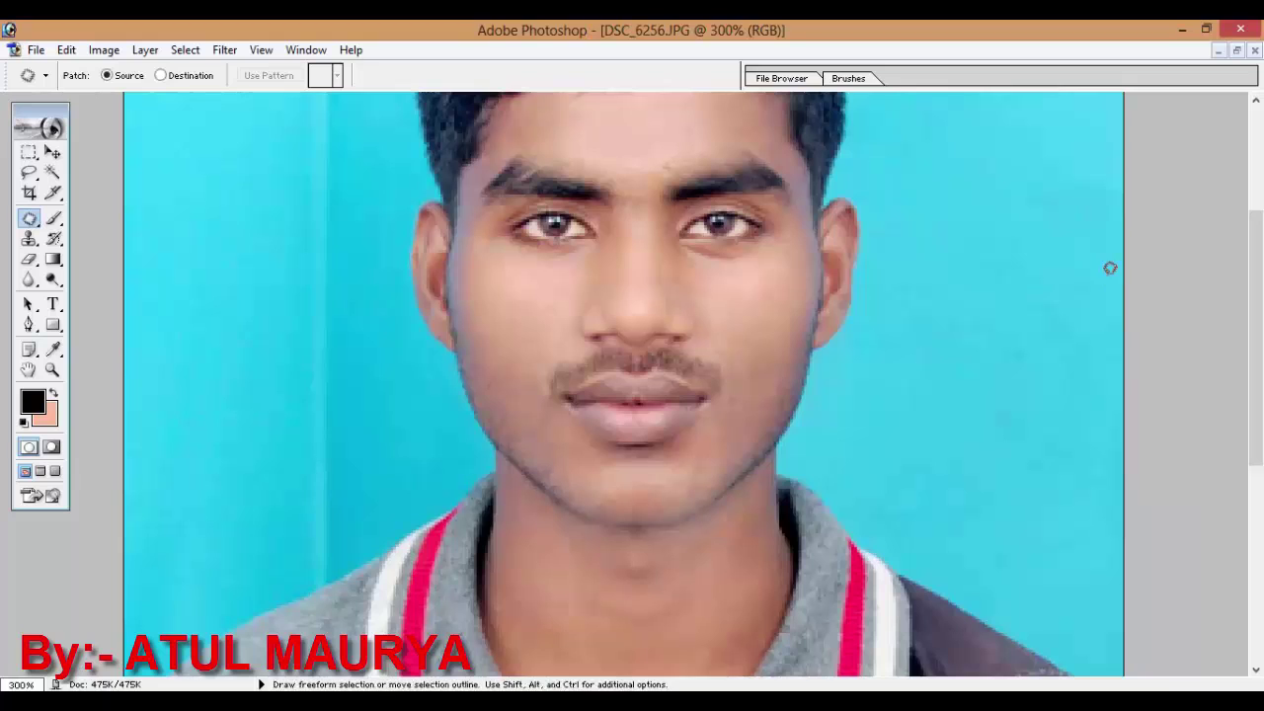
# Reset default colours and brighten the image with a Curves midpoint lifted from 120 to 137.
pyautogui.press('d')
pyautogui.press('i')
pyautogui.hotkey('ctrl', 'm')
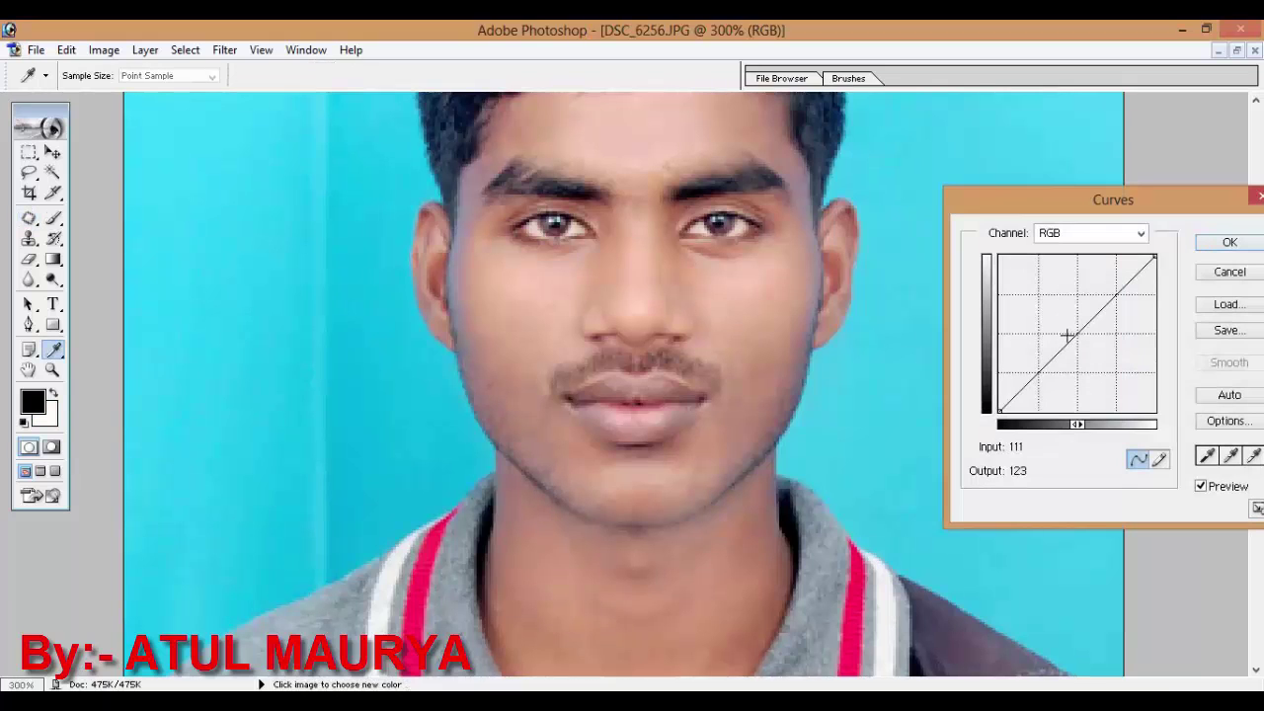
pyautogui.click(1072, 328)
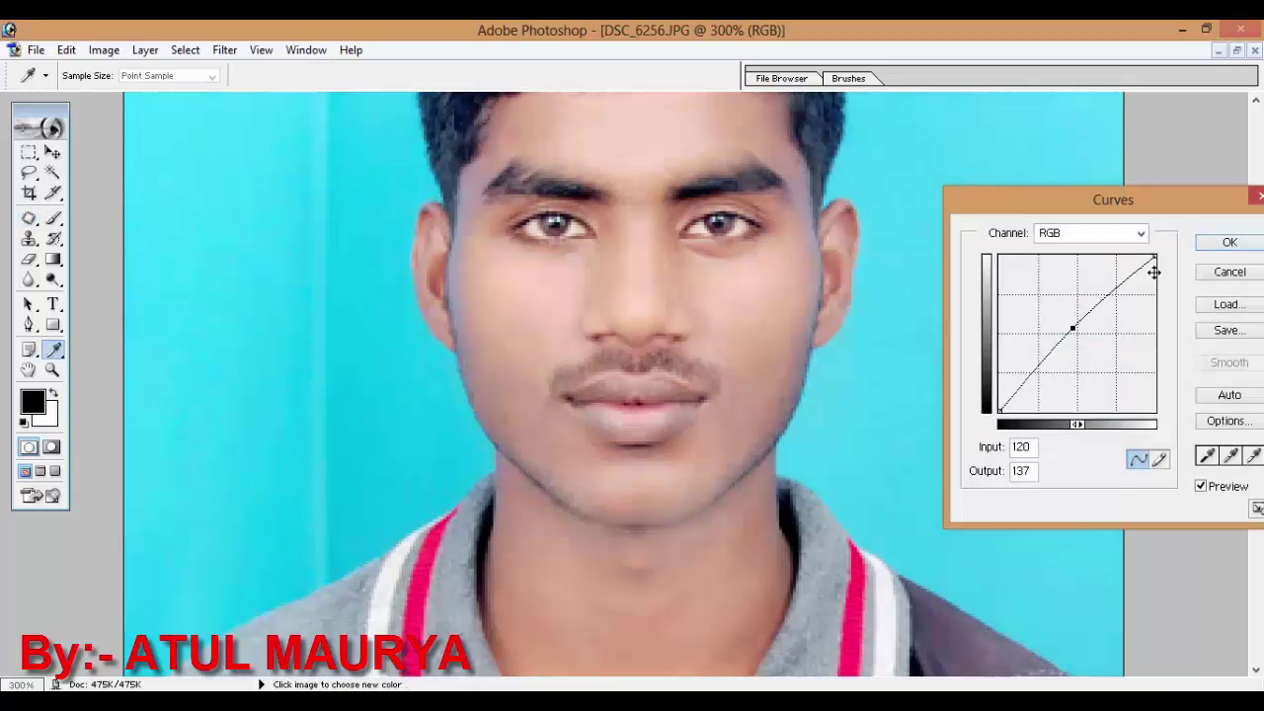
pyautogui.click(1228, 243)
pyautogui.press('j')
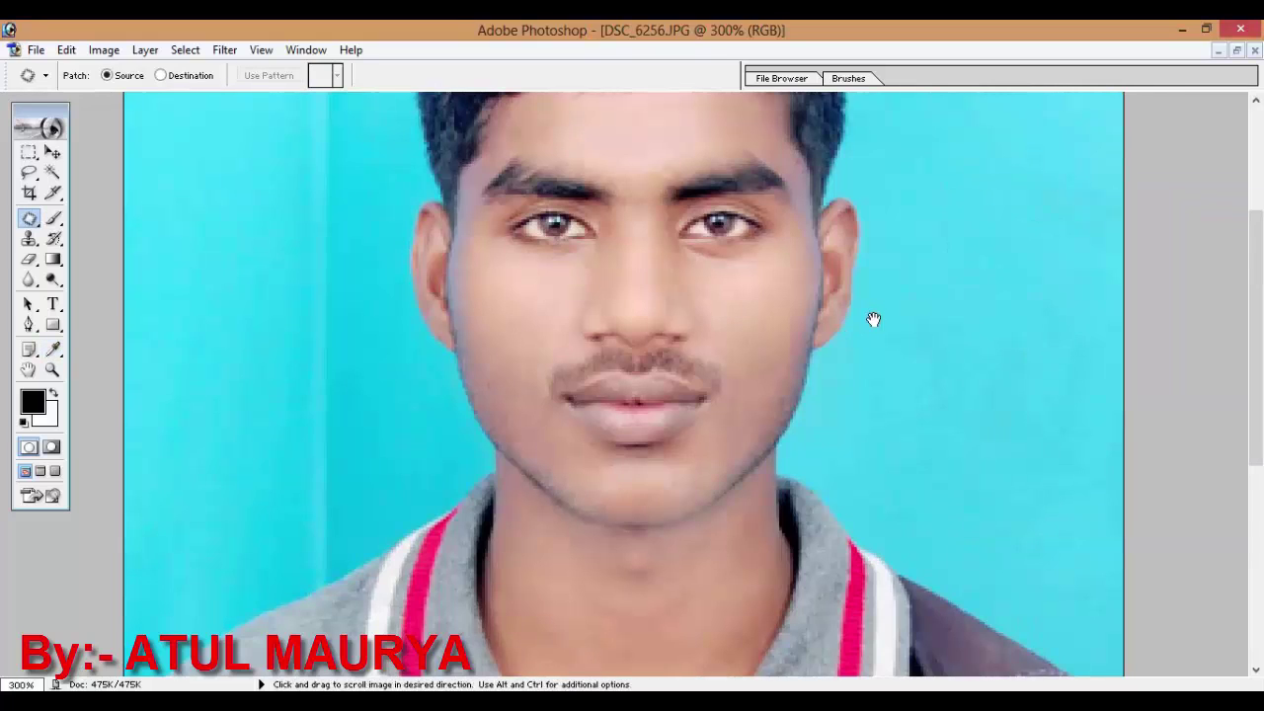
pyautogui.moveTo(872, 319)
pyautogui.mouseDown()
pyautogui.moveTo(862, 461)
pyautogui.moveTo(865, 442)
pyautogui.moveTo(875, 496)
pyautogui.mouseUp()
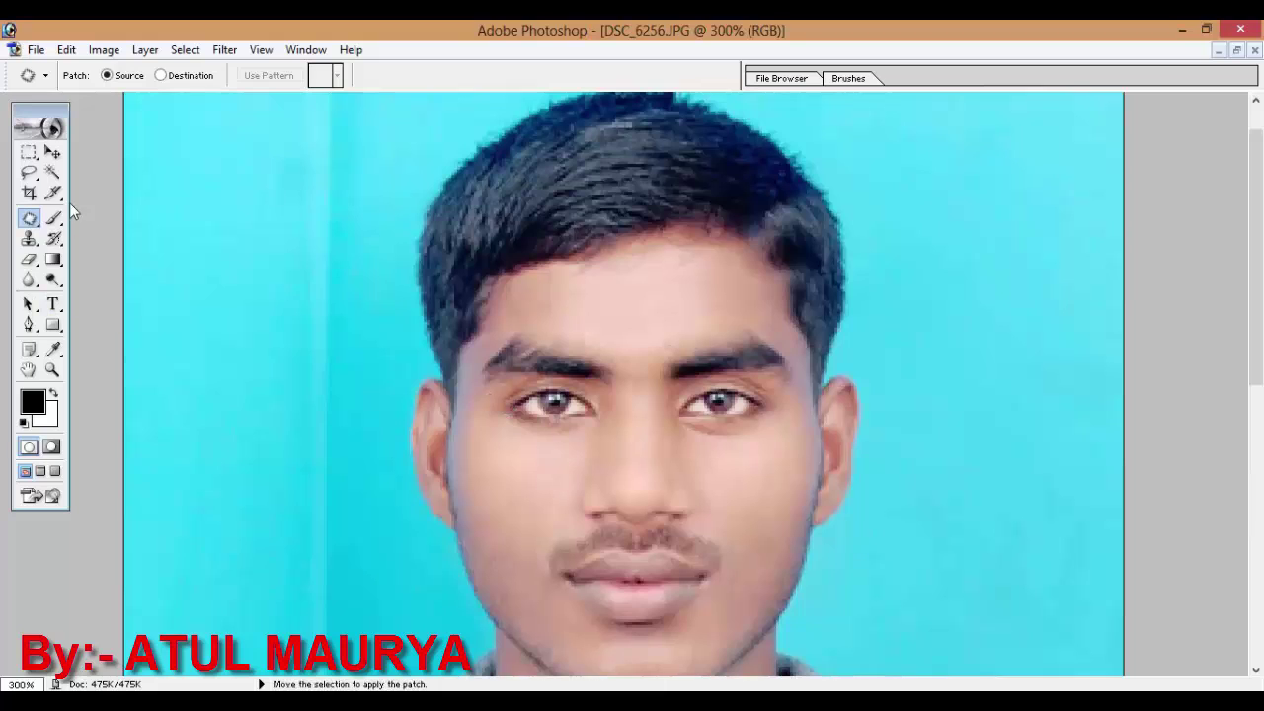
# Magic Wand-select the upper-left, left and right cyan background areas.
pyautogui.click(52, 173)
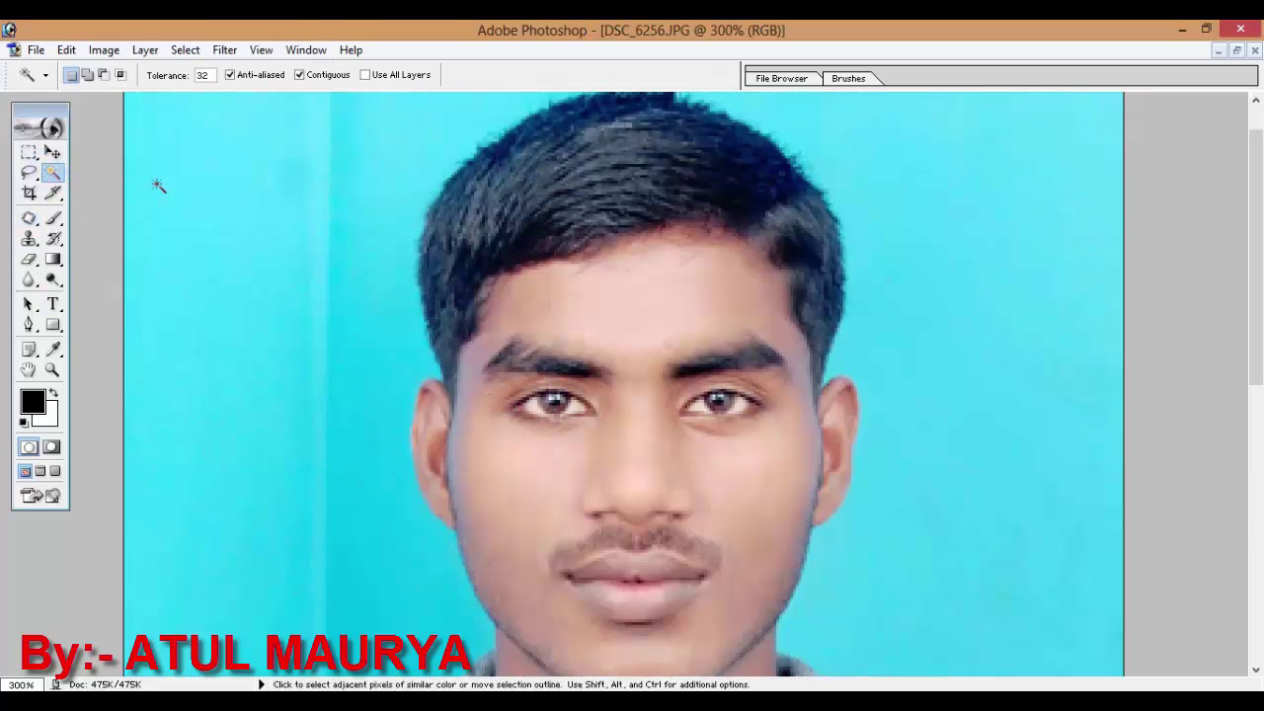
pyautogui.click(284, 213)
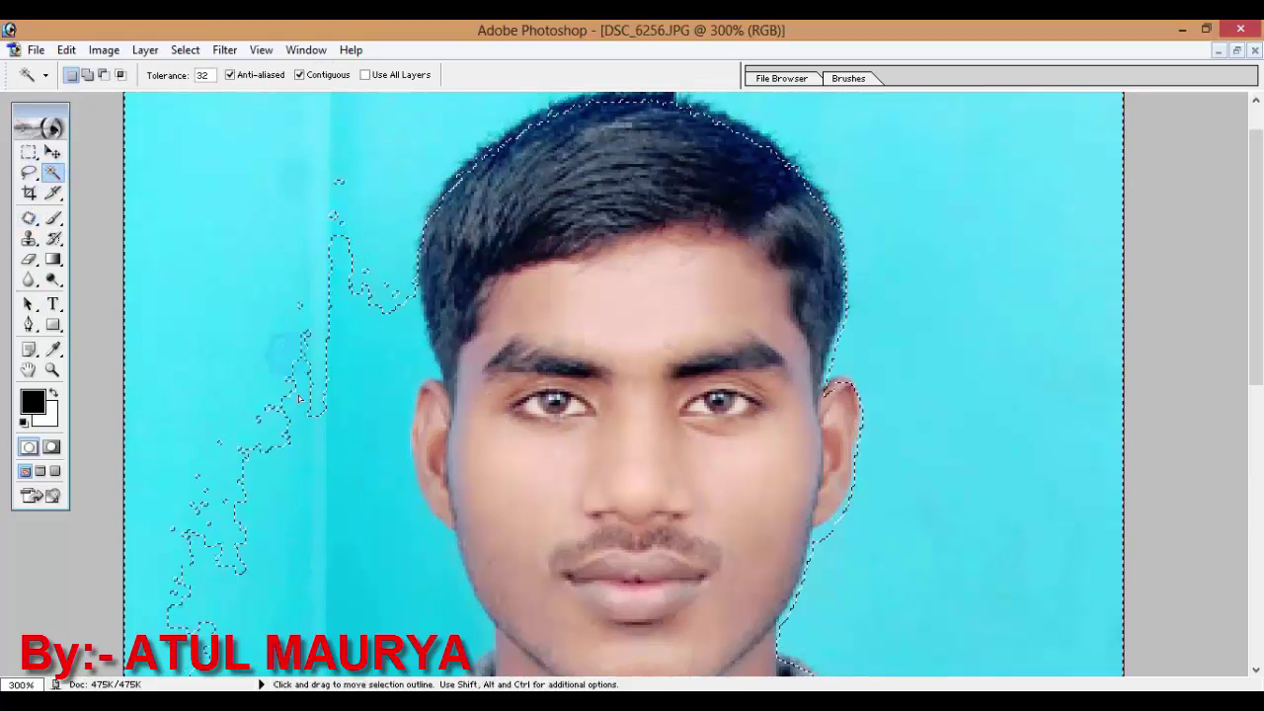
pyautogui.click(325, 344)
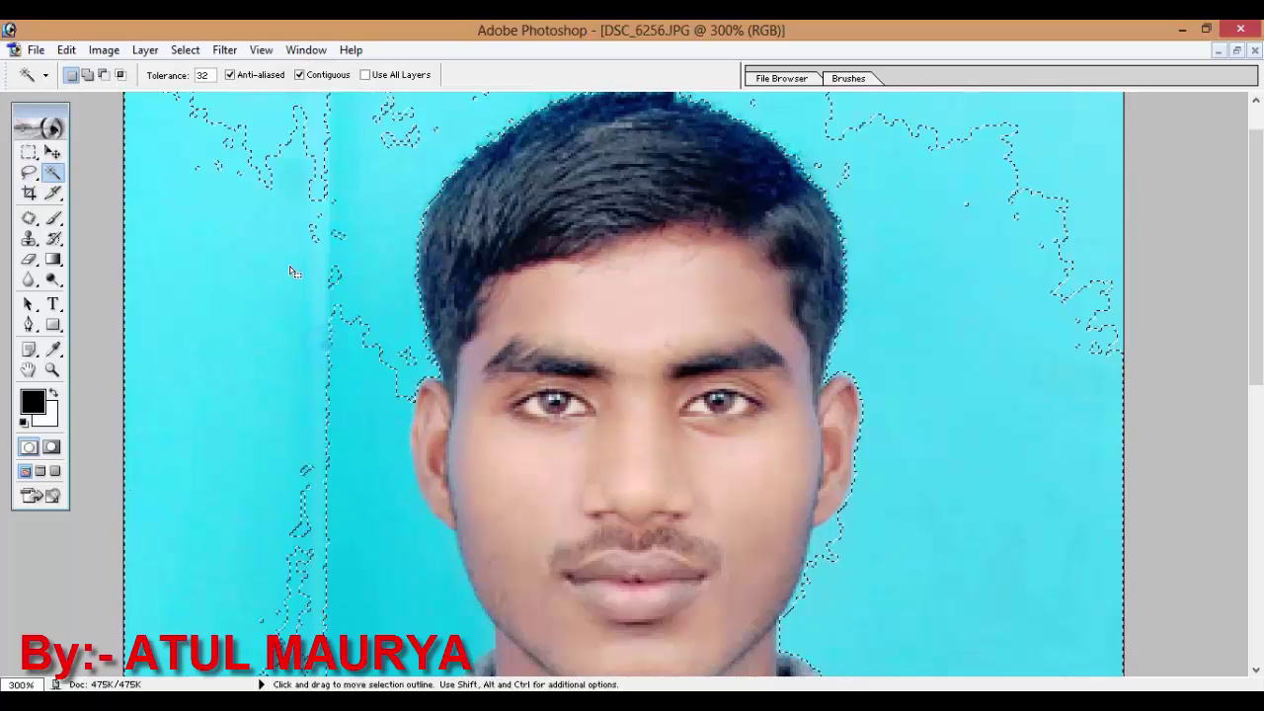
pyautogui.click(1062, 240)
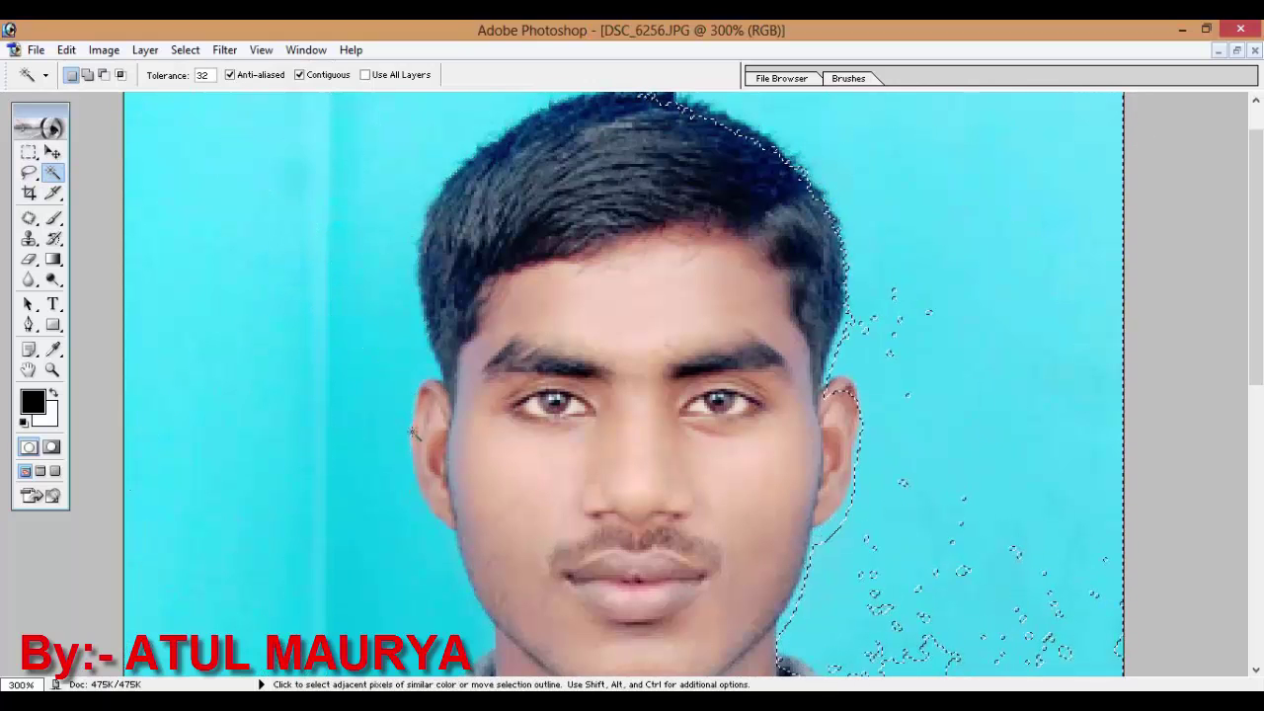
pyautogui.keyDown('shift'); pyautogui.click(307, 365); pyautogui.keyUp('shift')
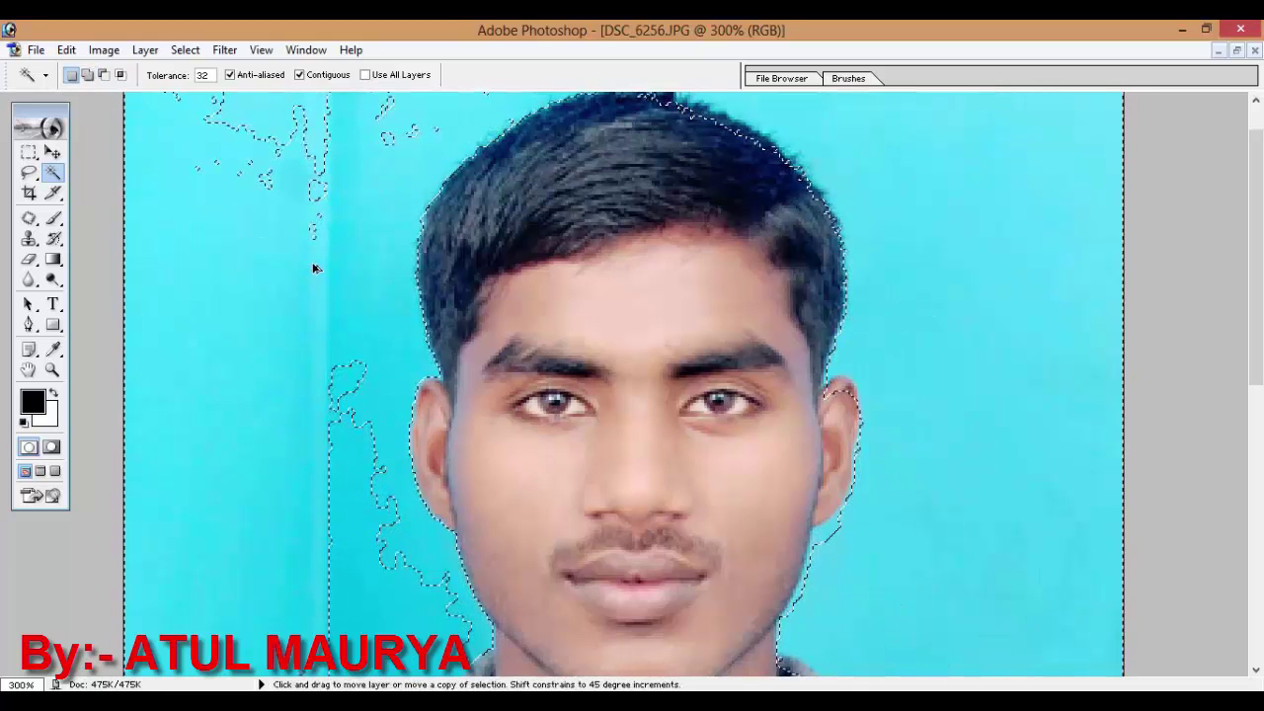
pyautogui.click(314, 267)
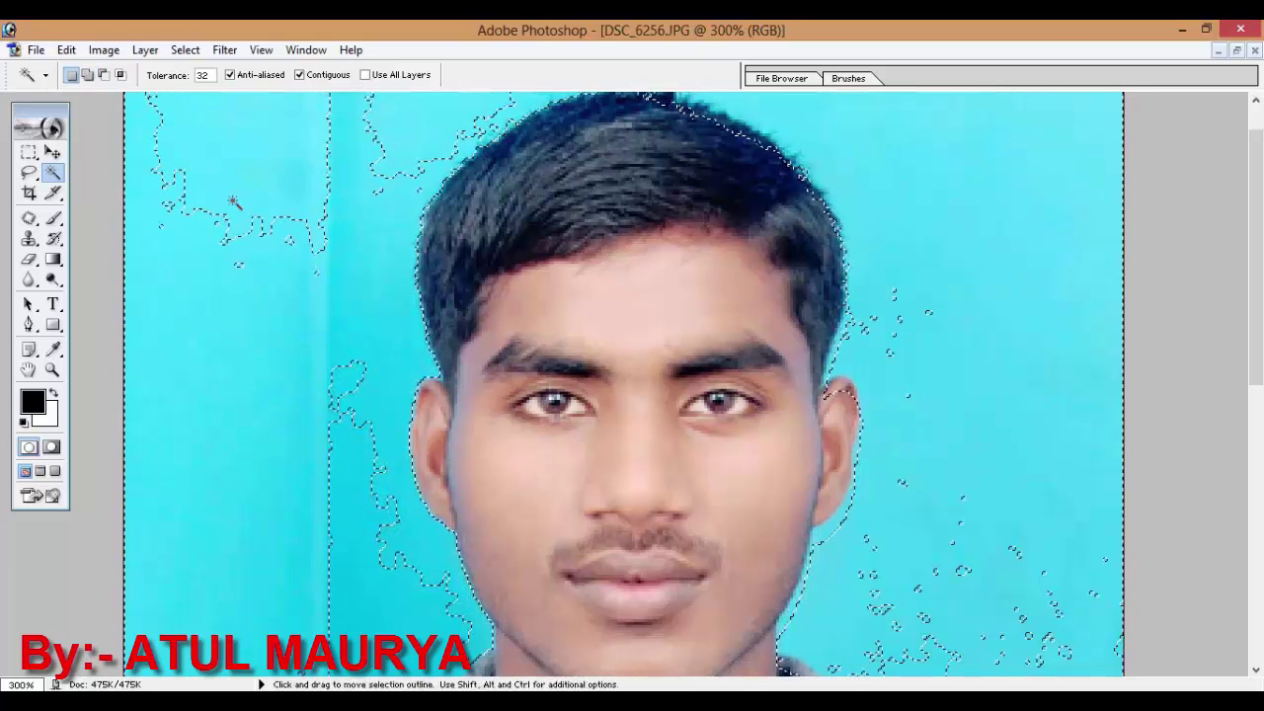
# Add the scattered background gaps and the strip left of the face to the selection.
pyautogui.click(88, 76)
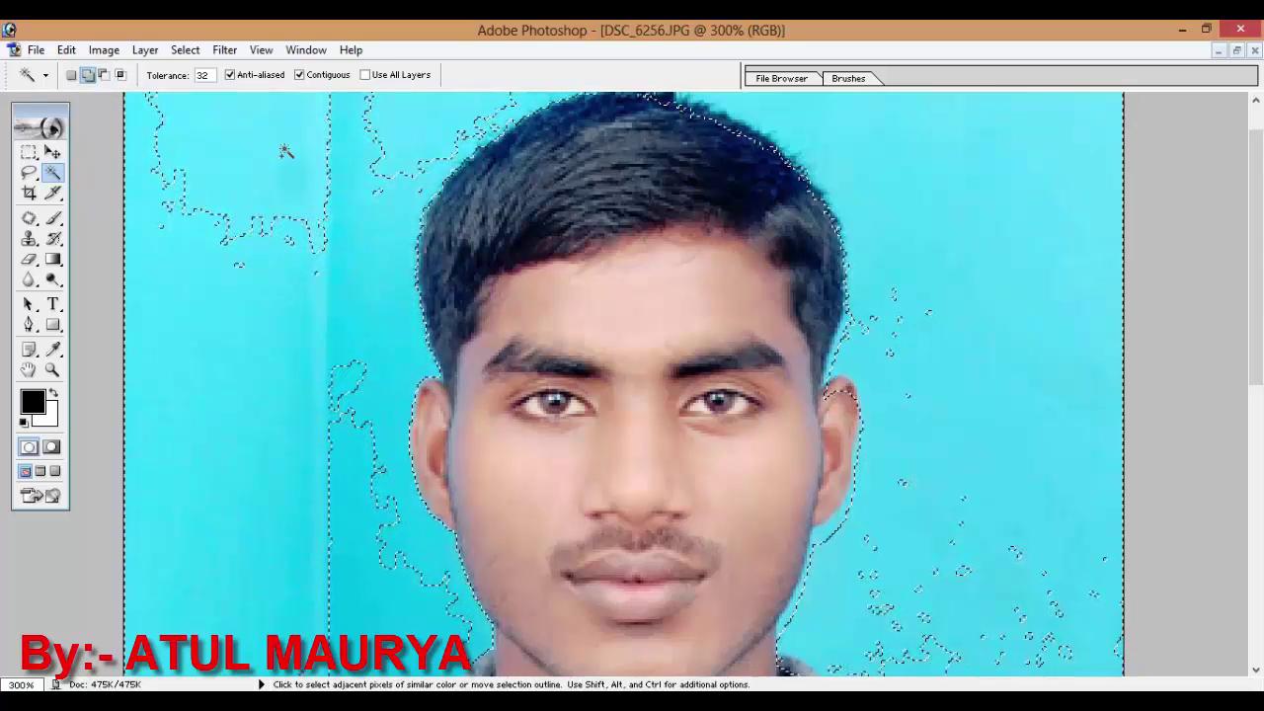
pyautogui.click(285, 148)
pyautogui.click(370, 585)
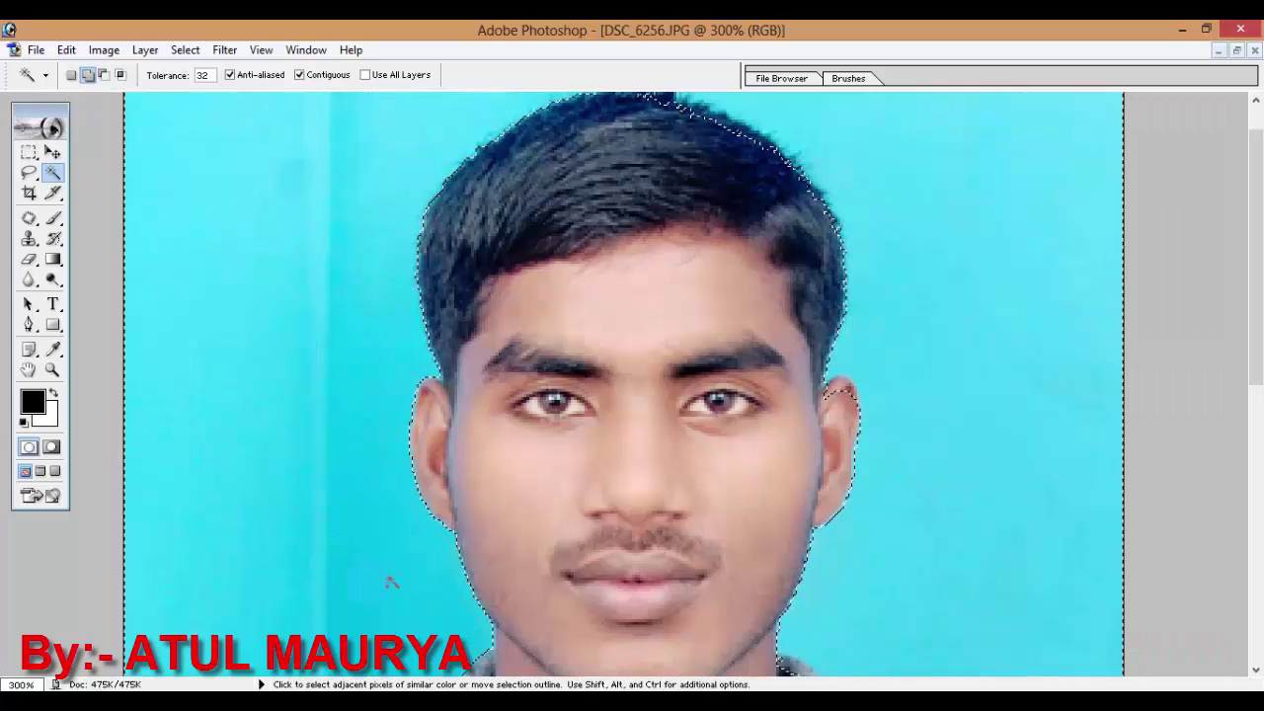
pyautogui.moveTo(495, 537); pyautogui.dragTo(544, 240)
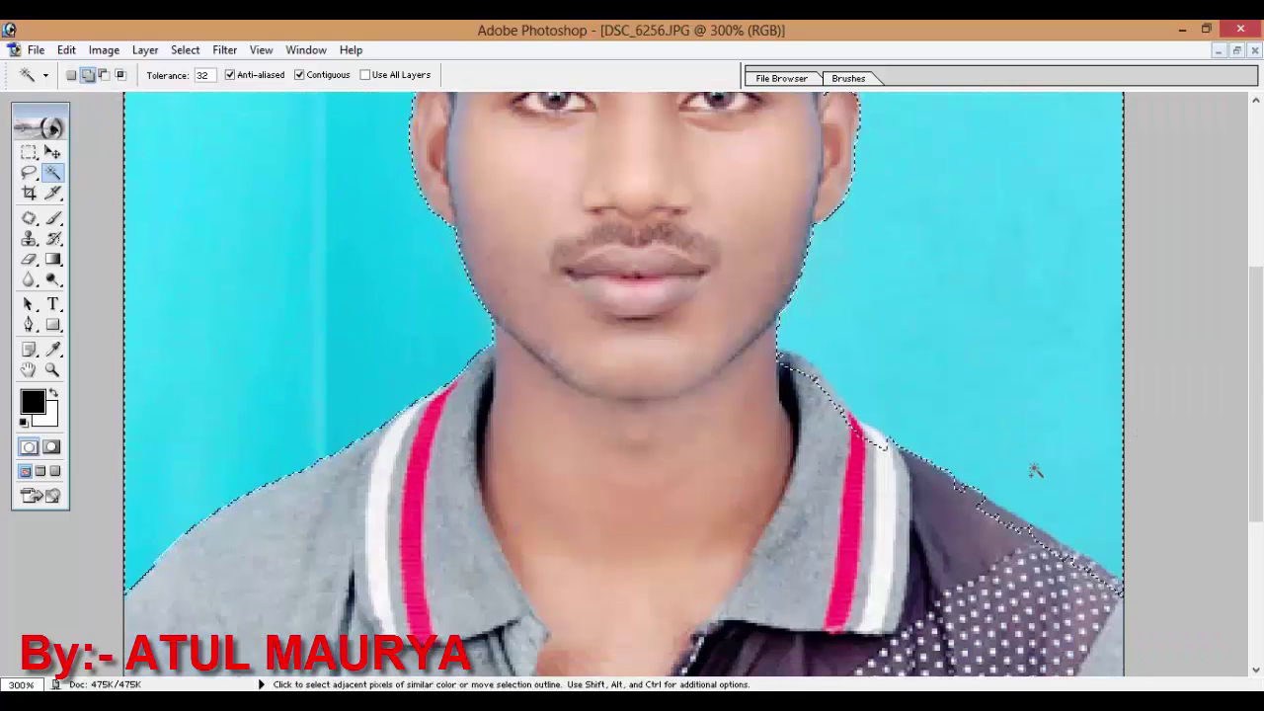
pyautogui.scroll(5, 1017, 460)
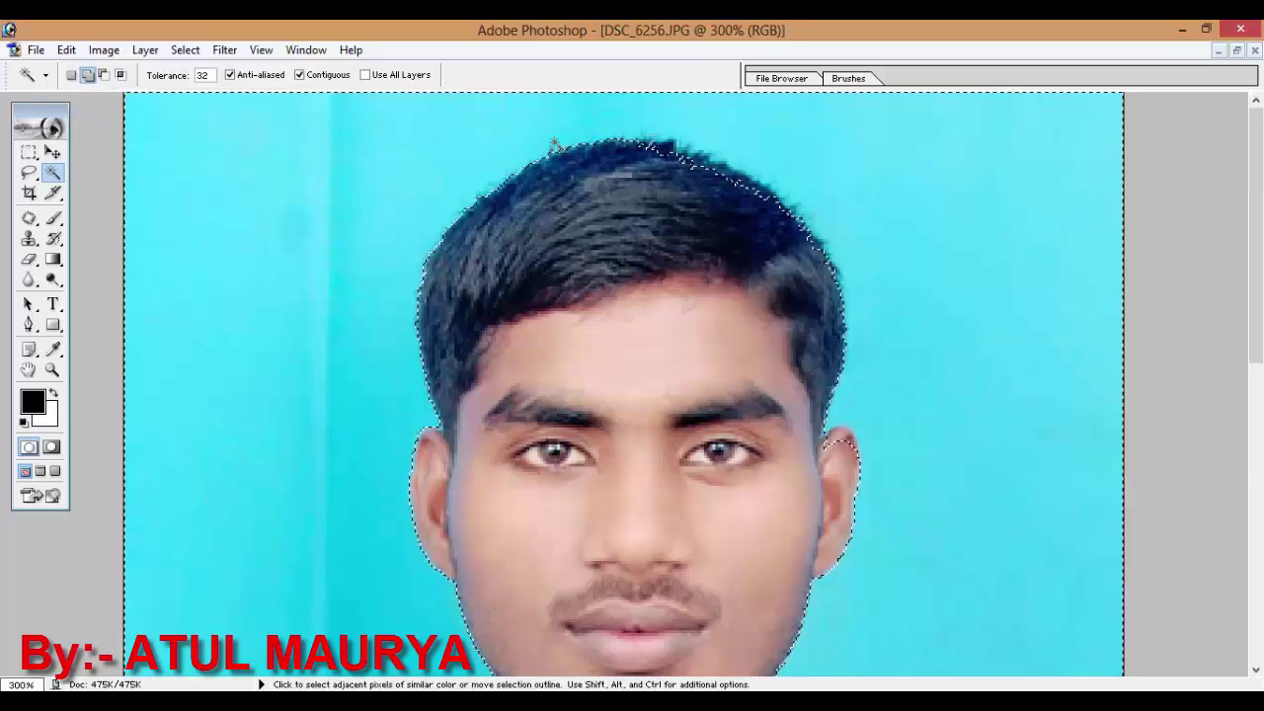
pyautogui.scroll(-2, 924, 405)
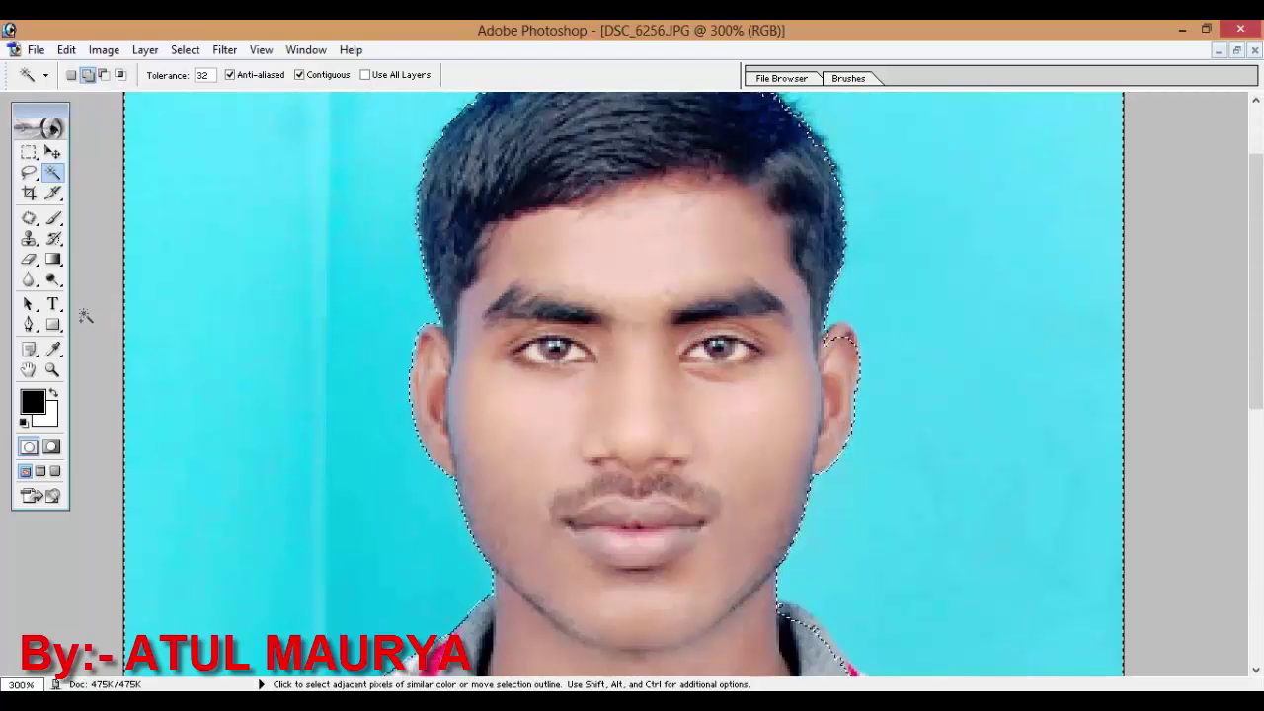
pyautogui.click(29, 325)
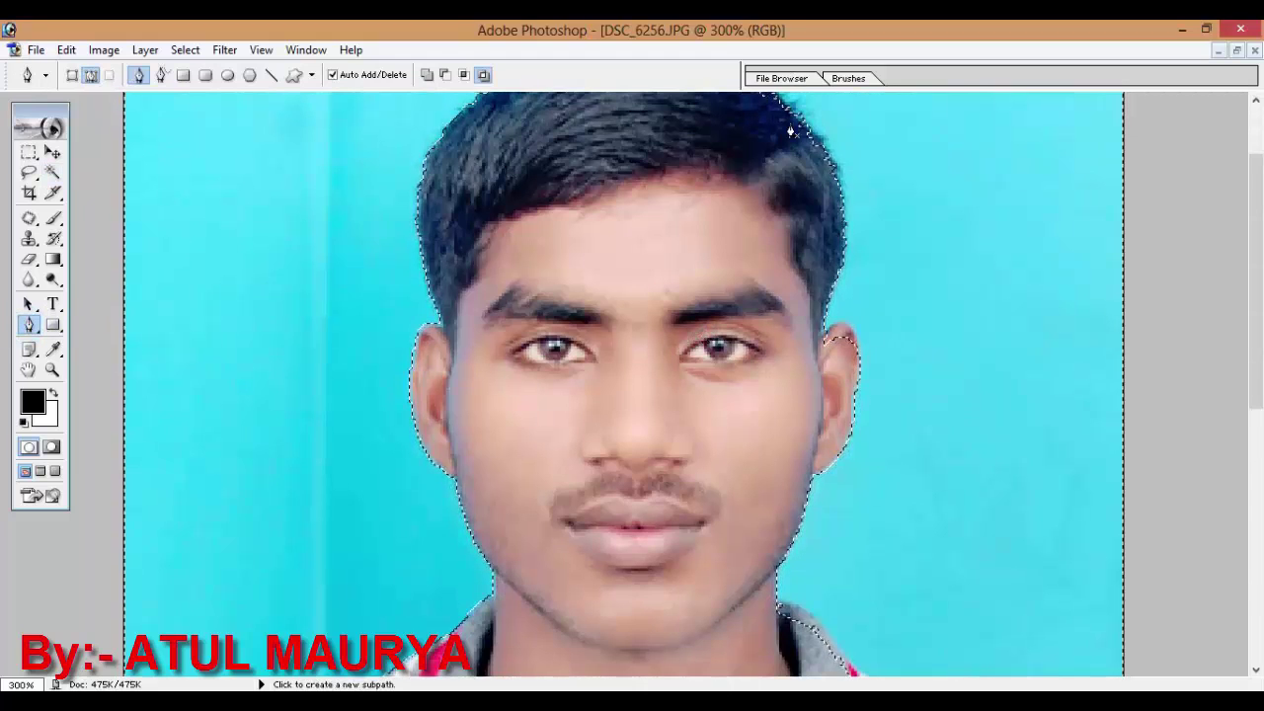
pyautogui.scroll(2, 798, 276)
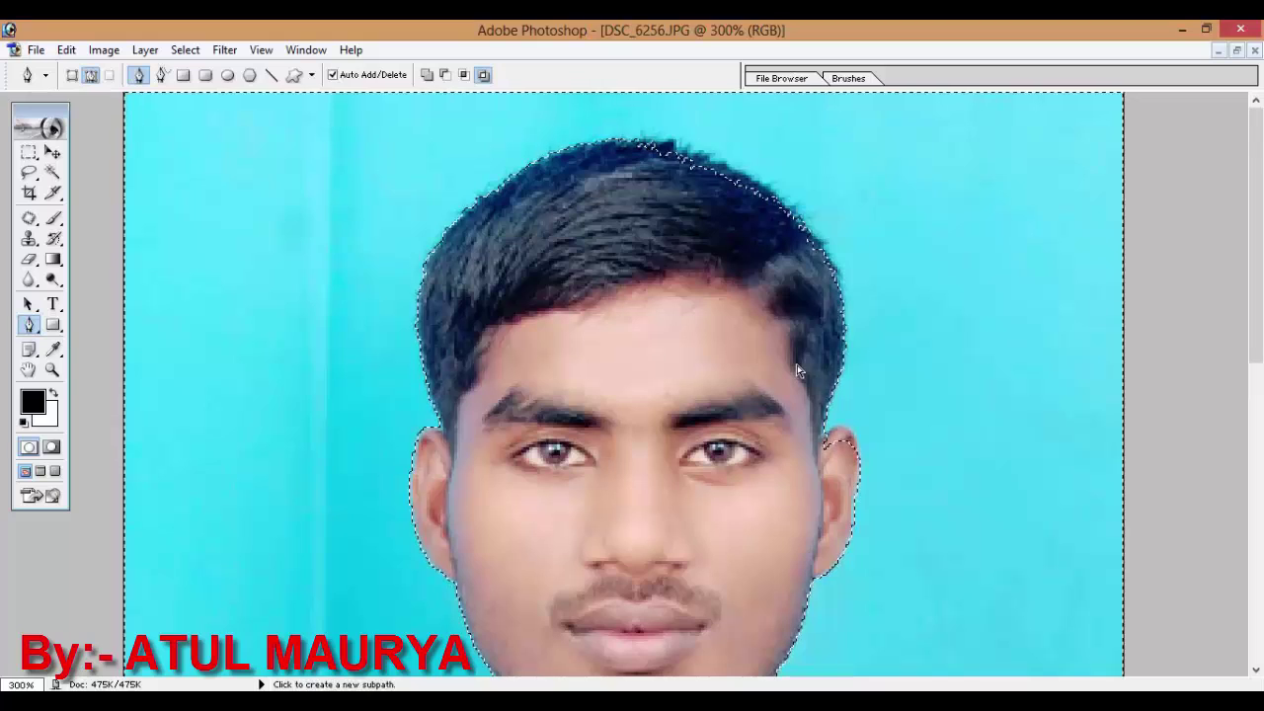
# Trace a closed Pen path along the top of the hair and subtract it from the selection.
pyautogui.hotkey('ctrl', '+')
pyautogui.hotkey('ctrl', '+')
pyautogui.scroll(3, 819, 425)
pyautogui.click(856, 265)
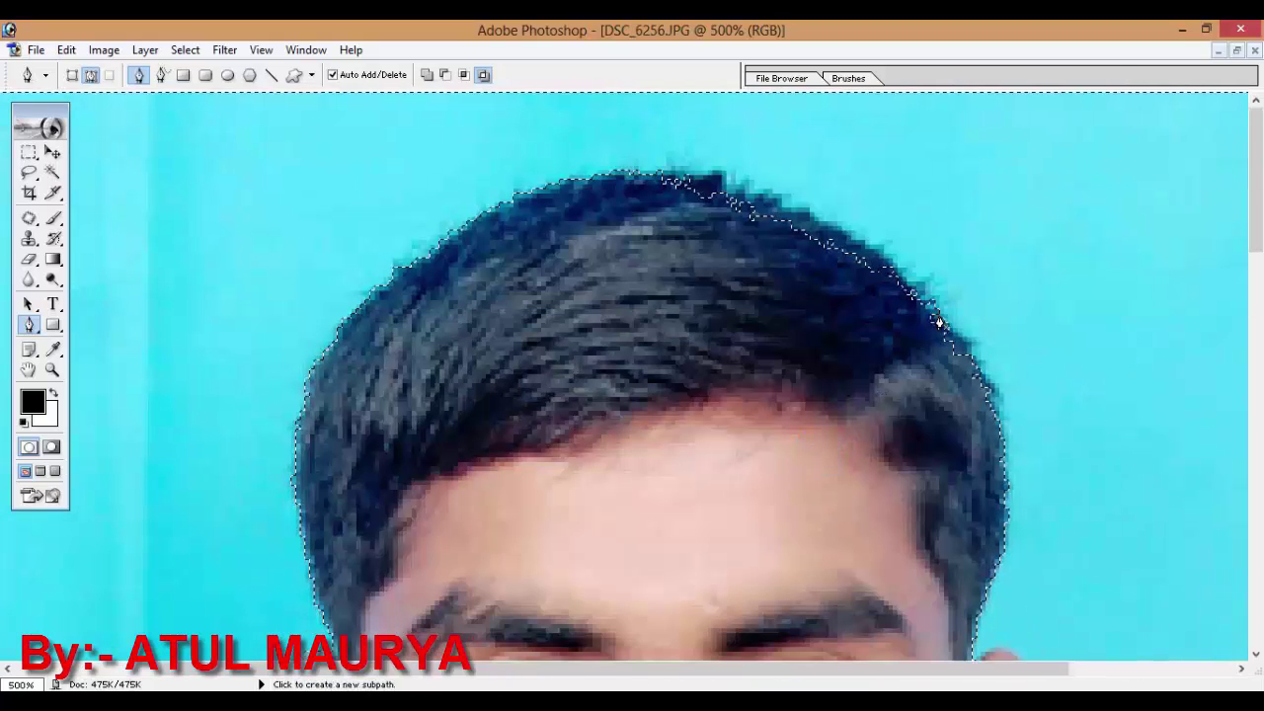
pyautogui.click(830, 242)
pyautogui.click(794, 216)
pyautogui.click(710, 186)
pyautogui.click(669, 176)
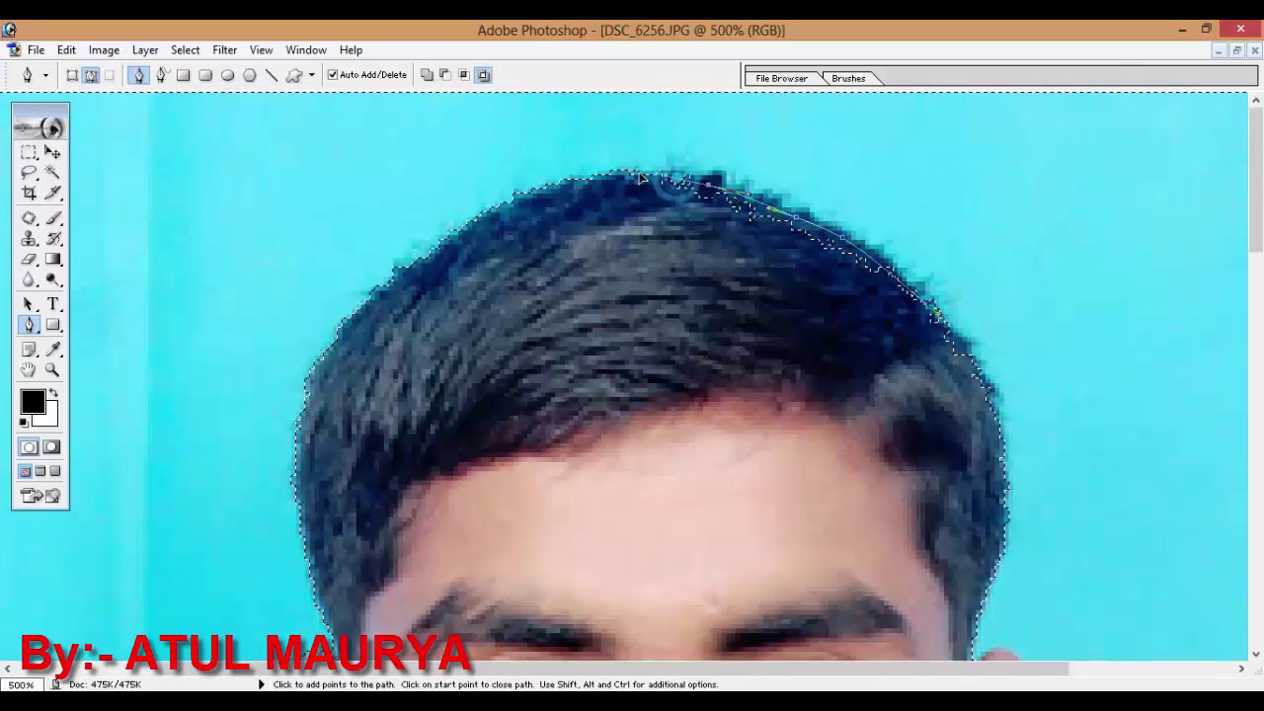
pyautogui.click(620, 173)
pyautogui.click(578, 206)
pyautogui.click(669, 337)
pyautogui.click(742, 362)
pyautogui.click(859, 390)
pyautogui.click(915, 364)
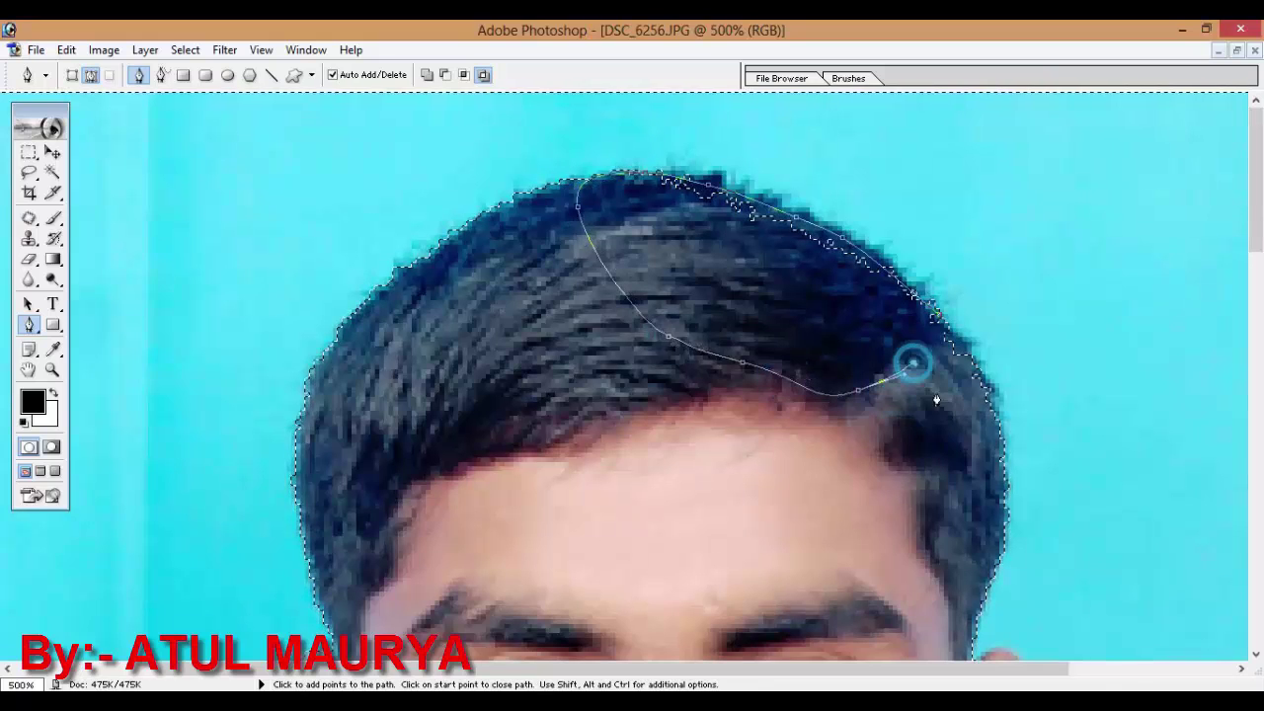
pyautogui.click(968, 442)
pyautogui.click(991, 431)
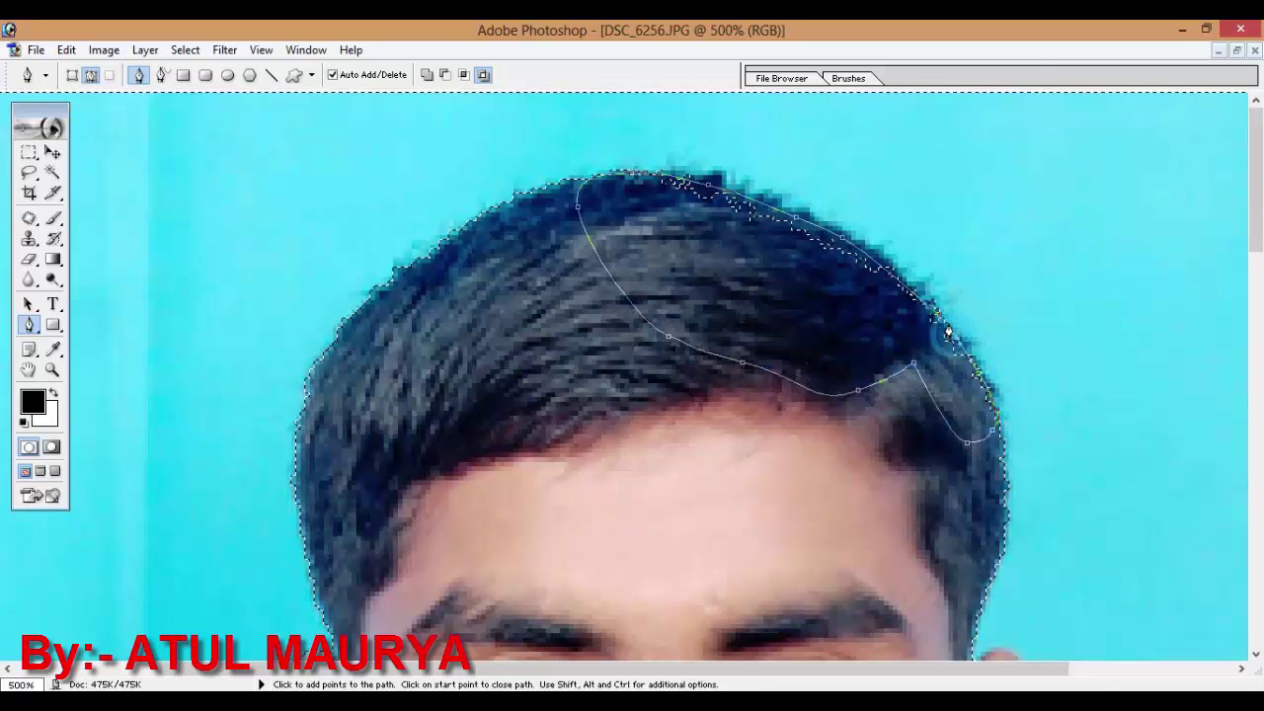
pyautogui.click(934, 316)
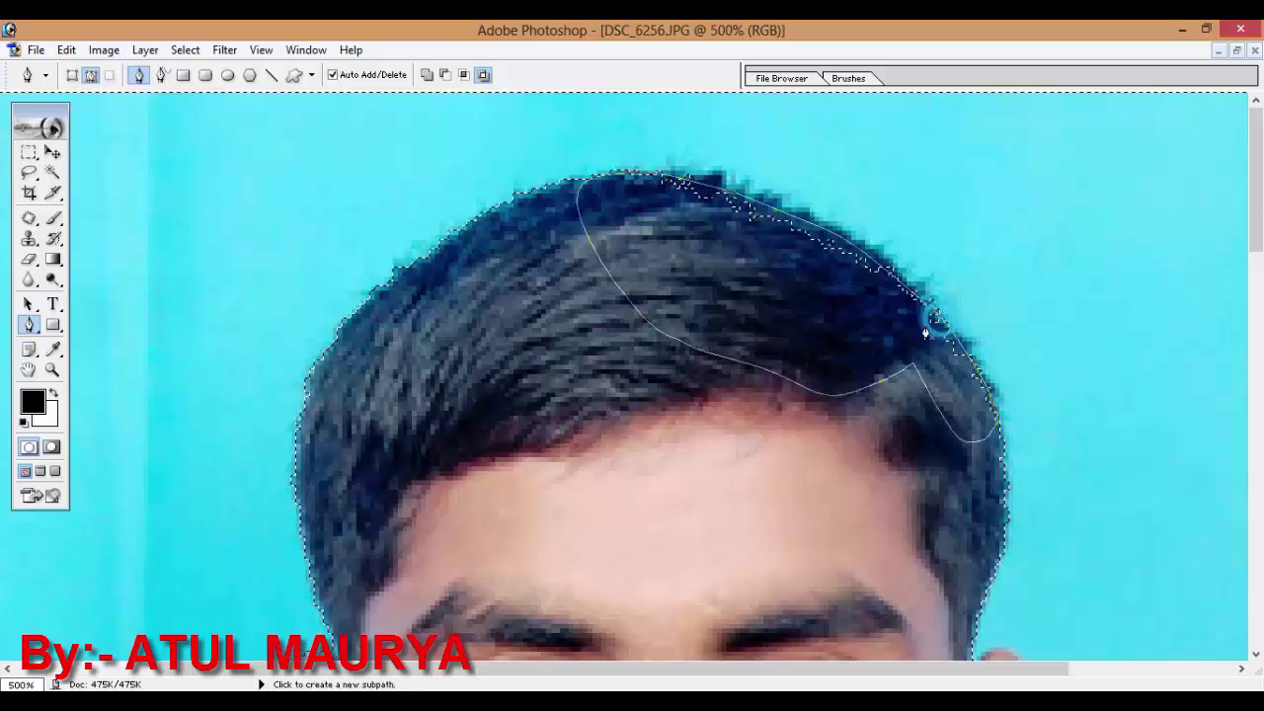
pyautogui.rightClick(762, 306)
pyautogui.click(820, 394)
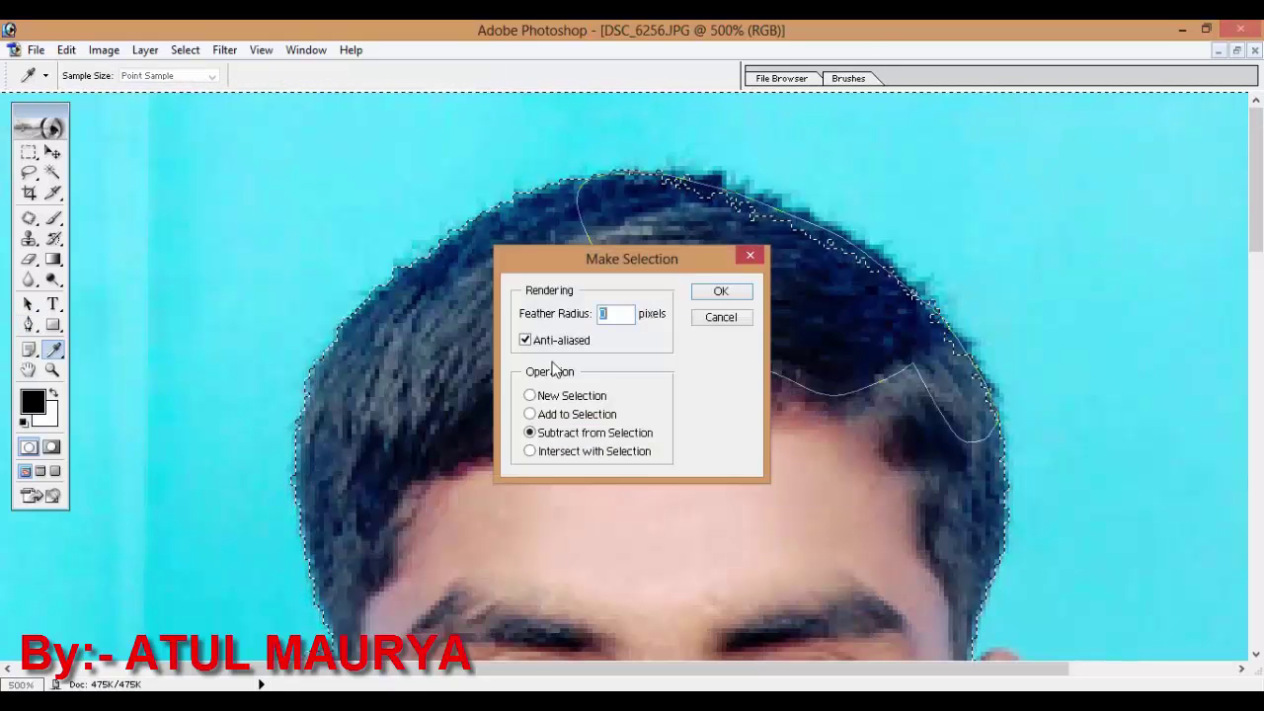
pyautogui.click(722, 293)
# Outline the right ear with a Pen path and subtract it from the backdrop selection.
pyautogui.scroll(-5, 606, 296)
pyautogui.hscroll(3, 734, 352)
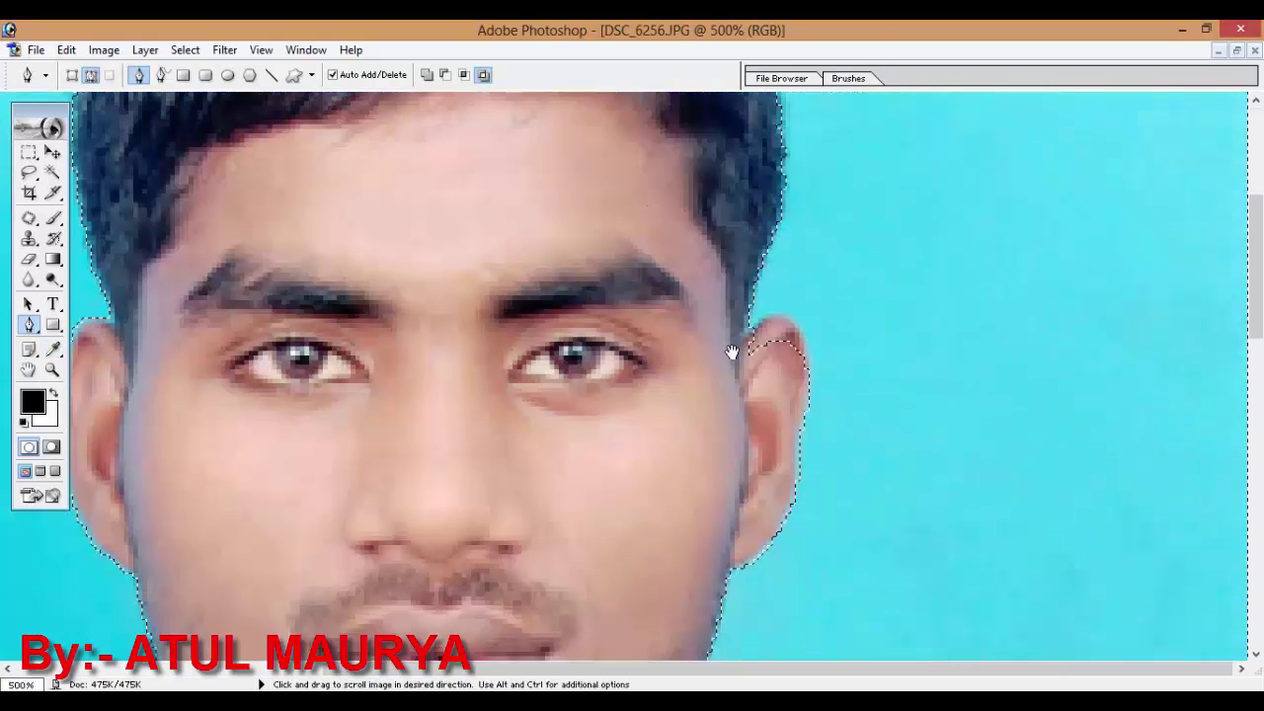
pyautogui.click(804, 403)
pyautogui.click(801, 342)
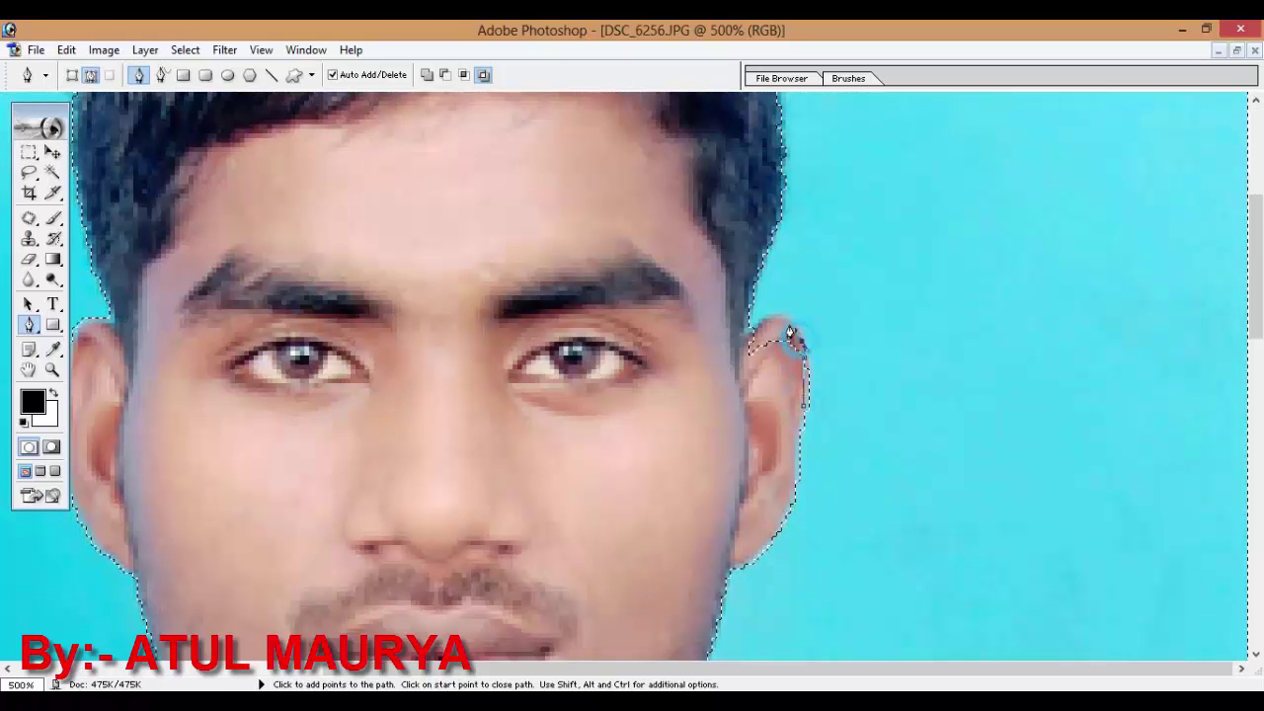
pyautogui.click(778, 319)
pyautogui.click(736, 337)
pyautogui.moveTo(711, 415)
pyautogui.mouseDown()
pyautogui.moveTo(718, 435)
pyautogui.moveTo(765, 442)
pyautogui.mouseUp()
pyautogui.click(805, 418)
pyautogui.rightClick(564, 367)
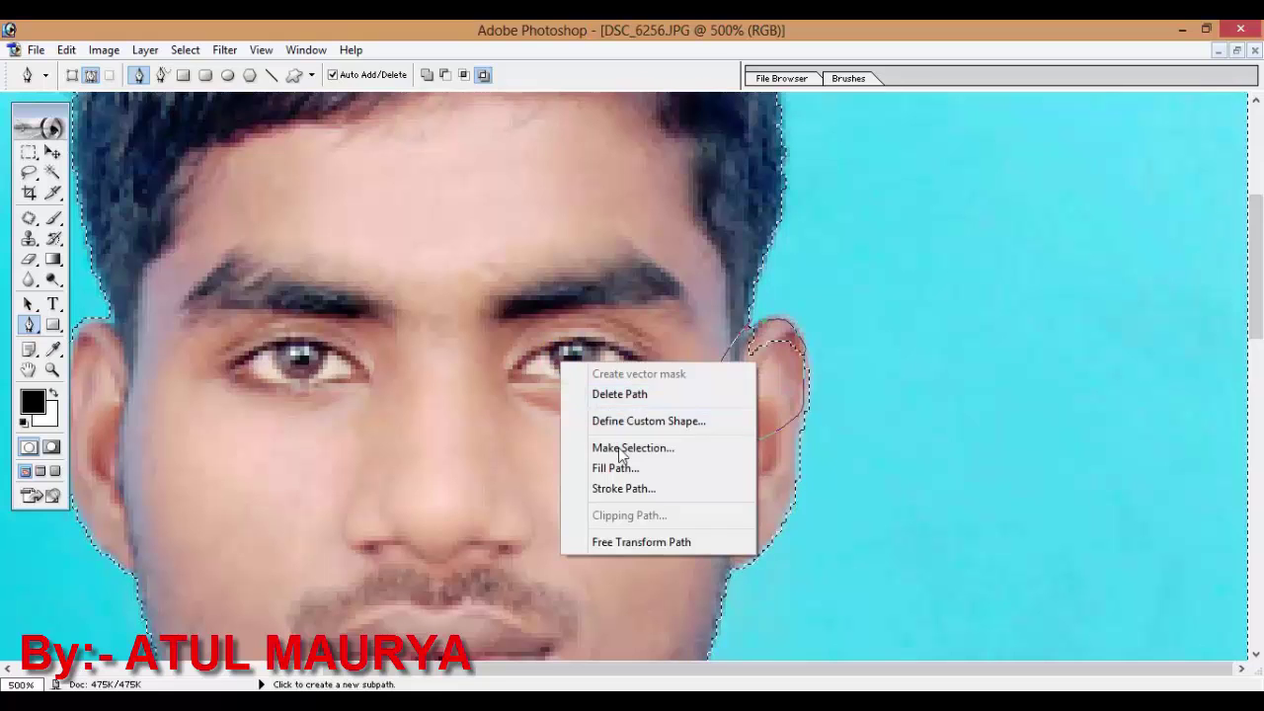
pyautogui.click(619, 448)
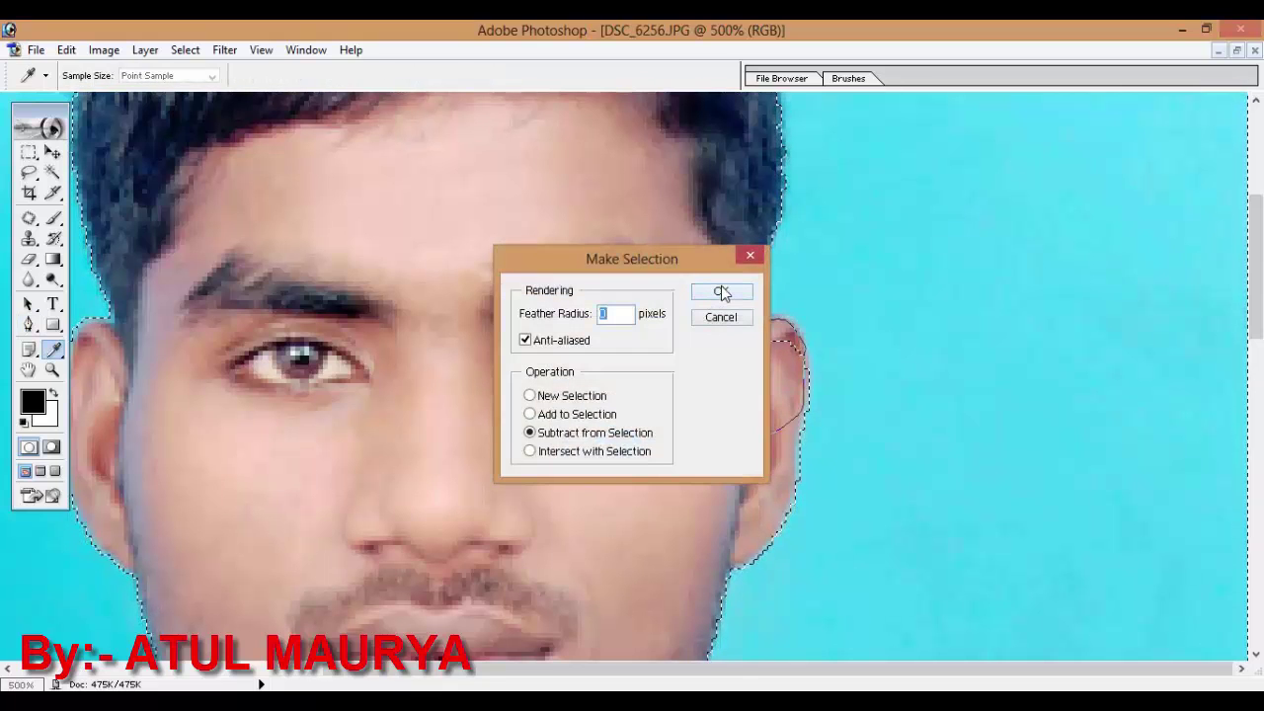
pyautogui.click(720, 290)
# Trace a Pen path along the neck, collar and right shoulder to the image's right edge.
pyautogui.scroll(-5, 761, 355)
pyautogui.scroll(-1, 740, 267)
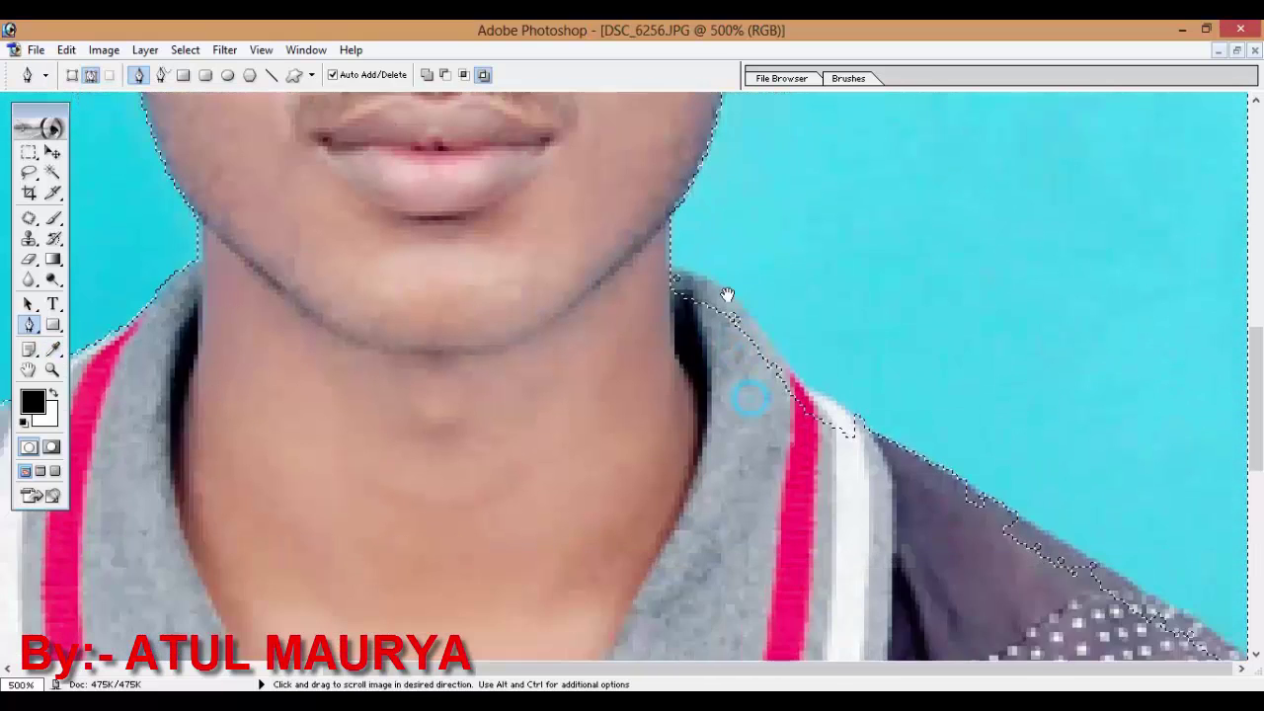
pyautogui.scroll(-2, 1030, 532)
pyautogui.click(1017, 508)
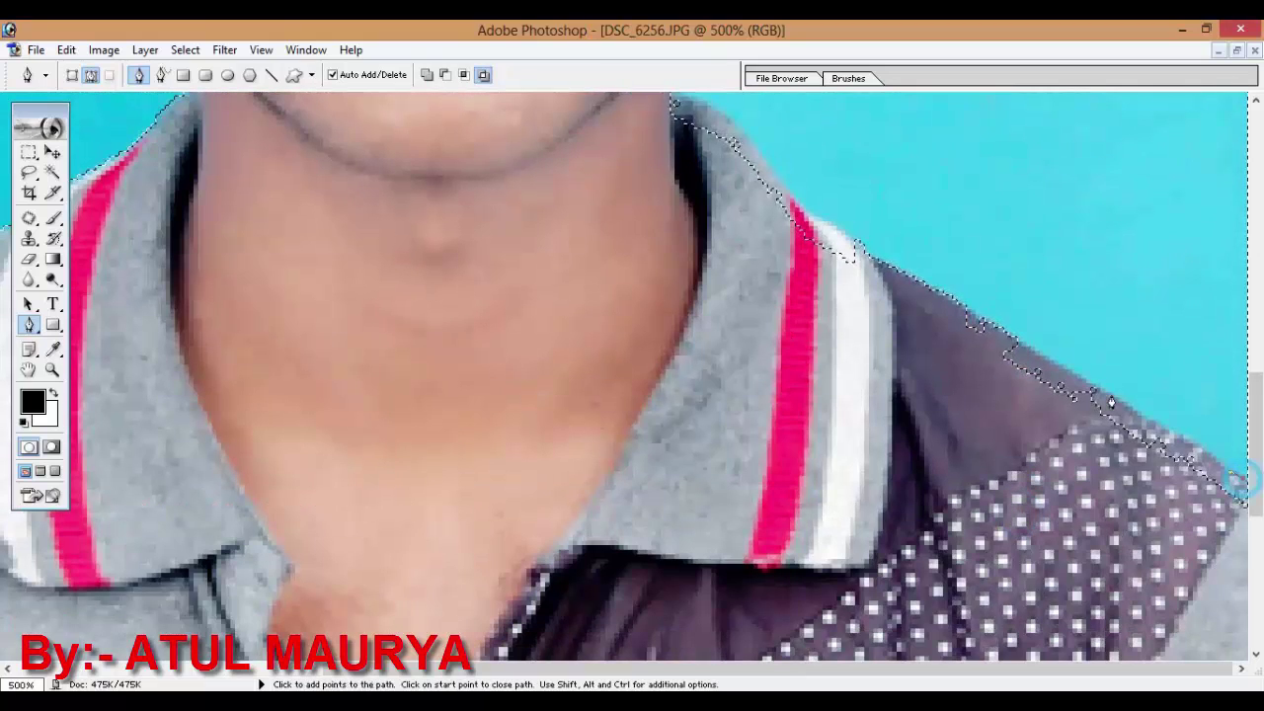
pyautogui.click(1071, 378)
pyautogui.click(997, 322)
pyautogui.click(897, 269)
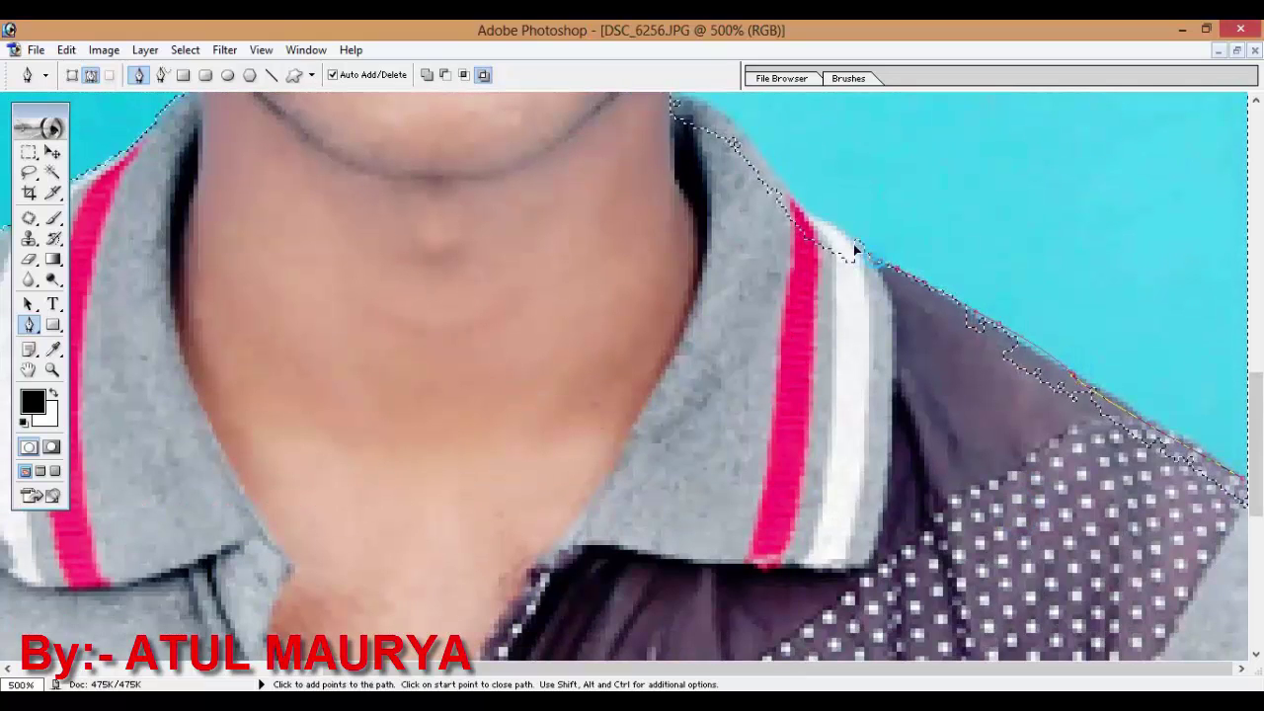
pyautogui.click(801, 209)
pyautogui.moveTo(718, 114); pyautogui.dragTo(807, 316)
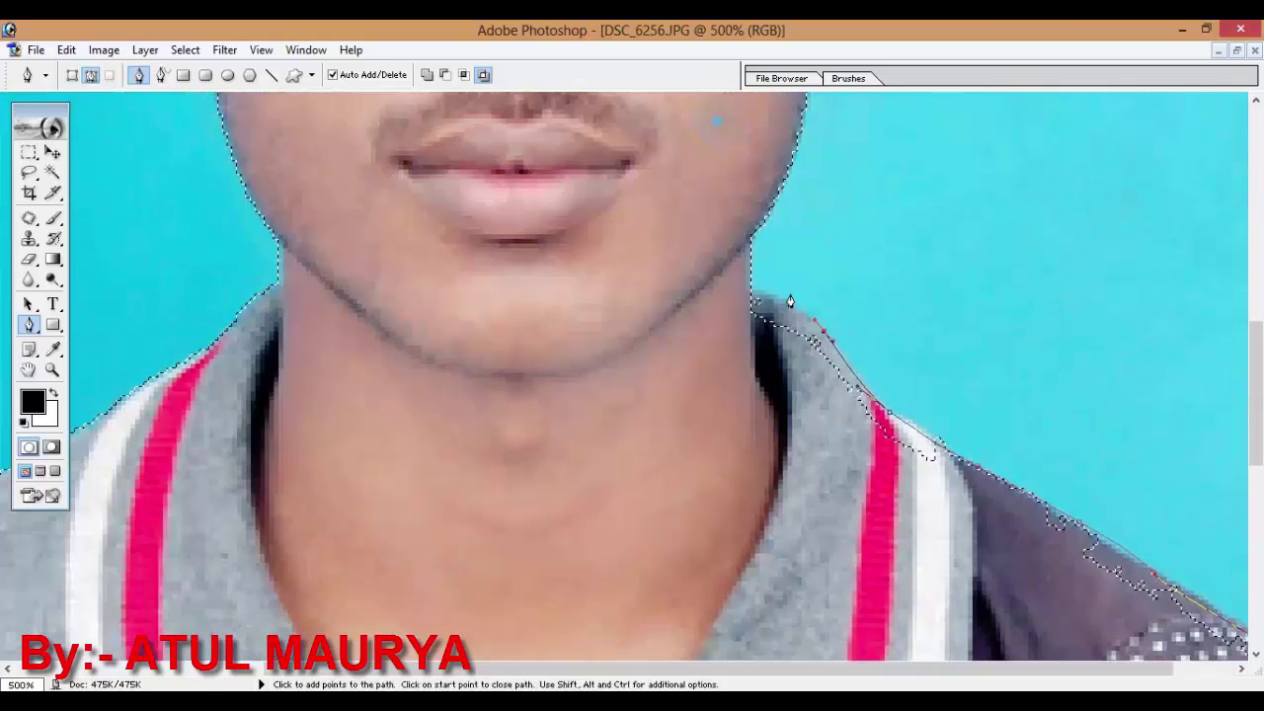
pyautogui.moveTo(726, 293); pyautogui.dragTo(718, 343)
pyautogui.moveTo(536, 309); pyautogui.dragTo(451, 109)
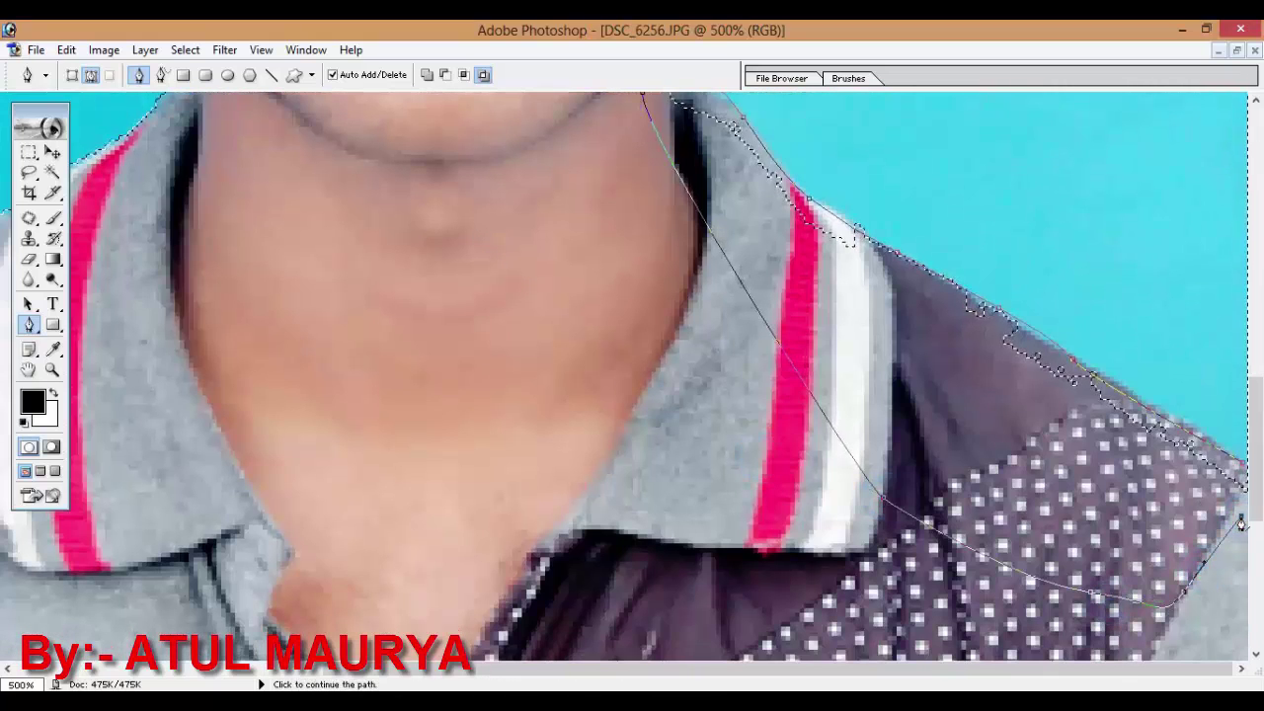
pyautogui.hotkey('ctrl', '-')
pyautogui.hotkey('ctrl', '-')
pyautogui.click(1182, 499)
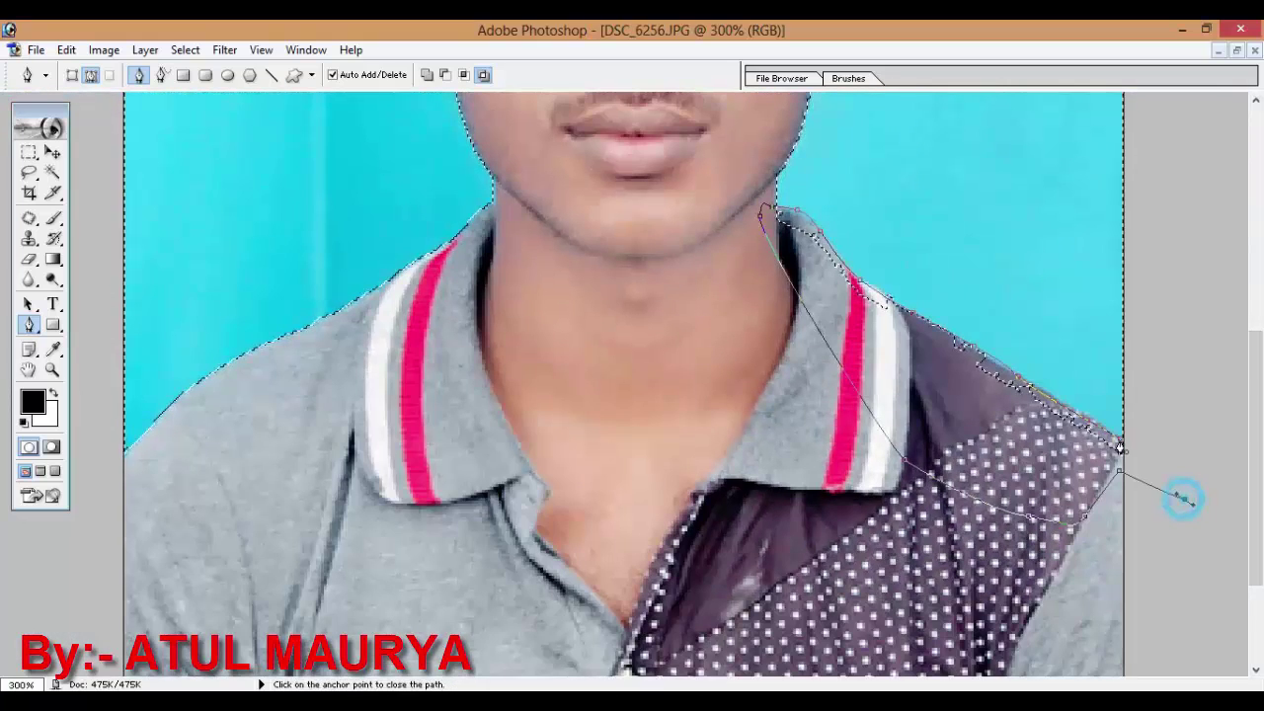
# Turn the shoulder path into a selection subtracted from the backdrop selection.
pyautogui.rightClick(898, 431)
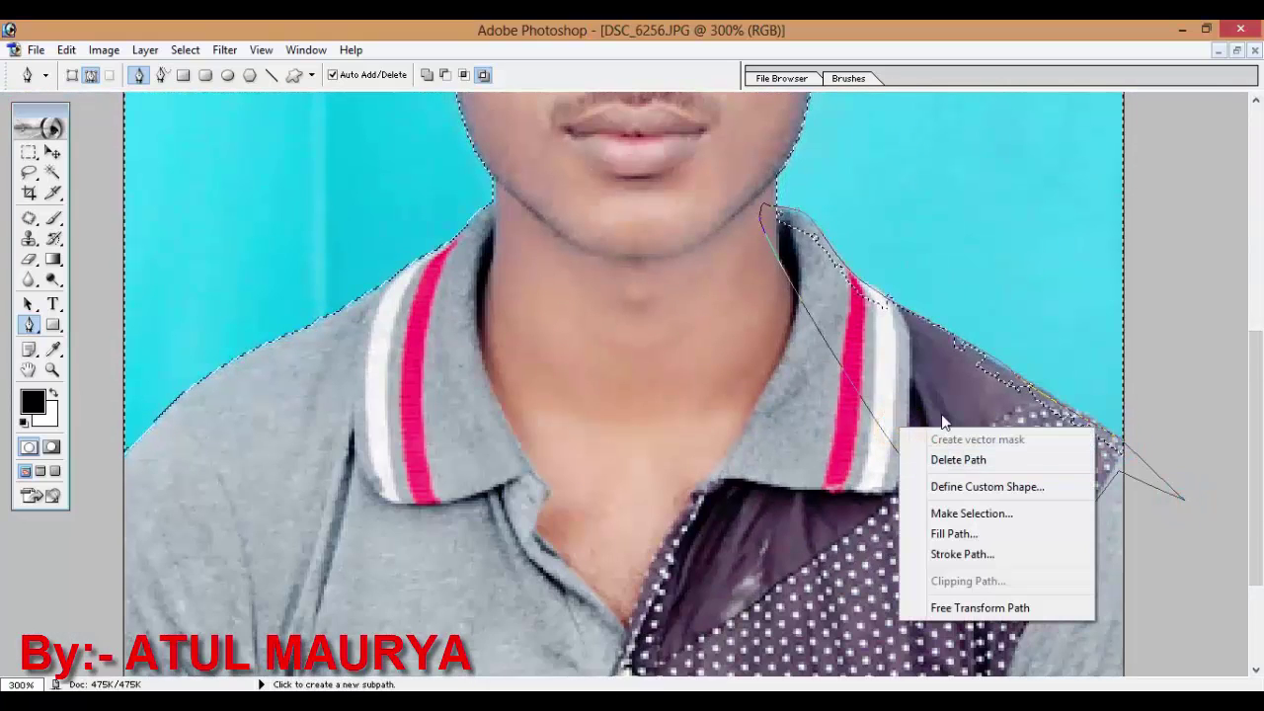
pyautogui.rightClick(893, 385)
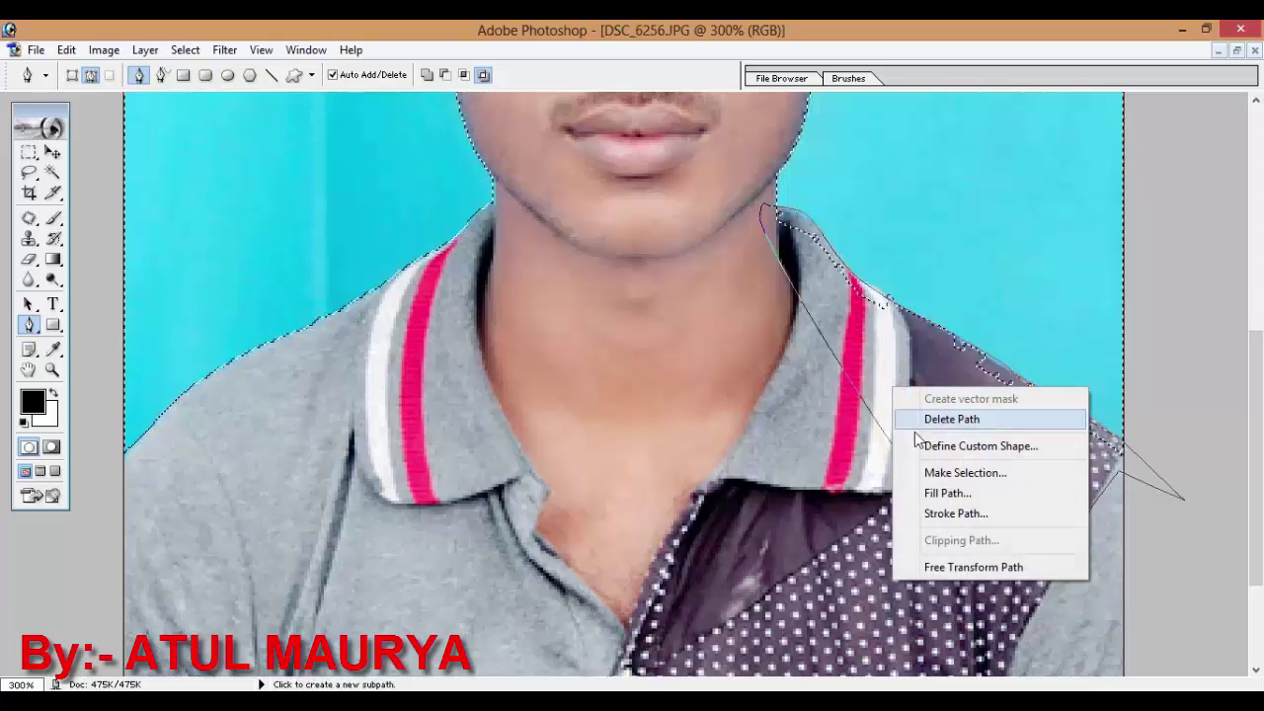
pyautogui.click(987, 473)
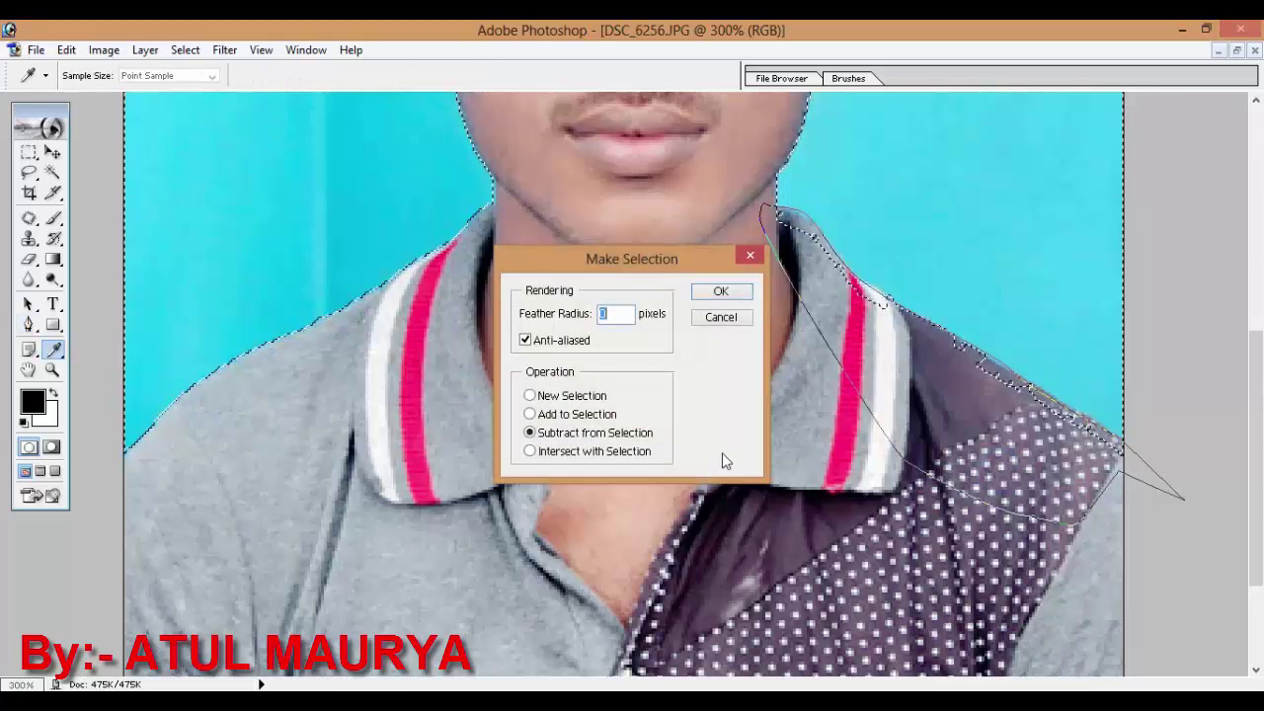
pyautogui.click(604, 305)
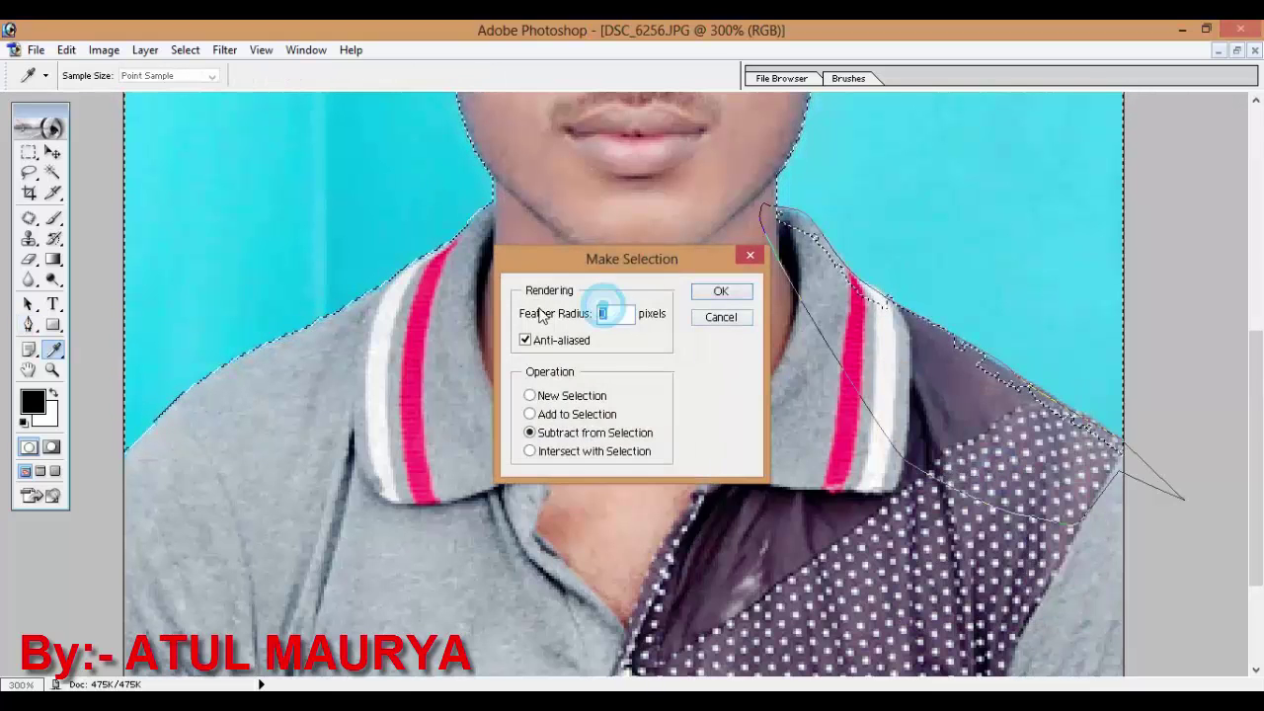
pyautogui.click(614, 307)
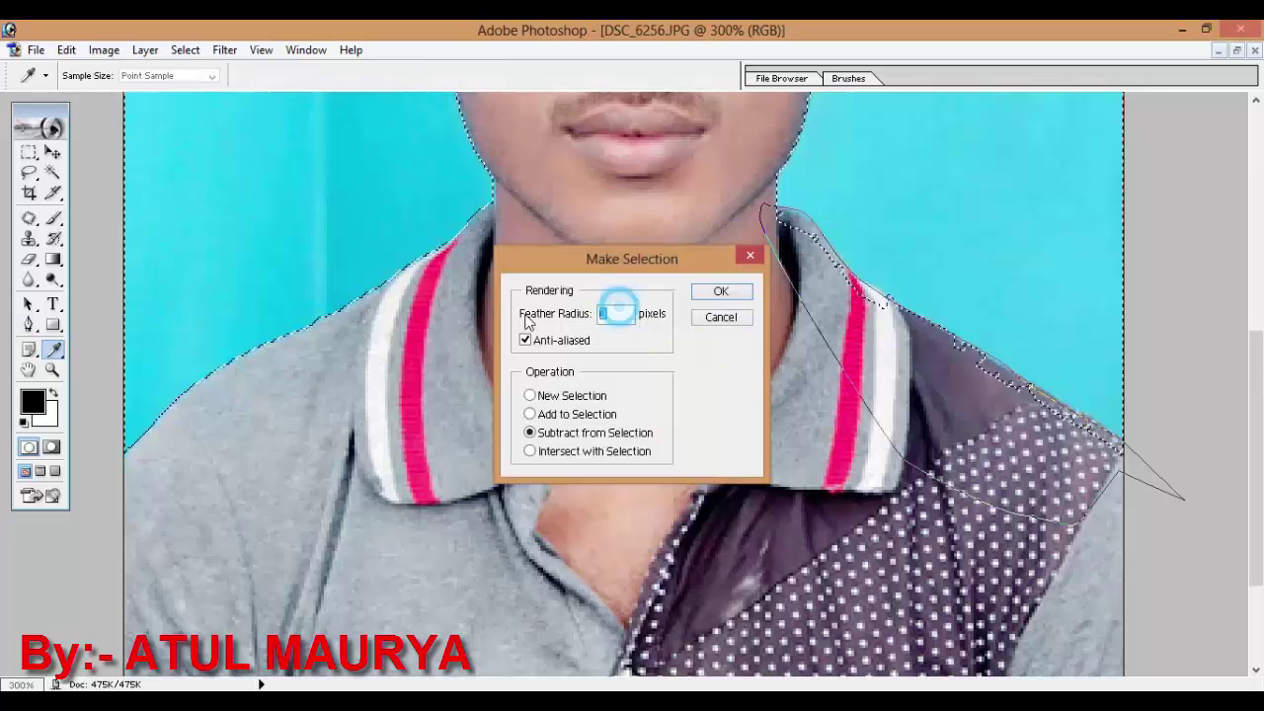
pyautogui.click(726, 293)
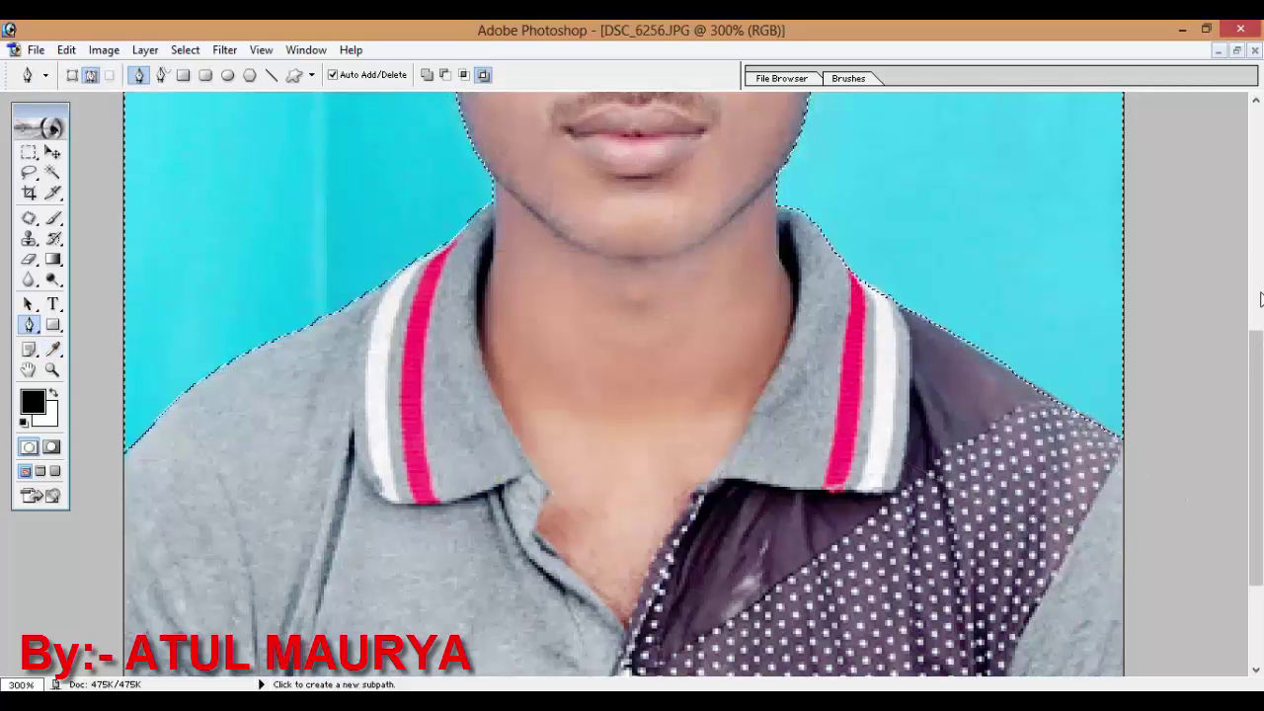
# Feather the backdrop selection by a 2-pixel radius using the Rectangular Marquee's context menu.
pyautogui.scroll(5, 705, 287)
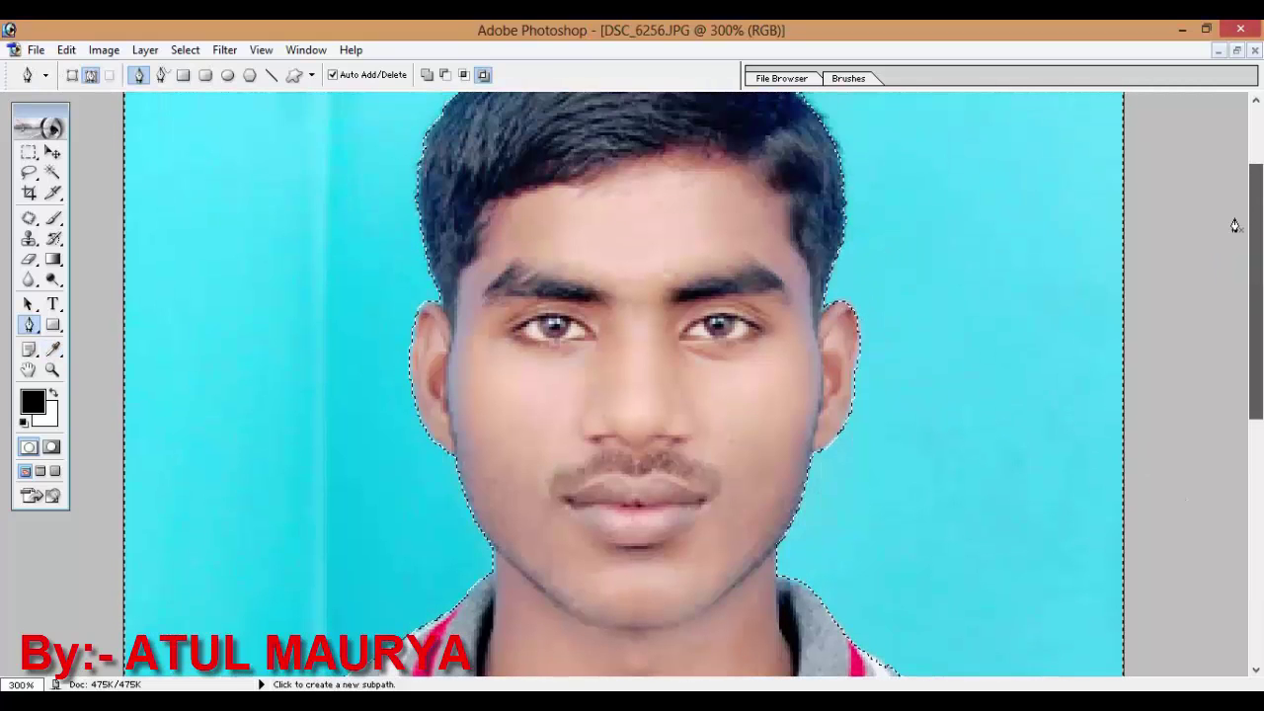
pyautogui.click(29, 152)
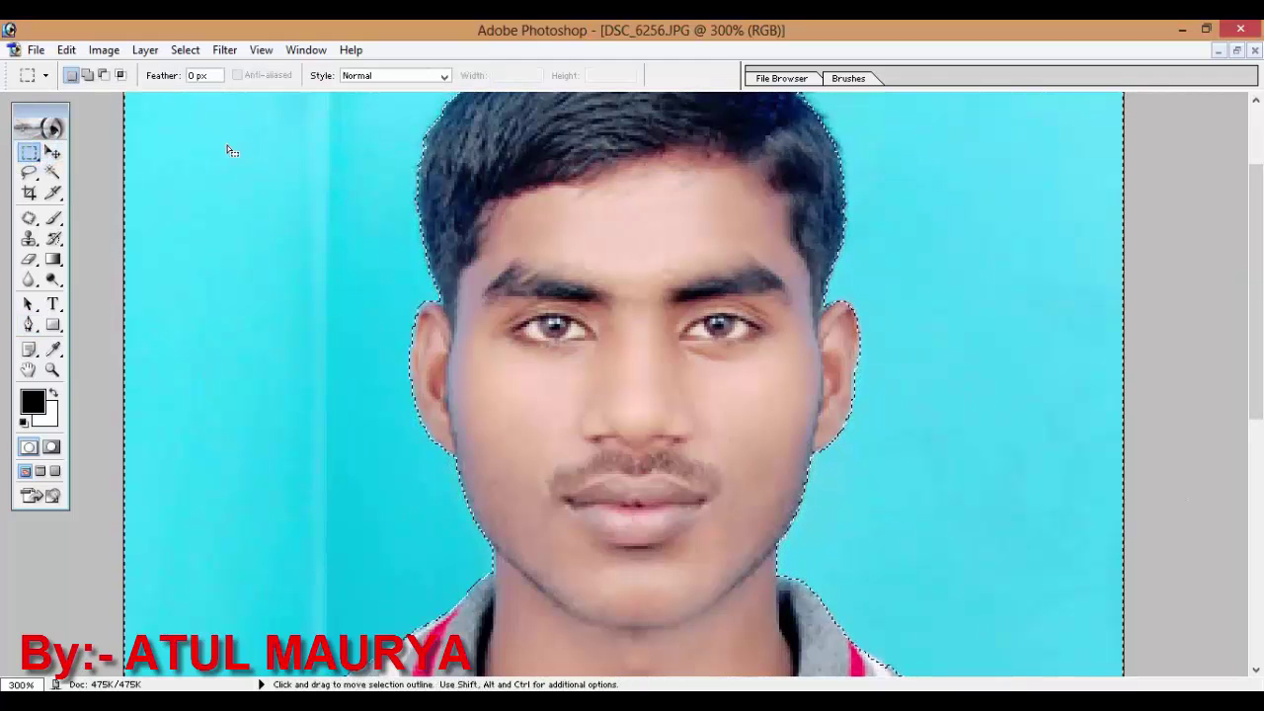
pyautogui.click(286, 168)
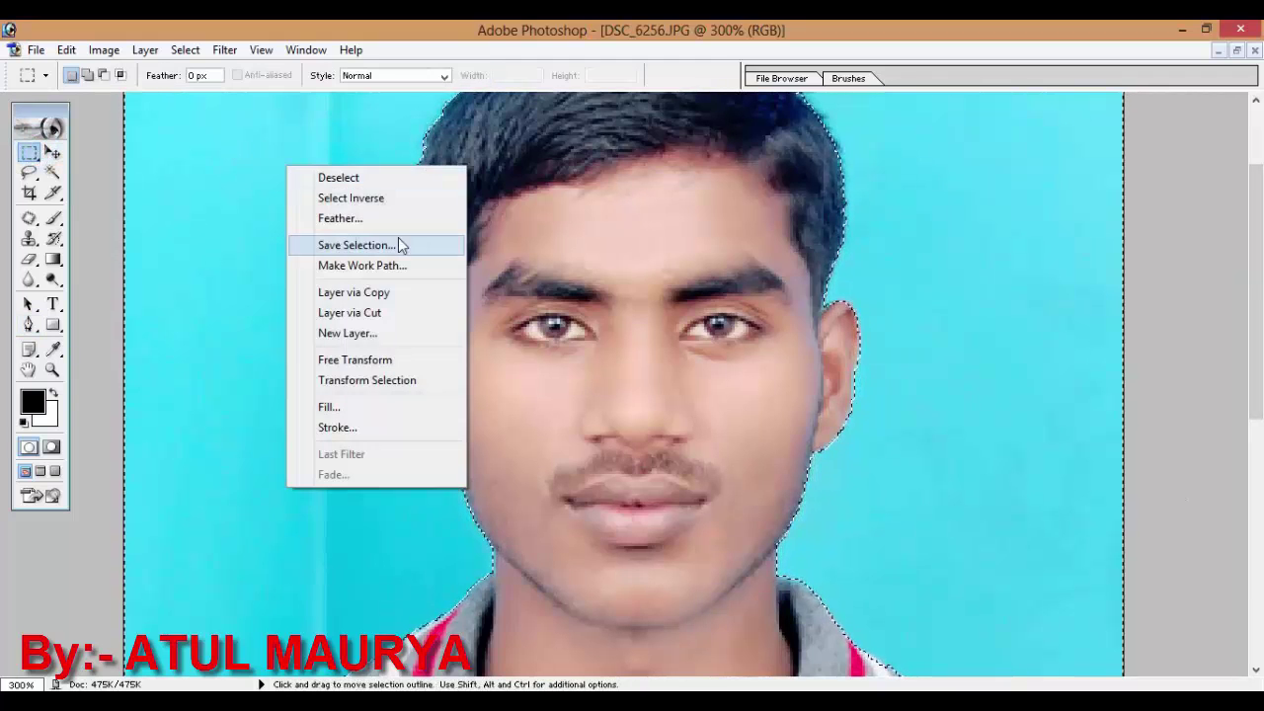
pyautogui.click(400, 216)
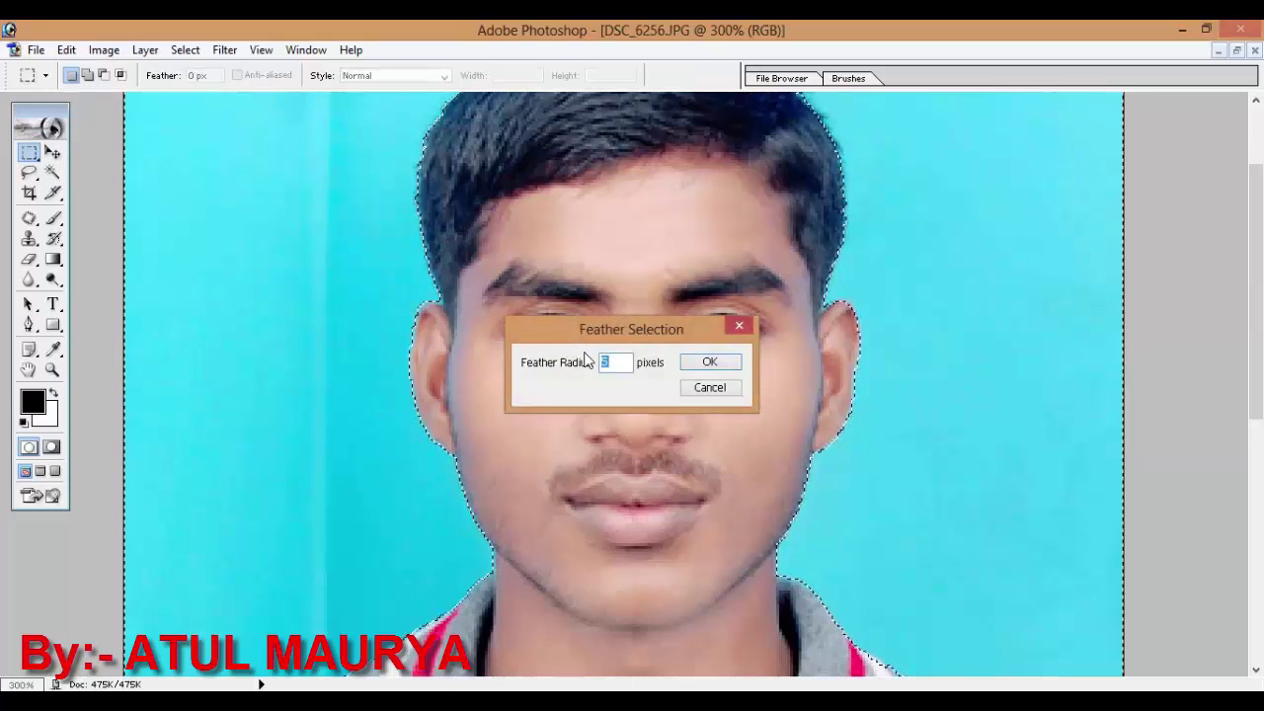
pyautogui.doubleClick(614, 362)
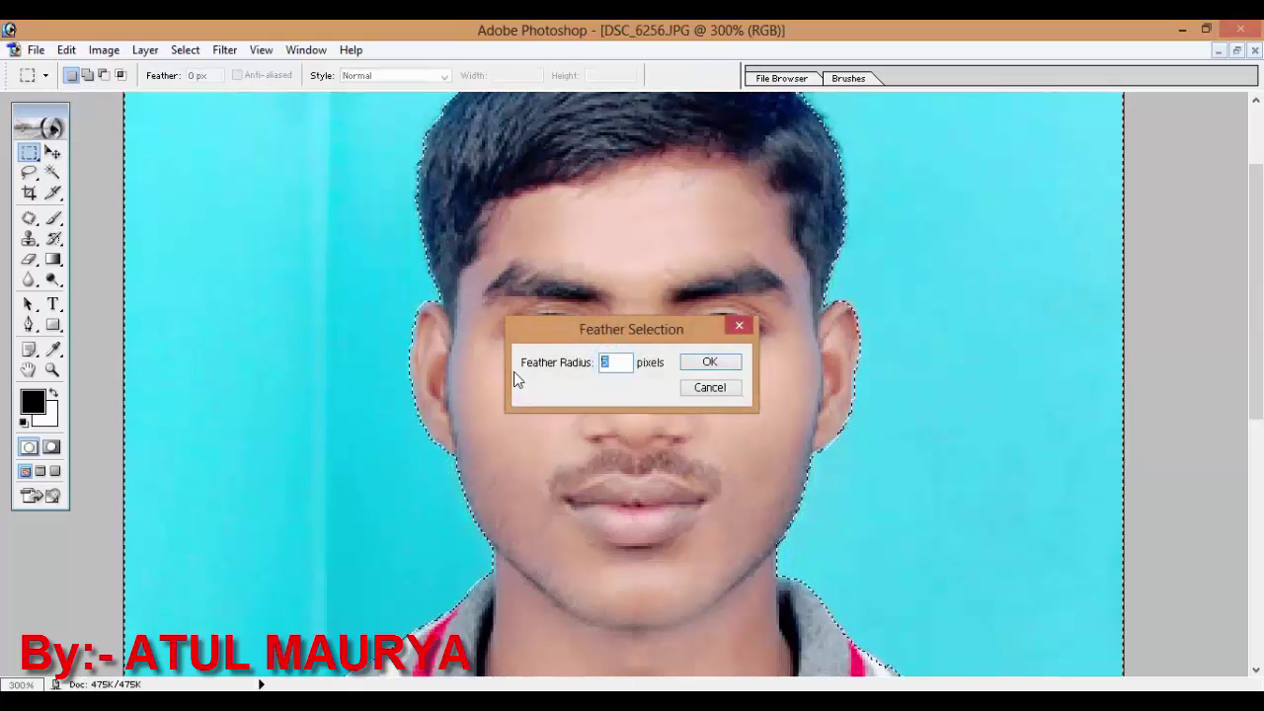
pyautogui.write('2')
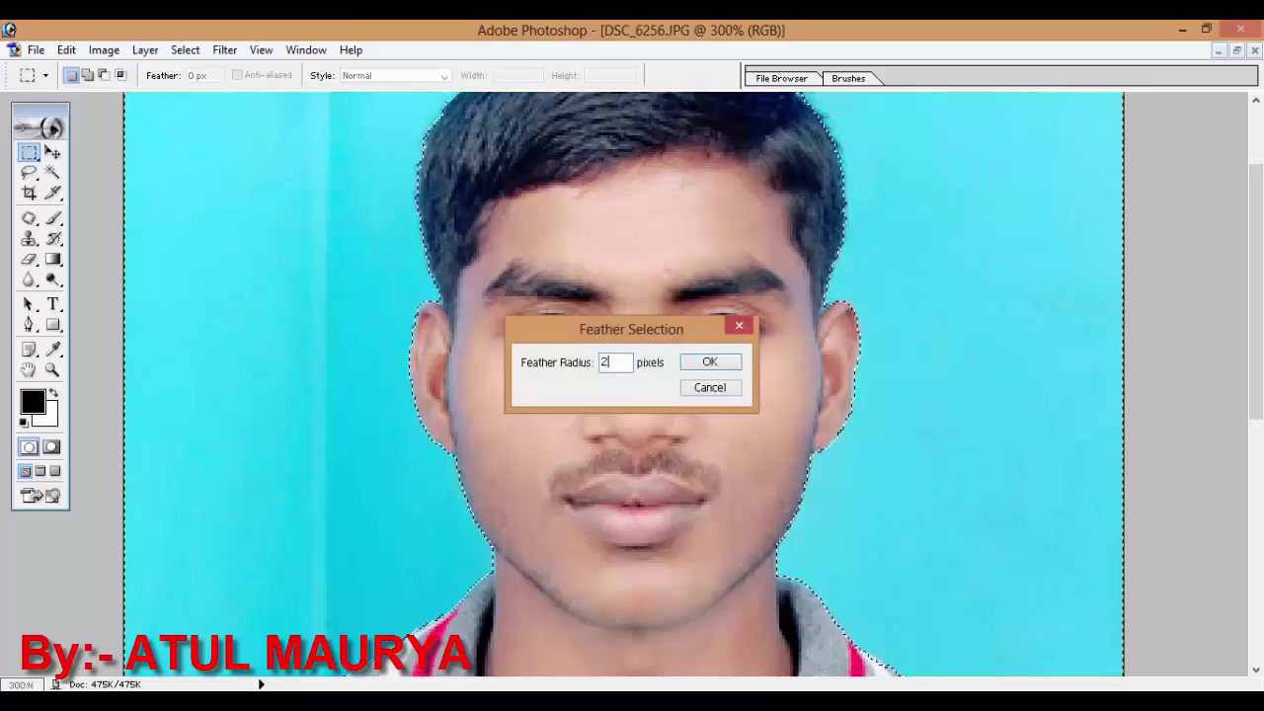
pyautogui.click(713, 359)
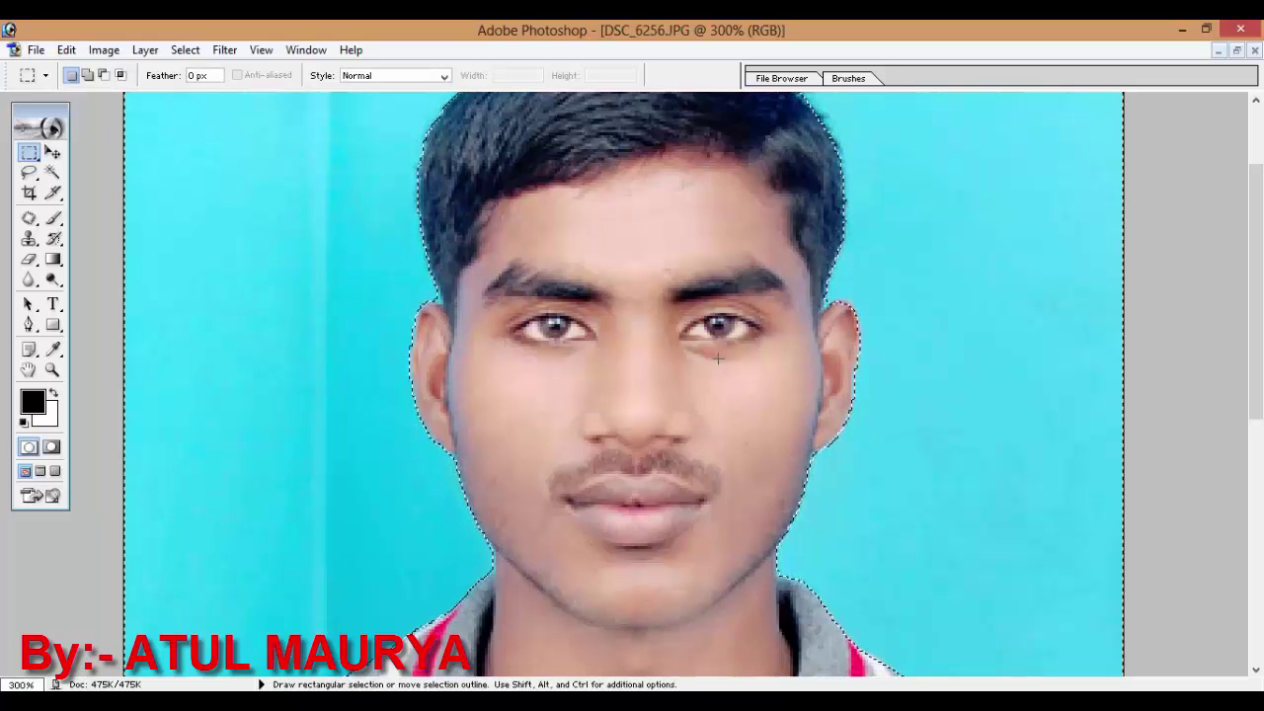
pyautogui.moveTo(1255, 364)
pyautogui.mouseDown()
pyautogui.moveTo(1260, 441)
pyautogui.moveTo(1233, 217)
pyautogui.mouseUp()
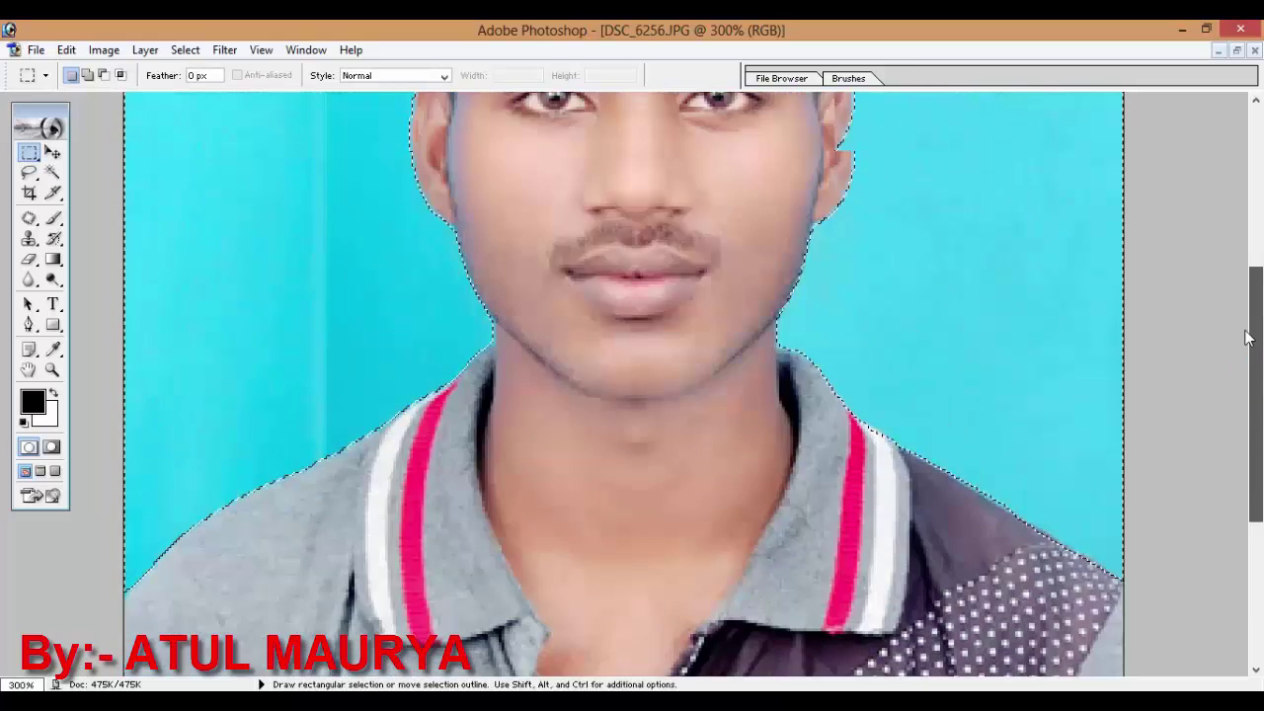
# Trial-fill the selected backdrop with white twice, undoing each fill to keep the original cyan.
pyautogui.click(47, 418)
pyautogui.click(921, 488)
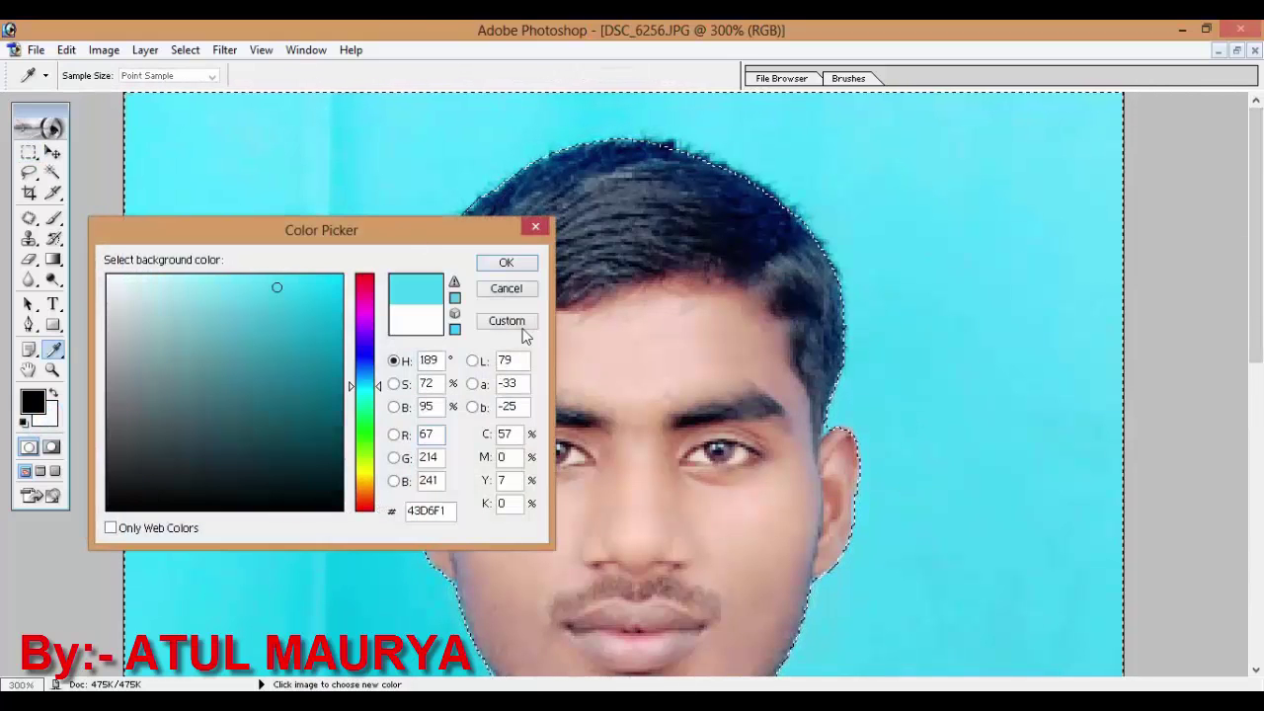
pyautogui.click(499, 295)
pyautogui.press('m')
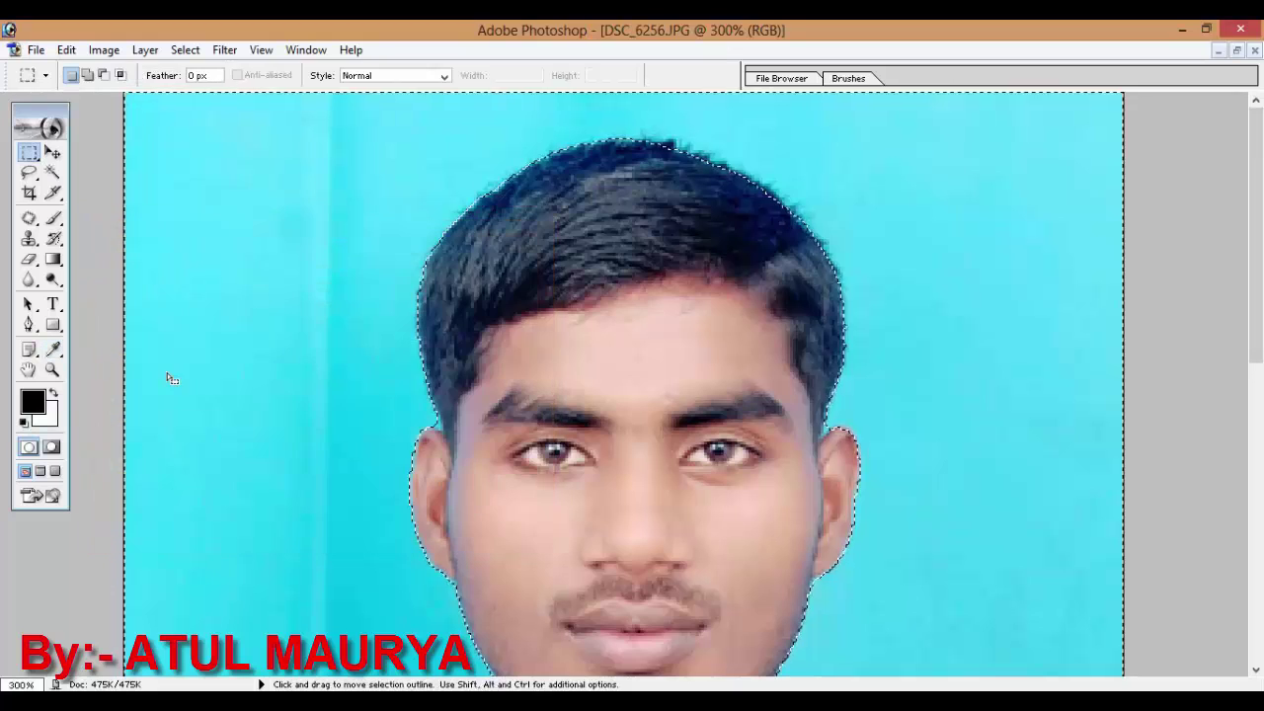
pyautogui.press('Delete')
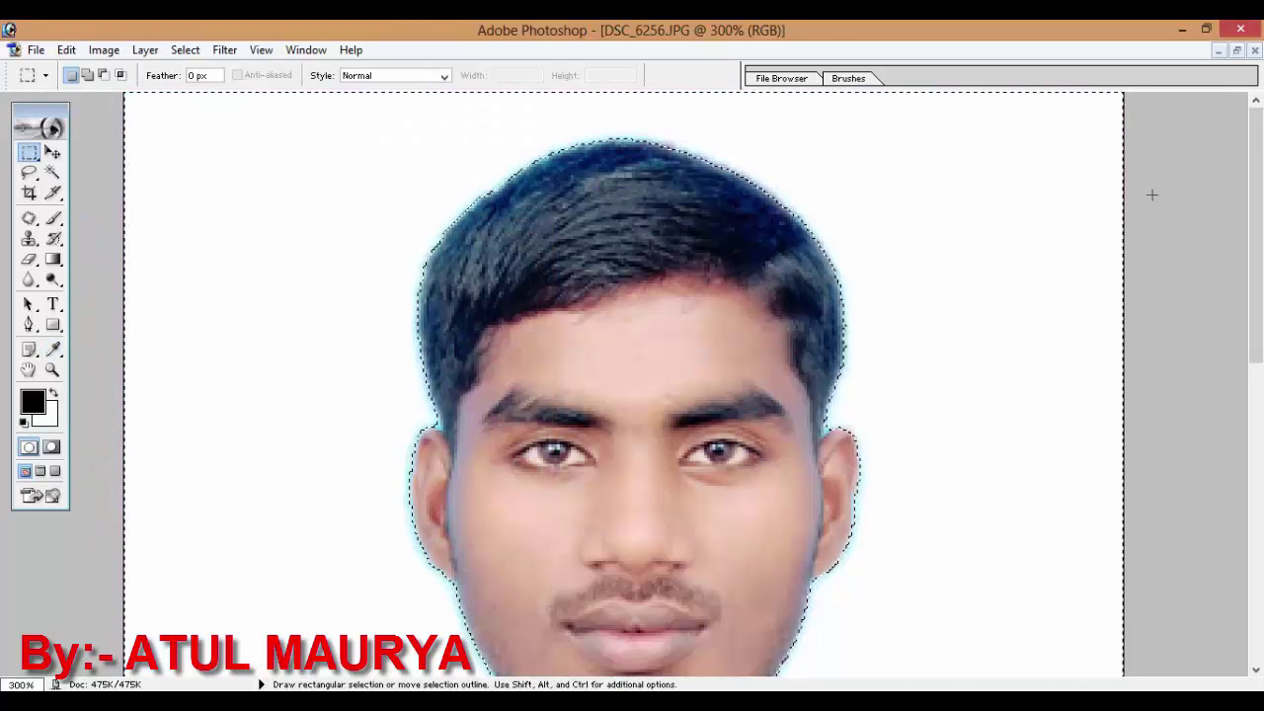
pyautogui.moveTo(1256, 248)
pyautogui.mouseDown()
pyautogui.moveTo(1262, 593)
pyautogui.moveTo(1258, 267)
pyautogui.mouseUp()
pyautogui.hotkey('ctrl', 'z')
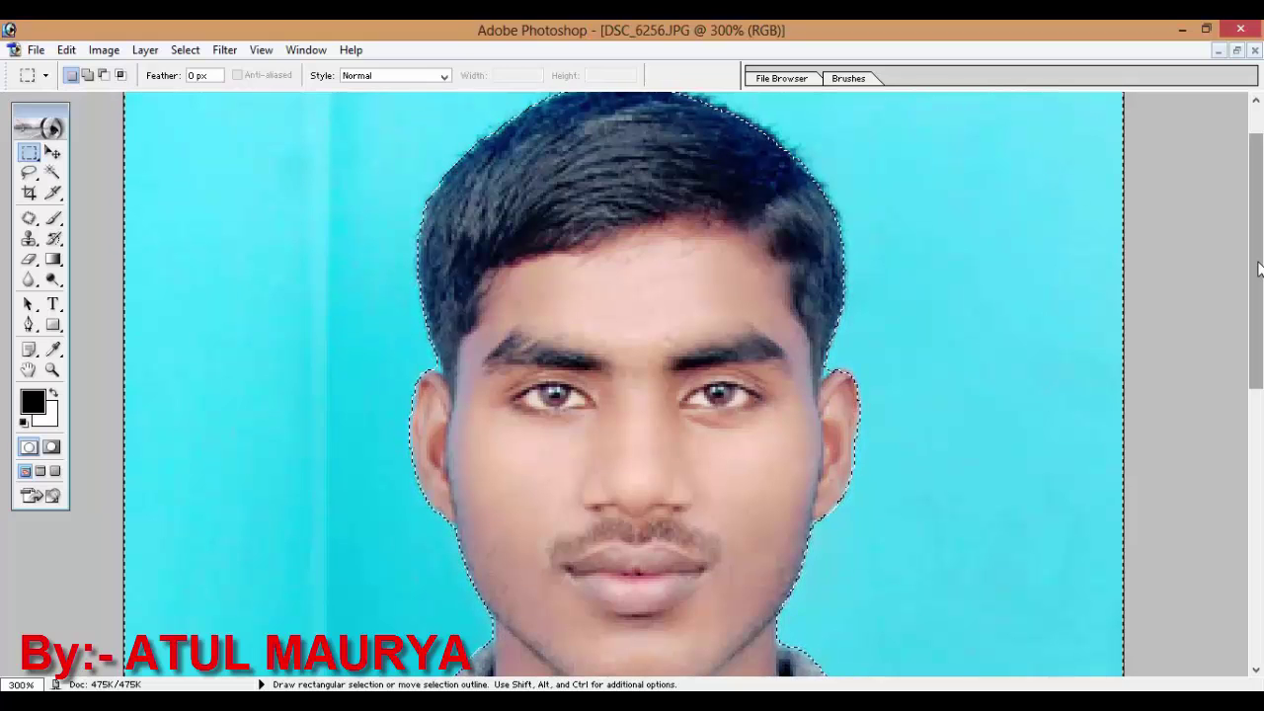
pyautogui.moveTo(1257, 268); pyautogui.dragTo(1257, 229)
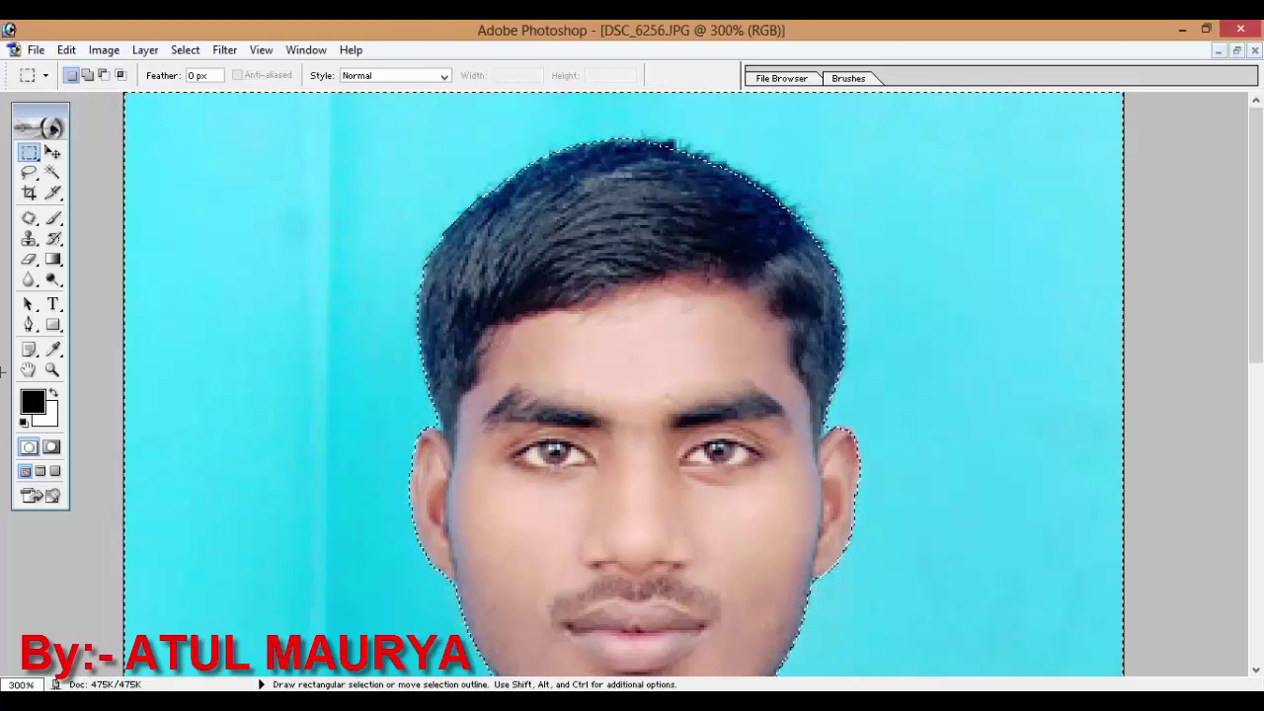
pyautogui.press('Delete')
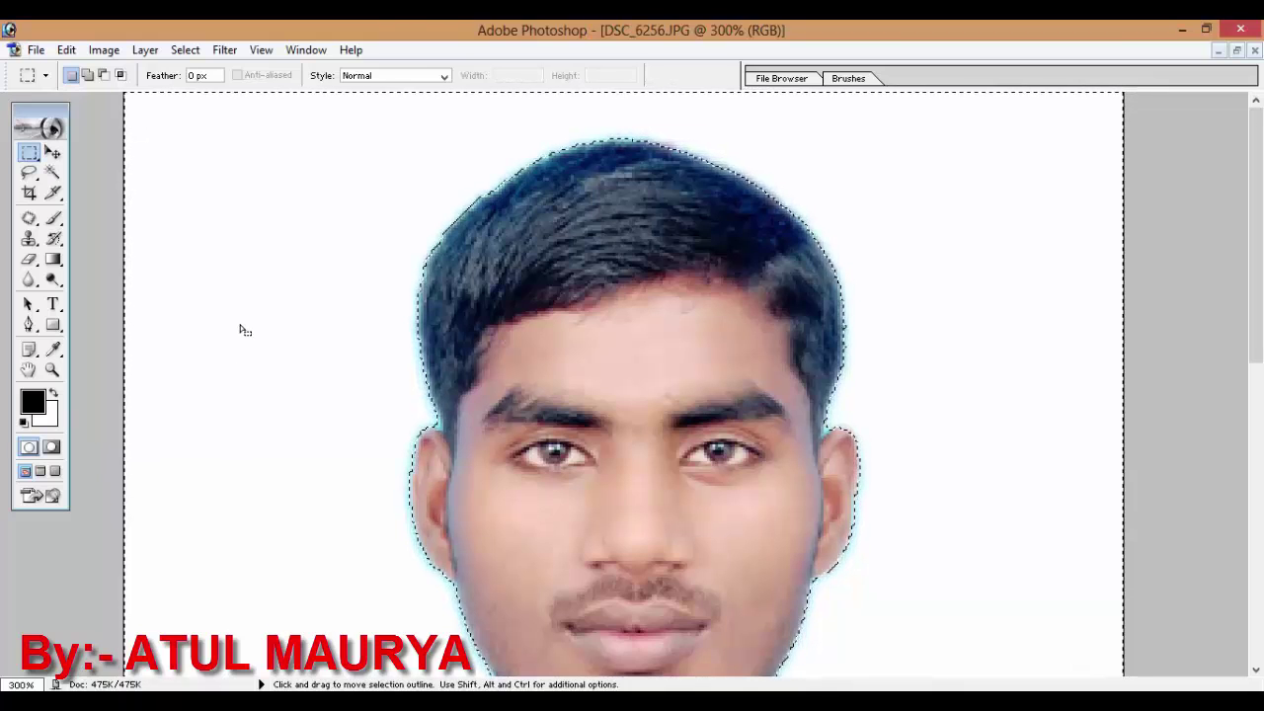
pyautogui.hotkey('ctrl', 'z')
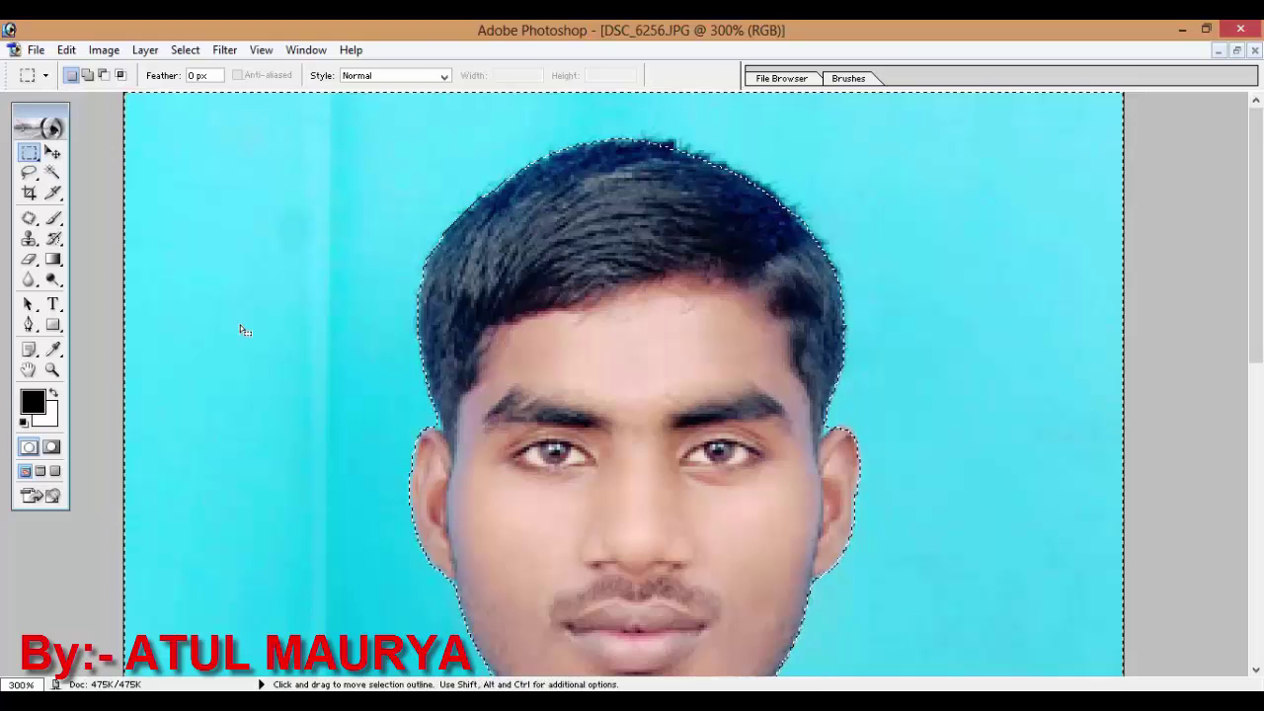
# Sample the photo's cyan backdrop as the background colour and darken it to 36B4CE.
pyautogui.click(33, 402)
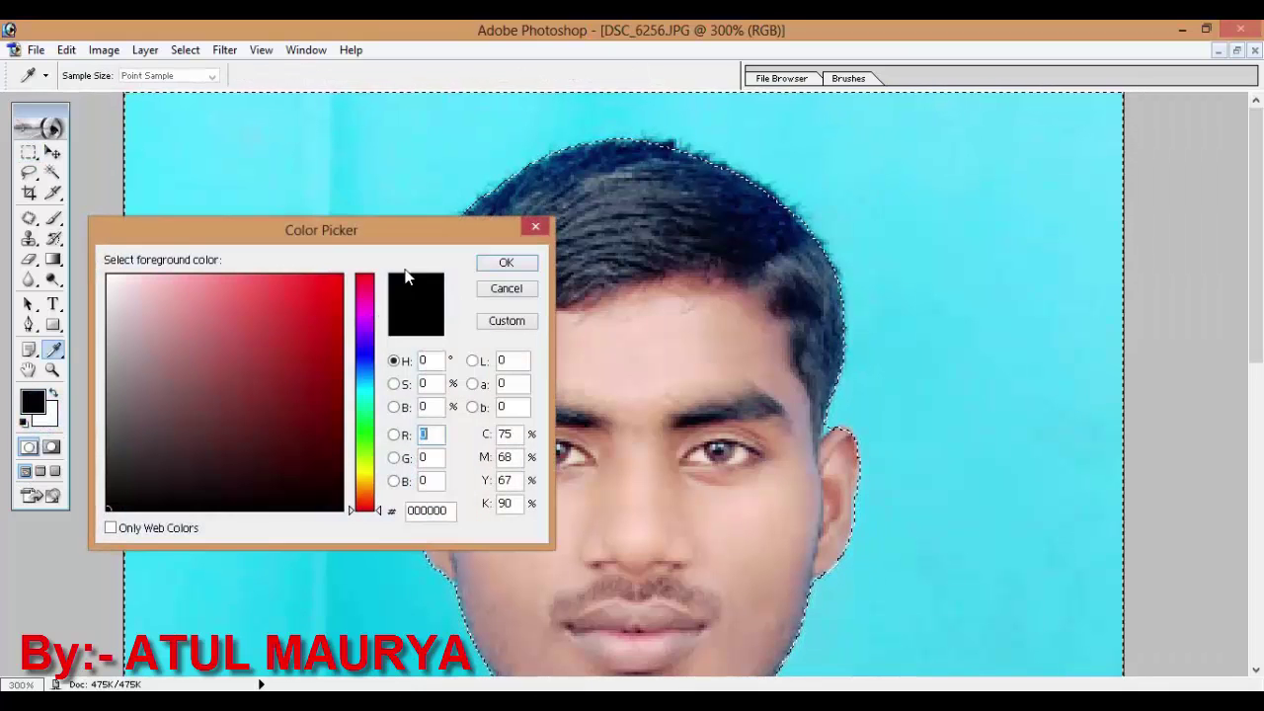
pyautogui.click(511, 290)
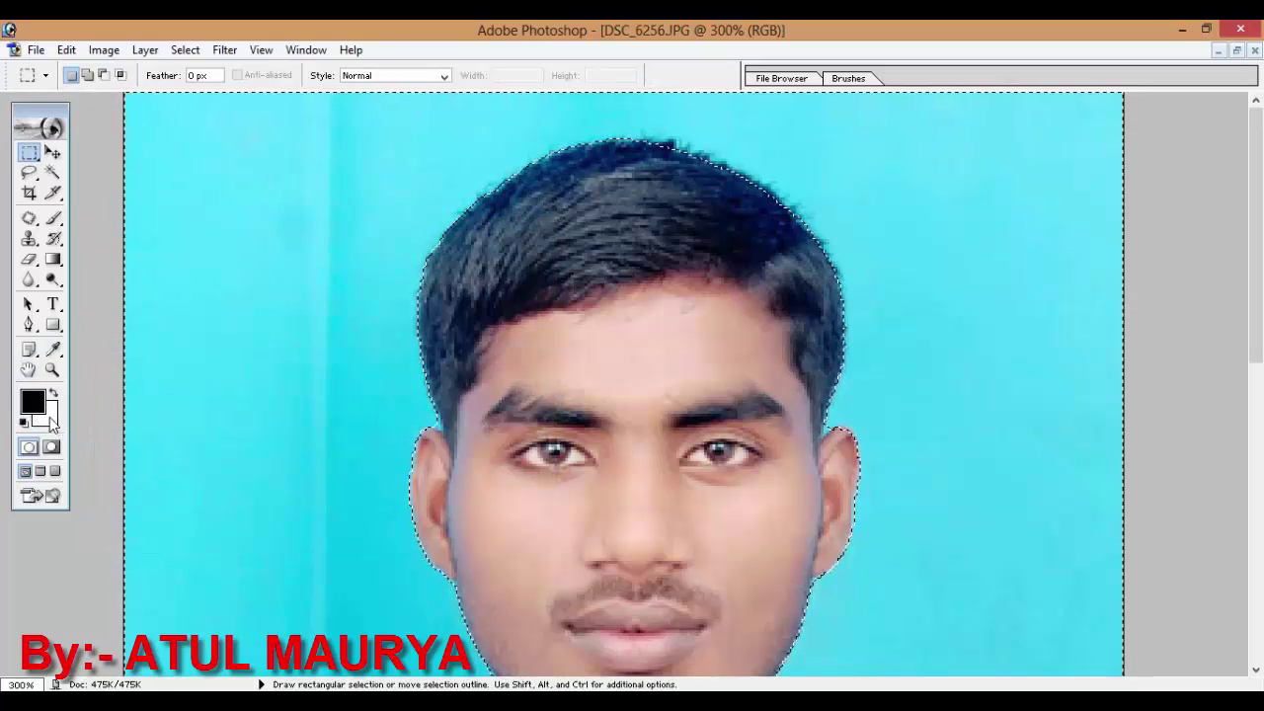
pyautogui.click(53, 420)
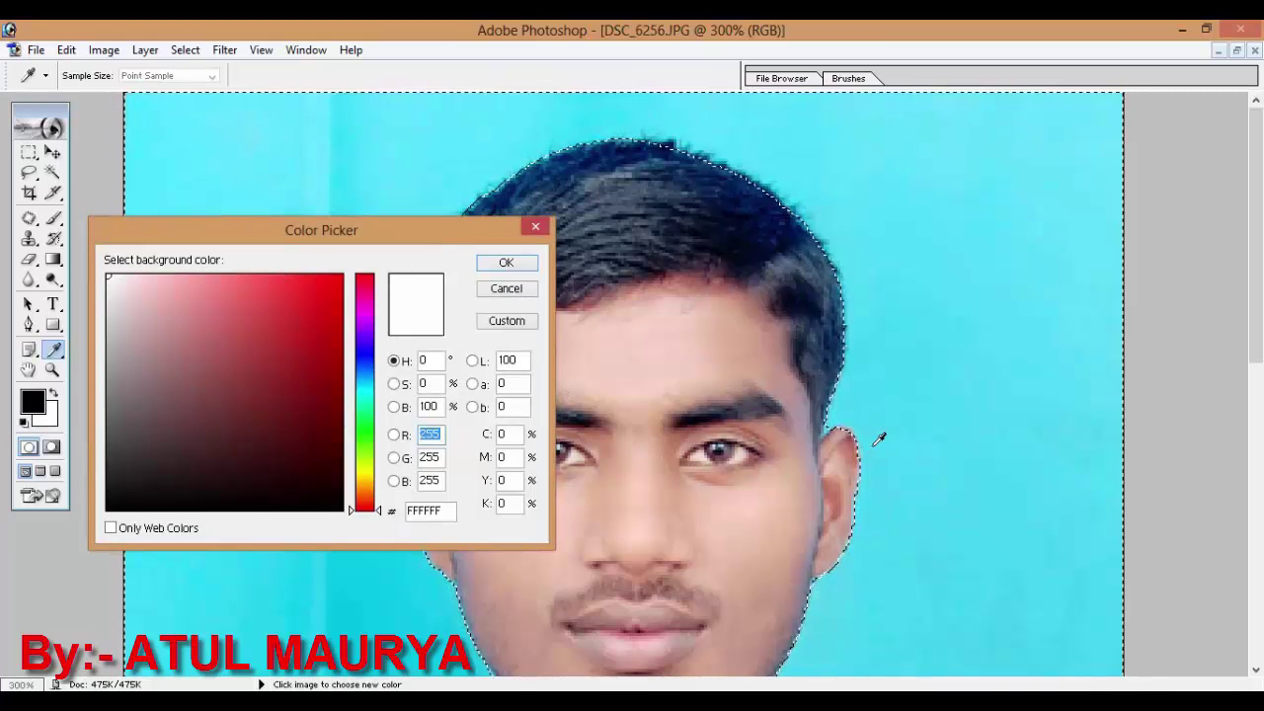
pyautogui.click(855, 285)
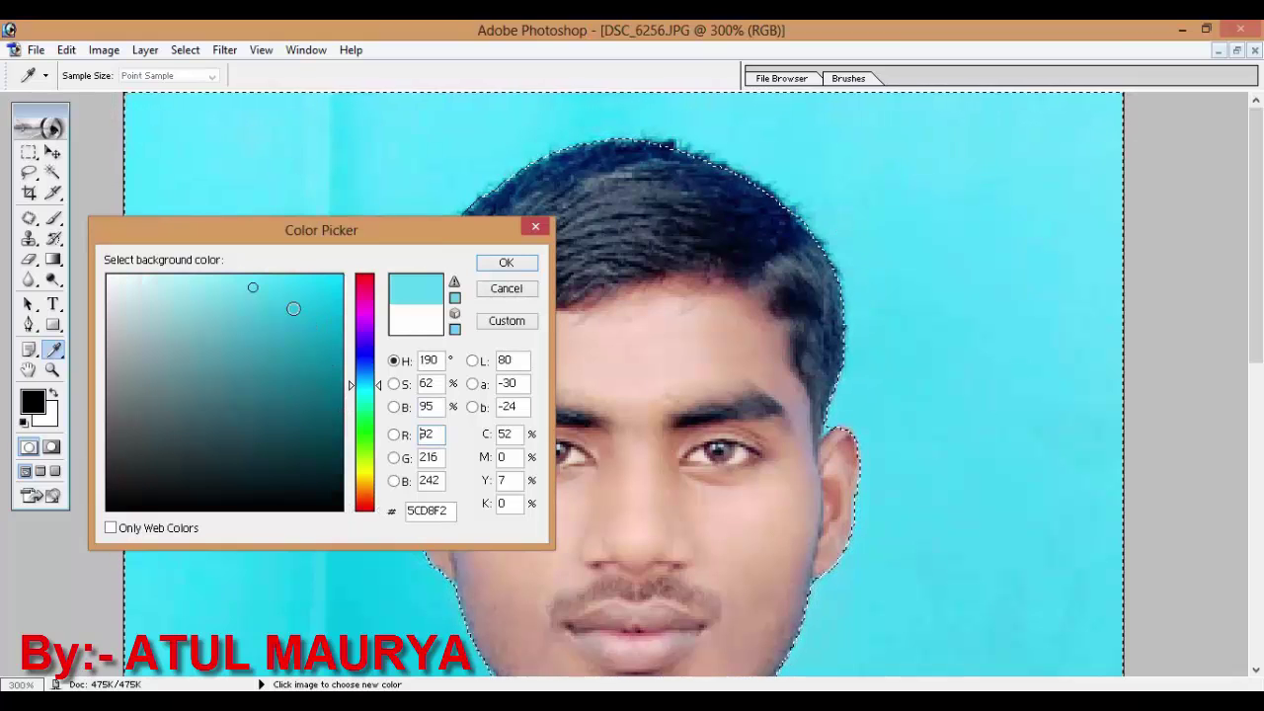
pyautogui.moveTo(294, 308)
pyautogui.mouseDown()
pyautogui.moveTo(263, 297)
pyautogui.moveTo(285, 284)
pyautogui.moveTo(281, 320)
pyautogui.mouseUp()
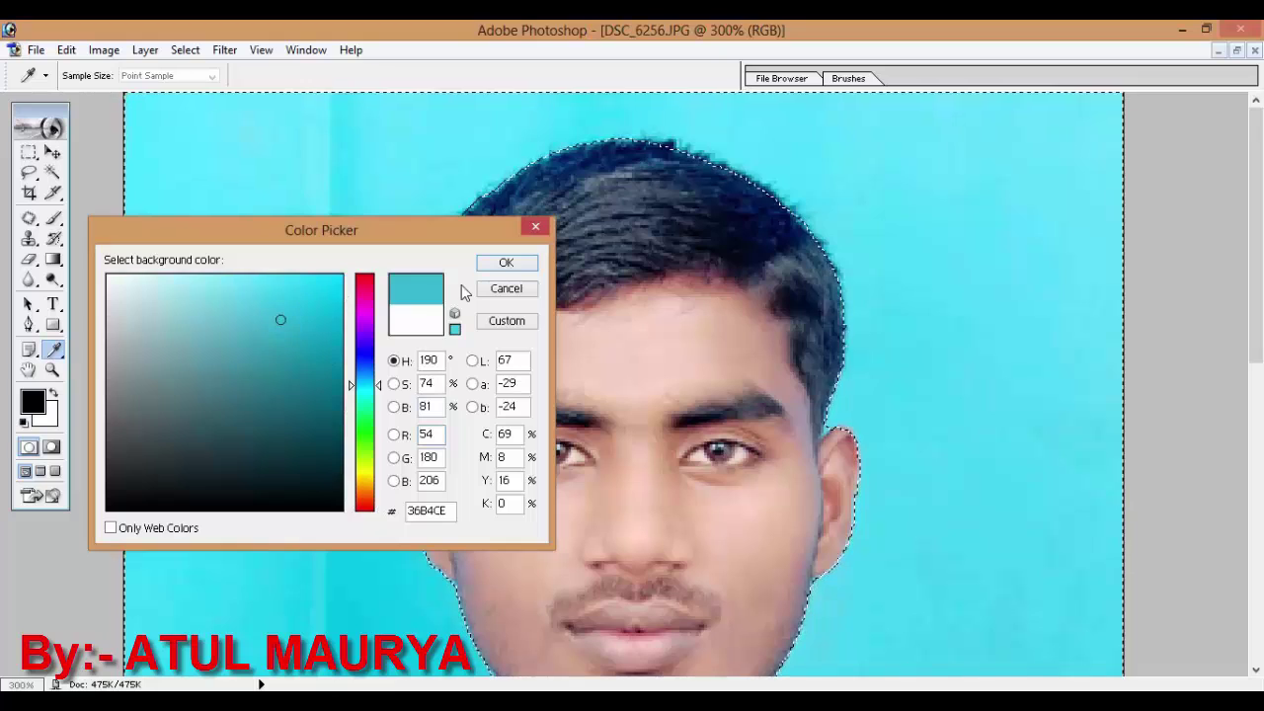
pyautogui.click(506, 261)
pyautogui.click(29, 152)
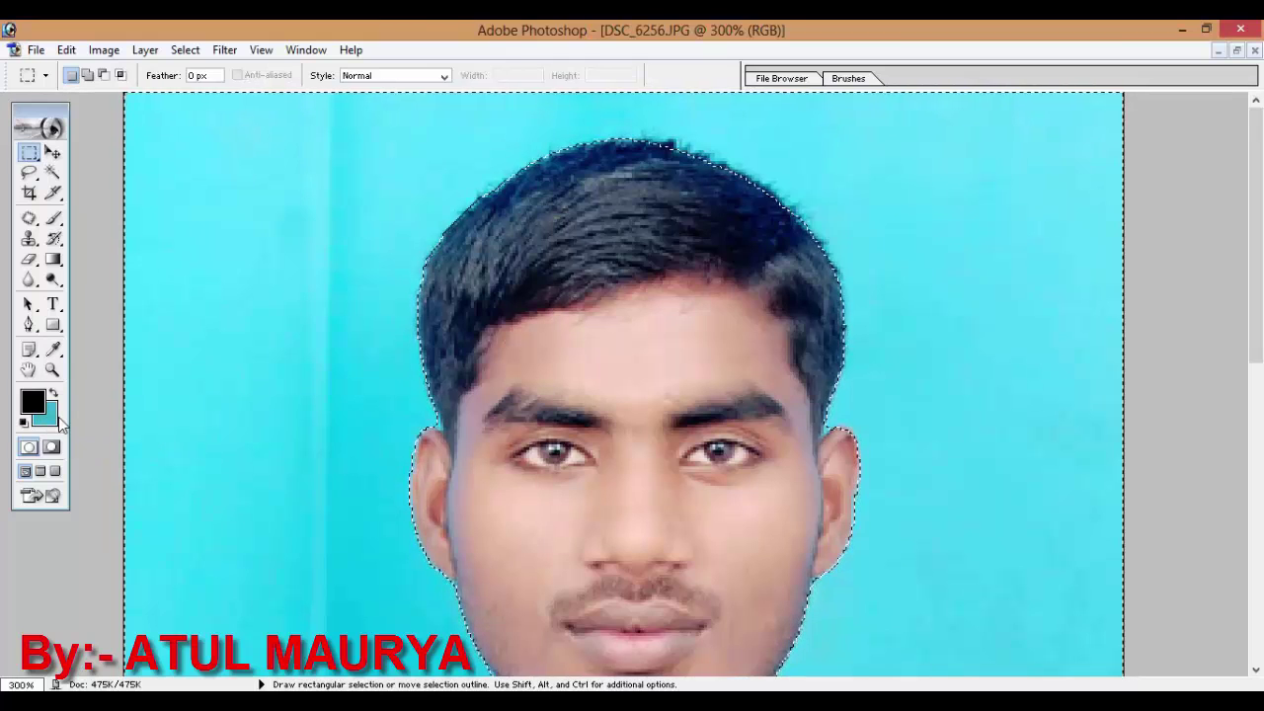
# Fill the backdrop with the darker cyan, then crop to 1.2 × 1.5 in at 300 ppi.
pyautogui.press('Delete')
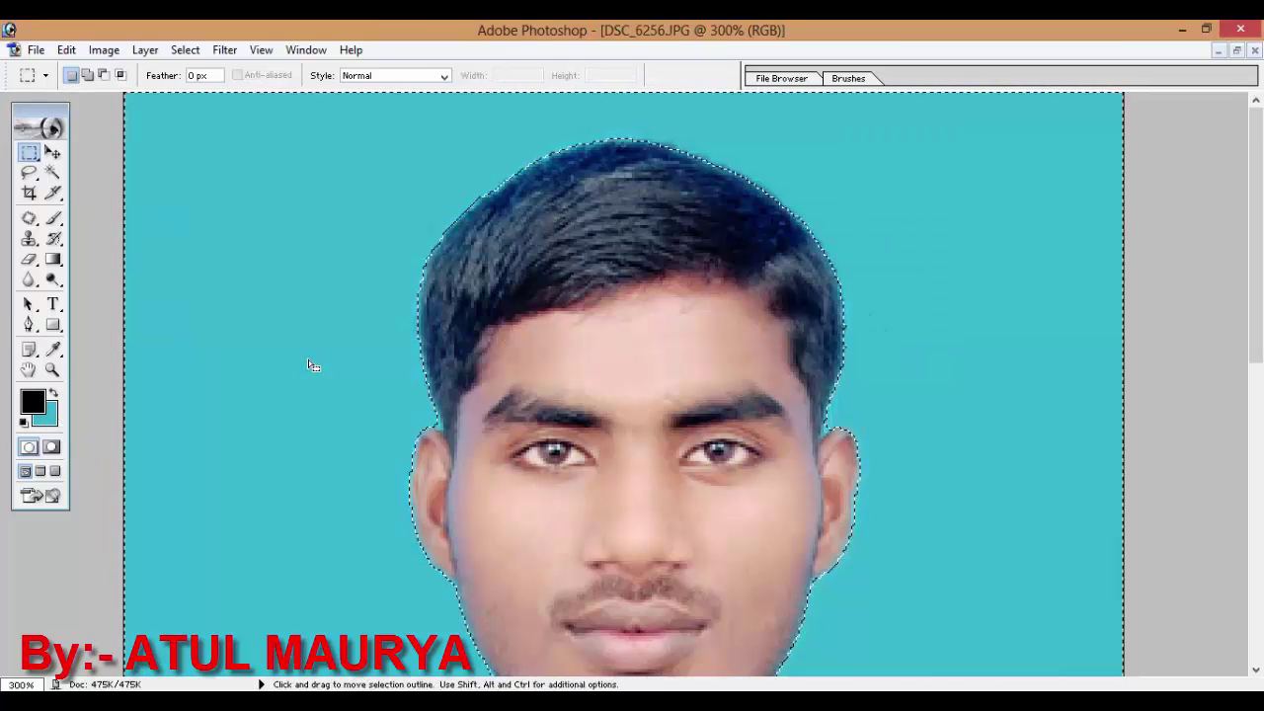
pyautogui.click(30, 198)
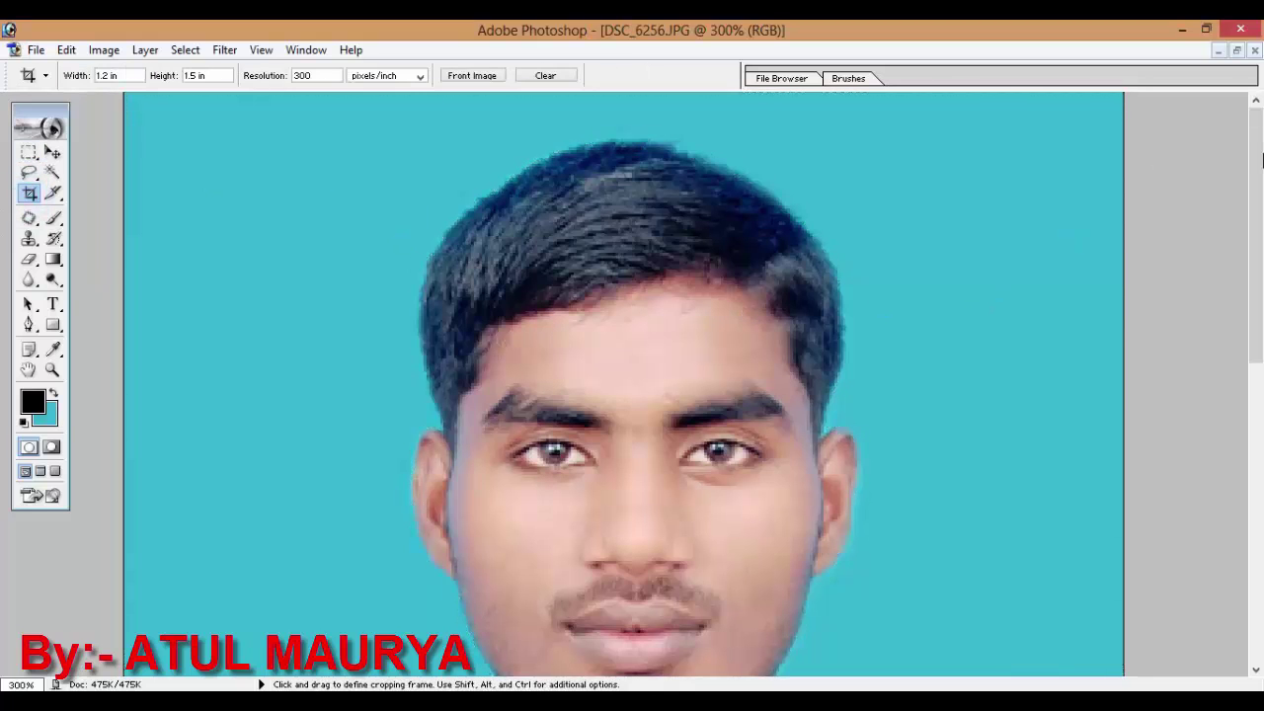
pyautogui.moveTo(1263, 158); pyautogui.dragTo(1250, 267)
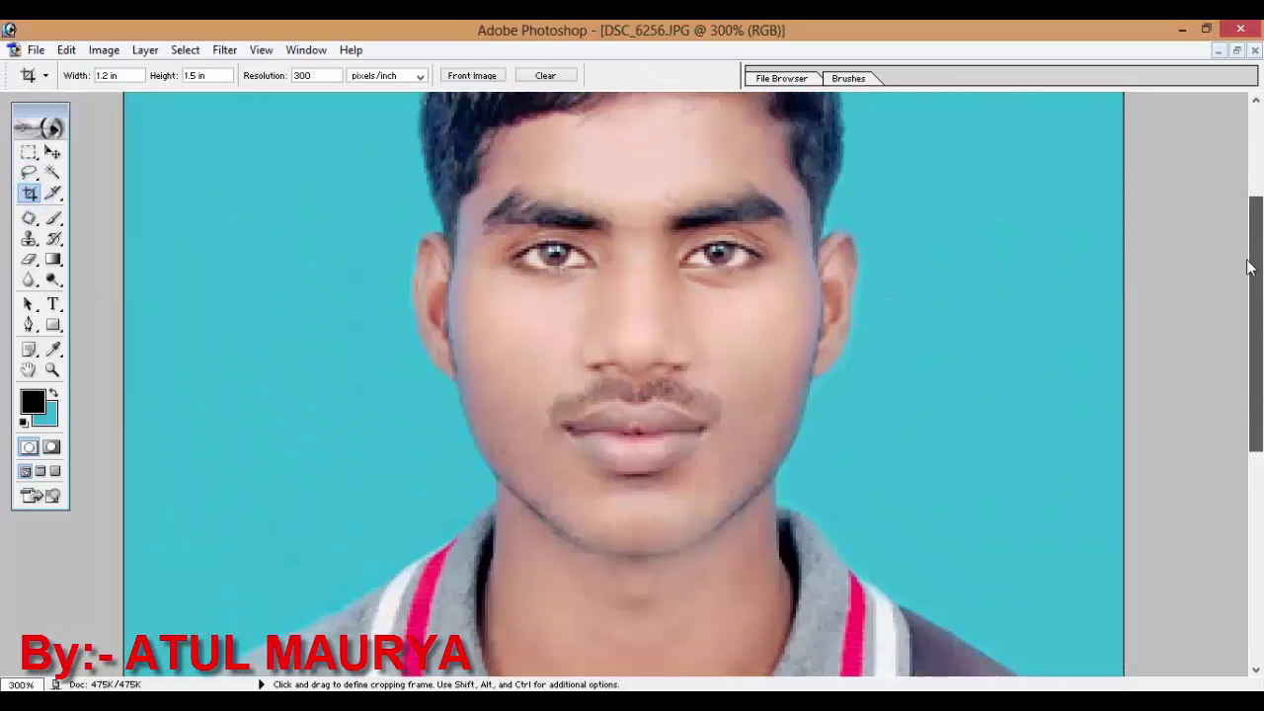
pyautogui.hotkey('ctrl', '-')
pyautogui.hotkey('ctrl', '-')
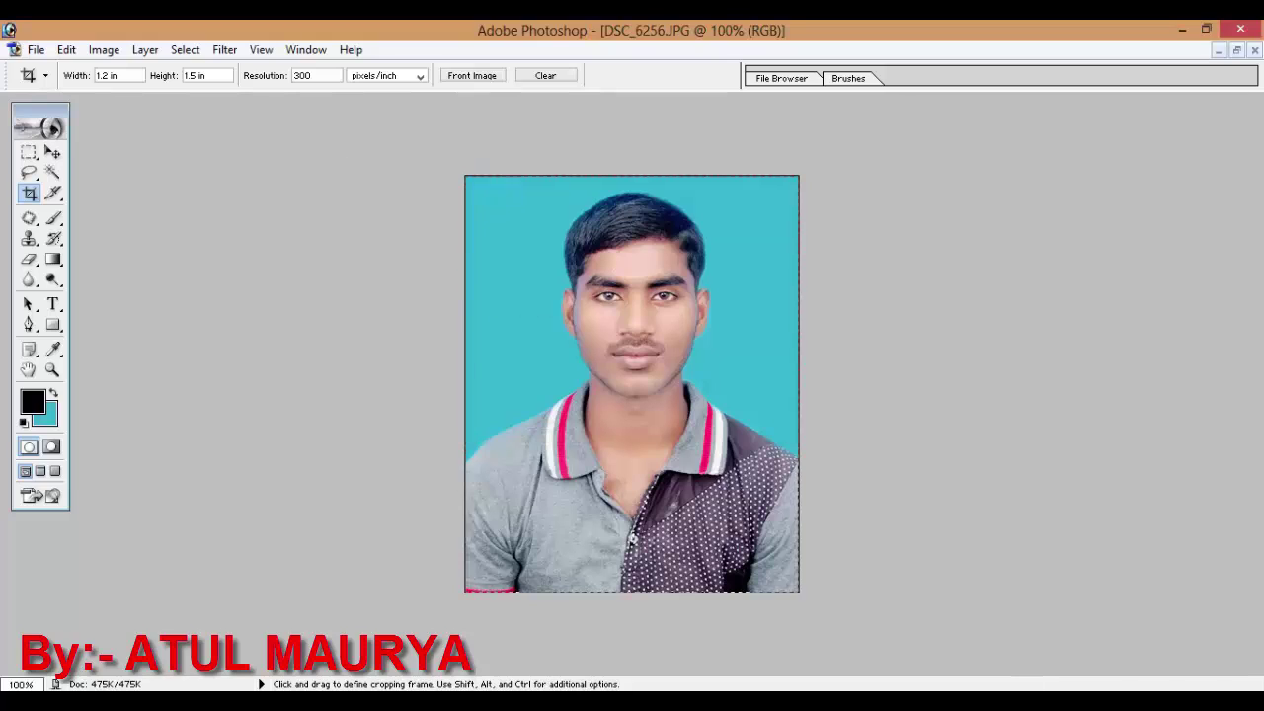
pyautogui.click(728, 76)
# Select the whole photo and set a 5 px width in the Stroke dialog.
pyautogui.click(67, 55)
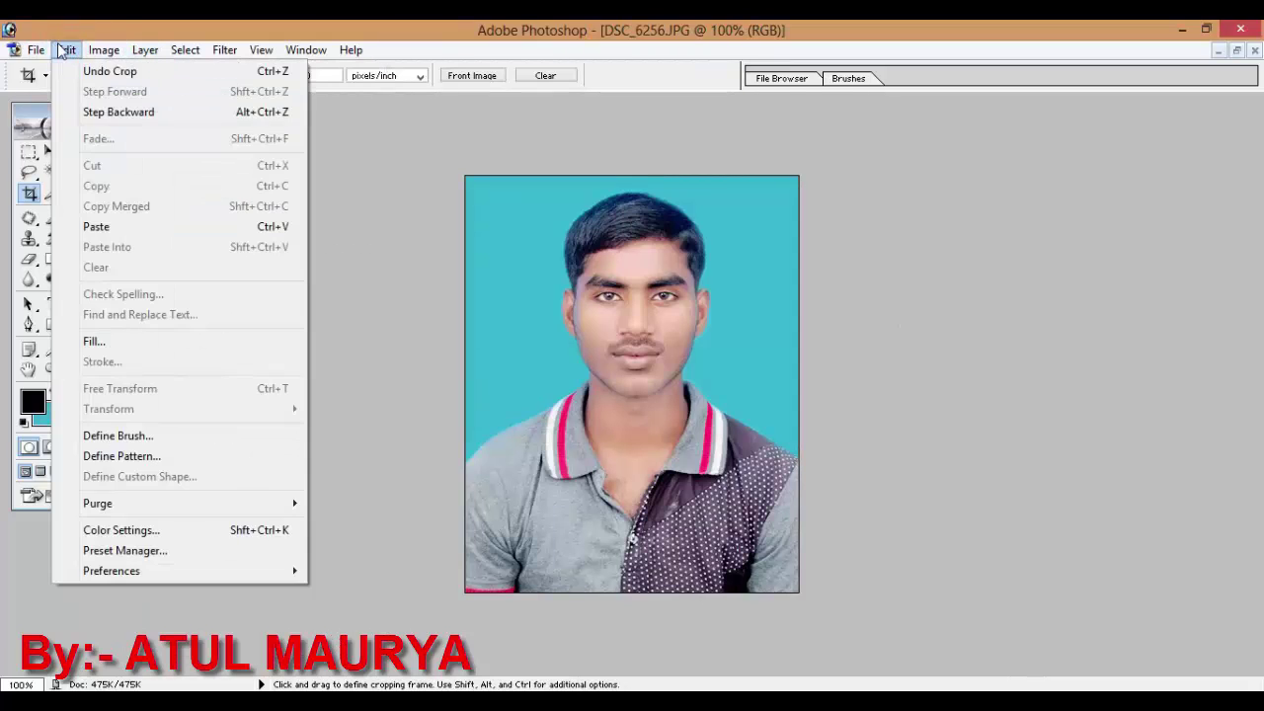
pyautogui.click(386, 153)
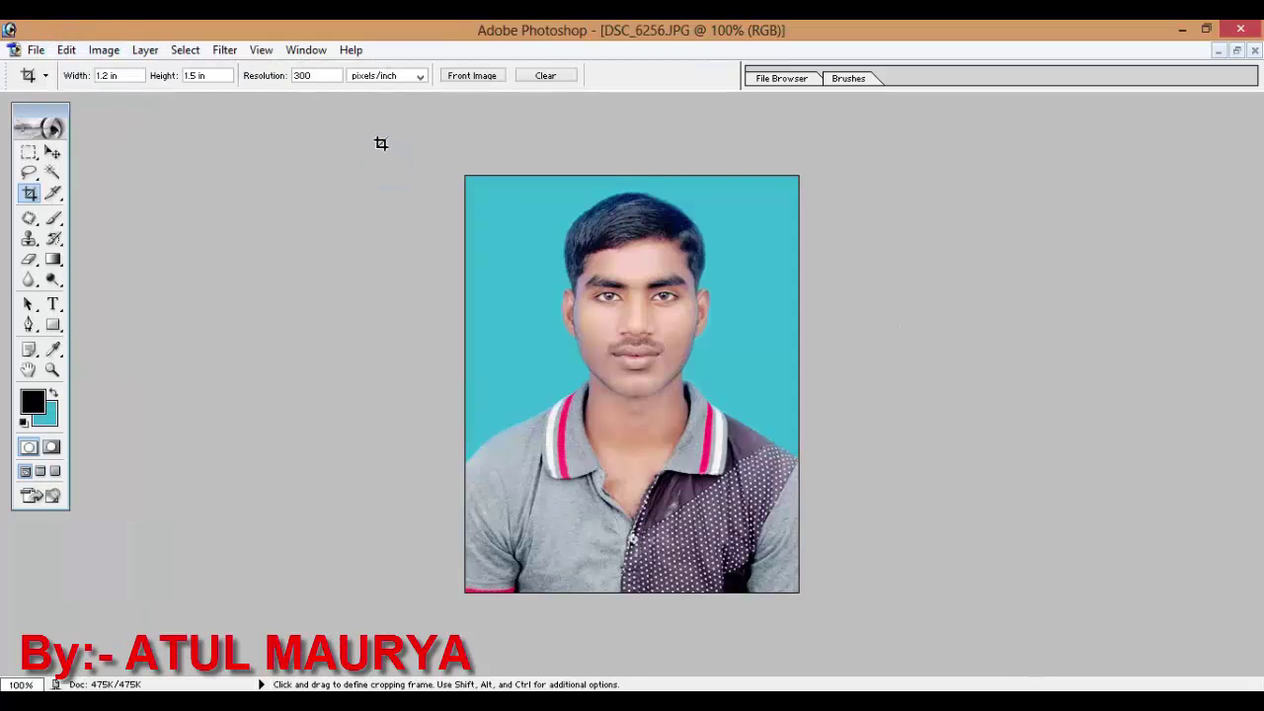
pyautogui.hotkey('ctrl', 'a')
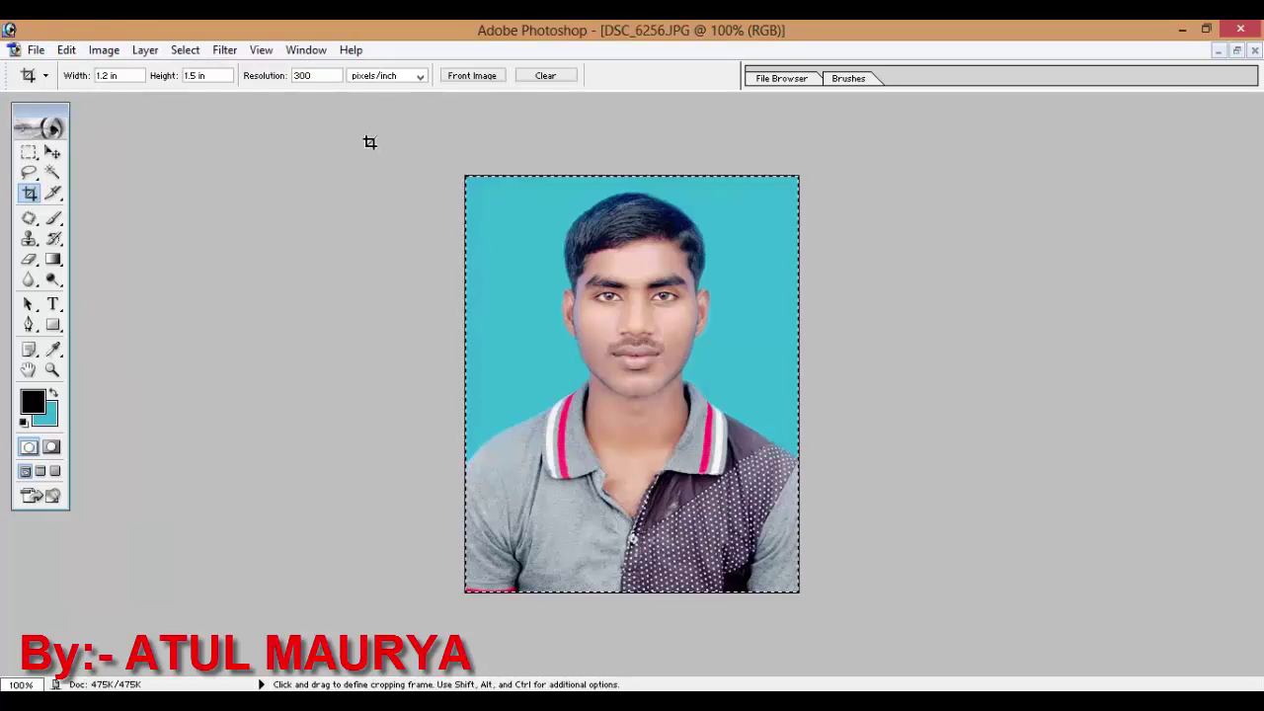
pyautogui.click(67, 51)
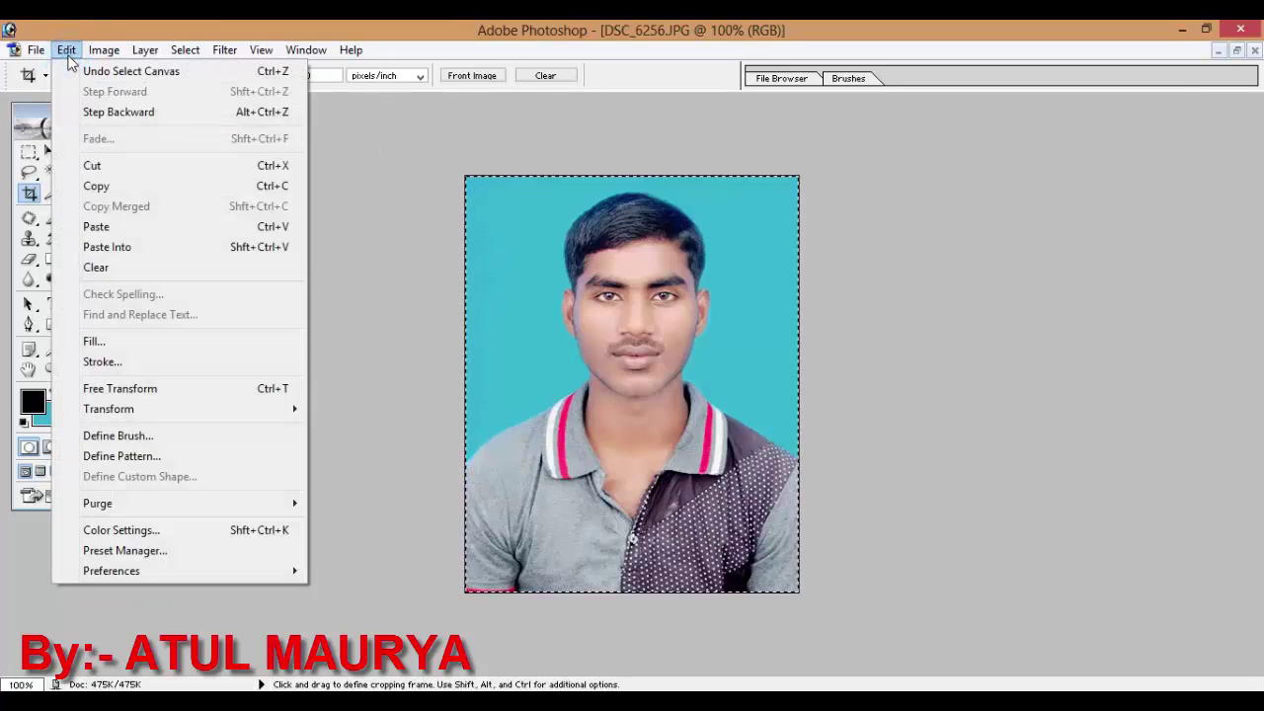
pyautogui.click(137, 361)
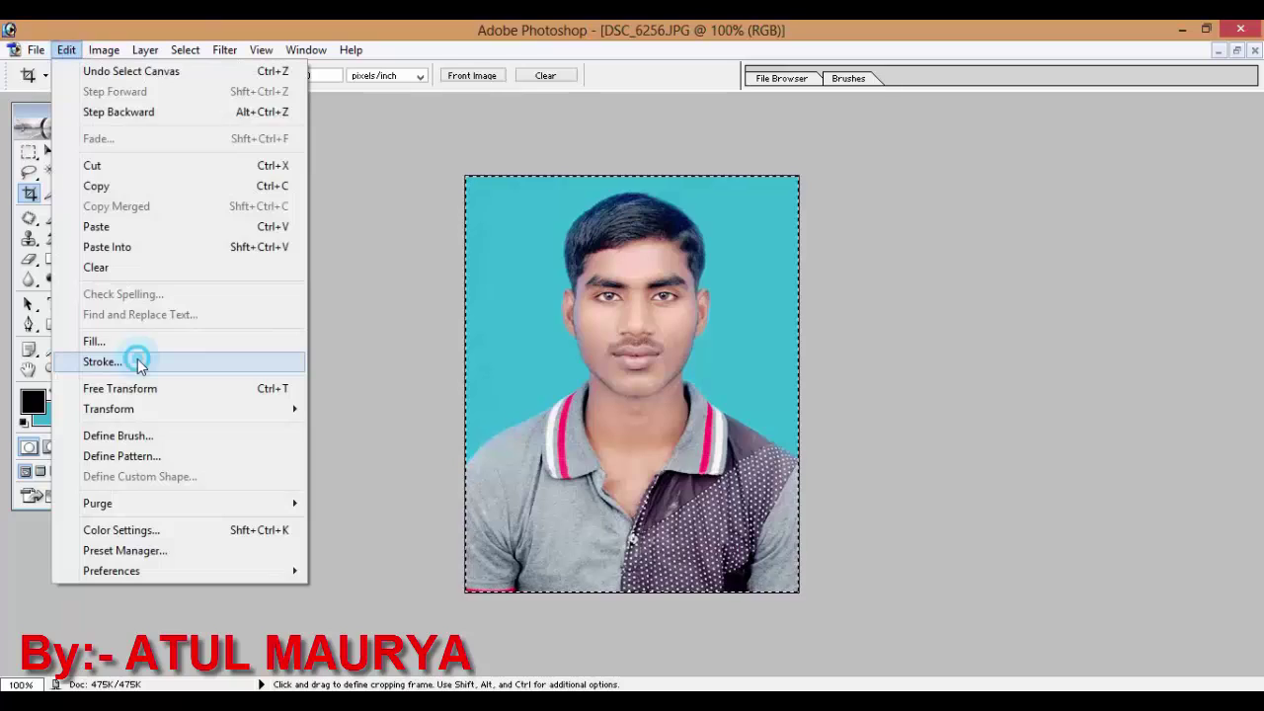
pyautogui.click(591, 281)
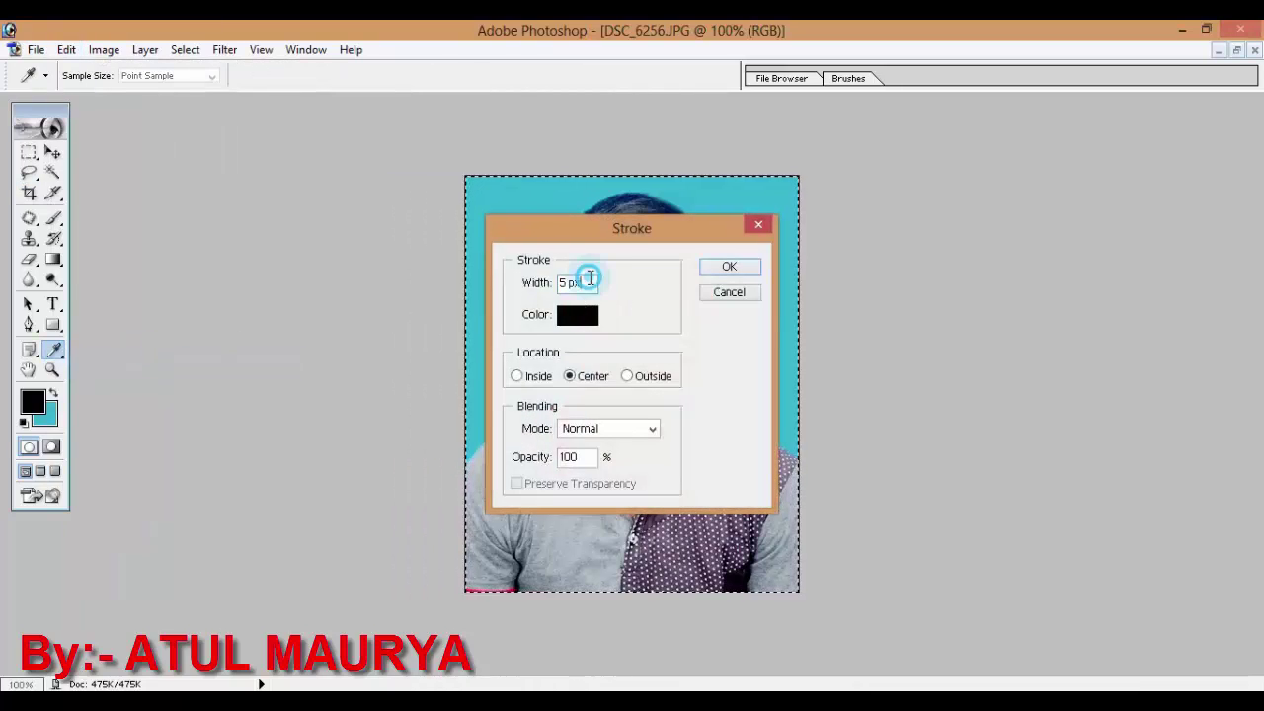
pyautogui.moveTo(590, 280); pyautogui.dragTo(561, 284)
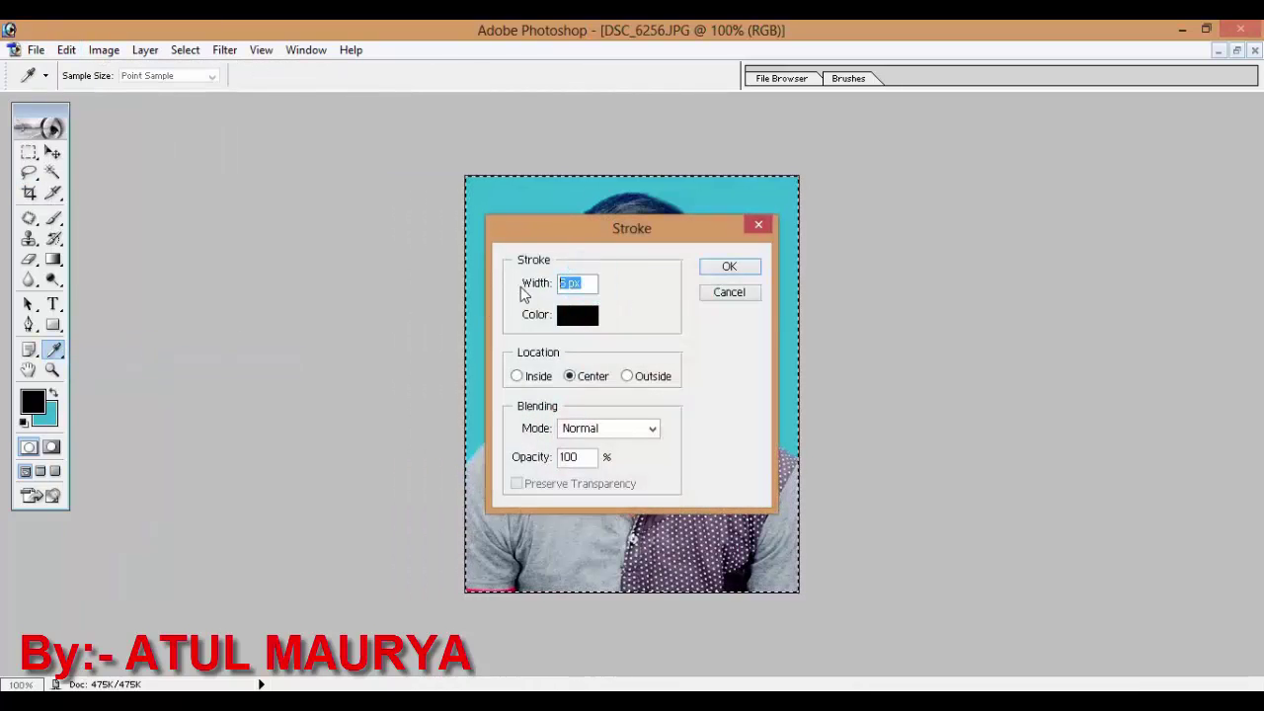
pyautogui.click(592, 282)
pyautogui.moveTo(593, 283); pyautogui.dragTo(459, 294)
pyautogui.click(574, 284)
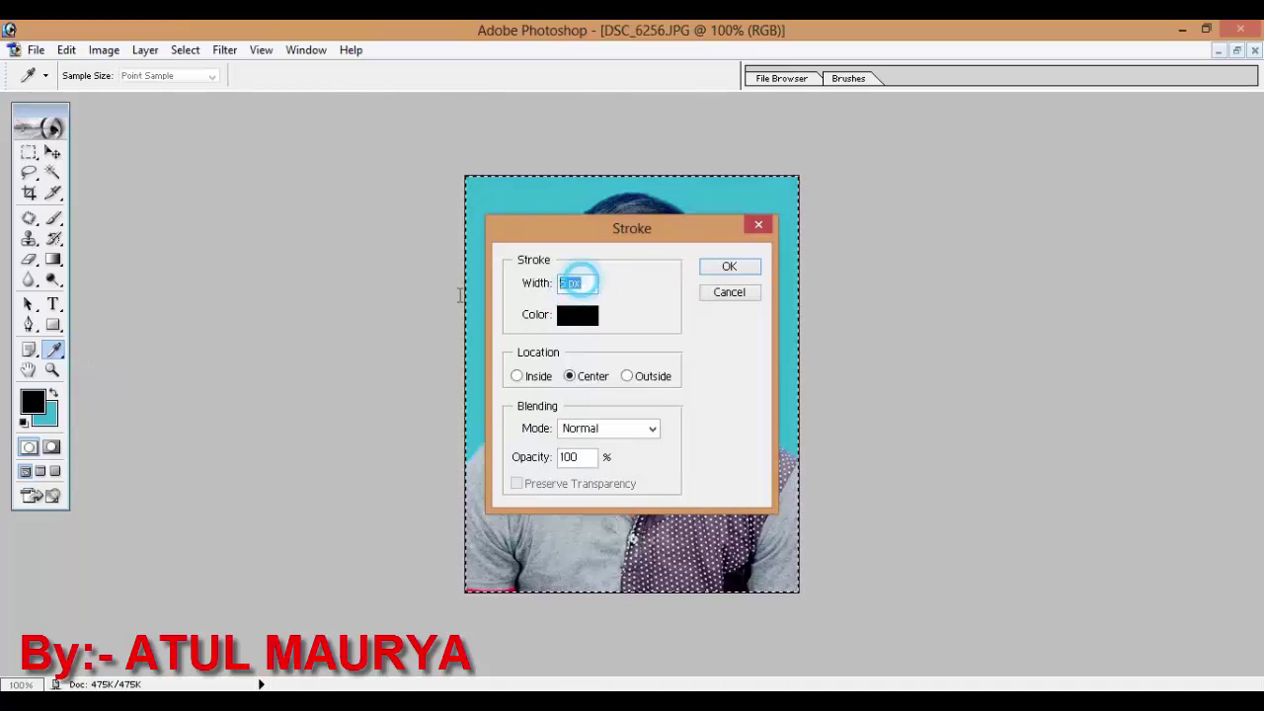
# Choose black as the stroke colour, apply the border, and deselect.
pyautogui.click(576, 315)
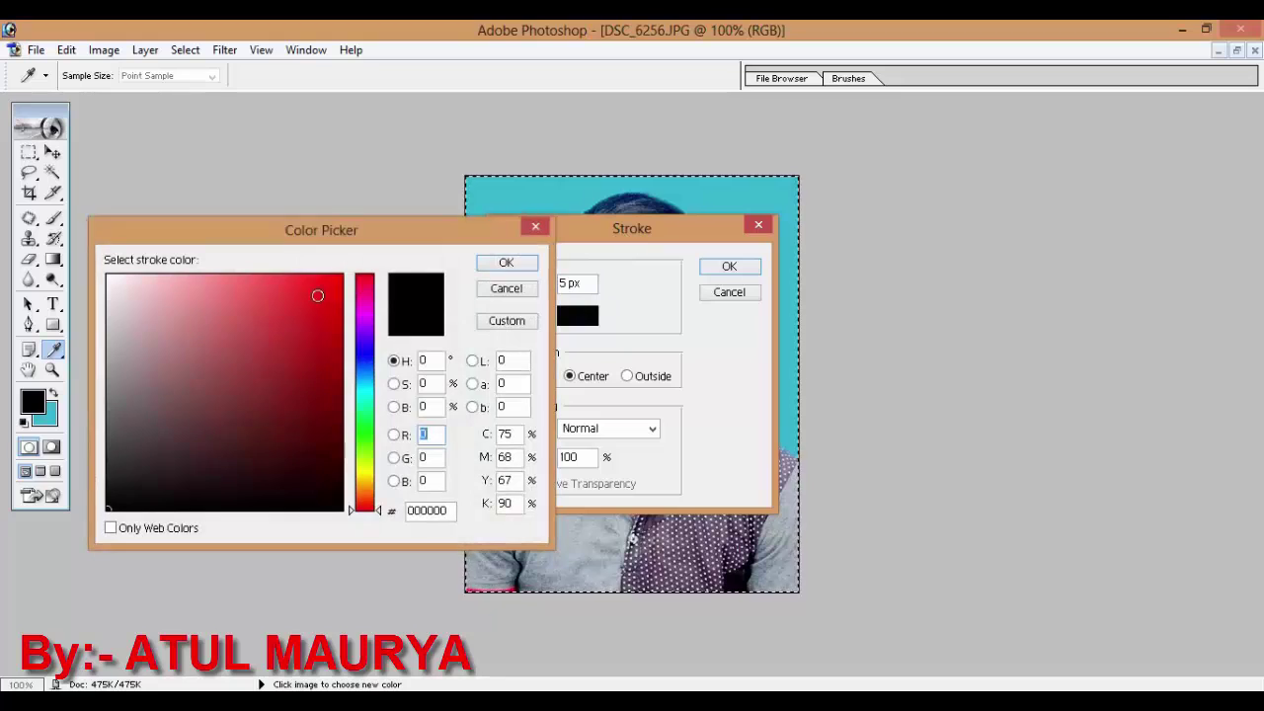
pyautogui.click(248, 403)
pyautogui.click(211, 409)
pyautogui.click(217, 290)
pyautogui.click(240, 353)
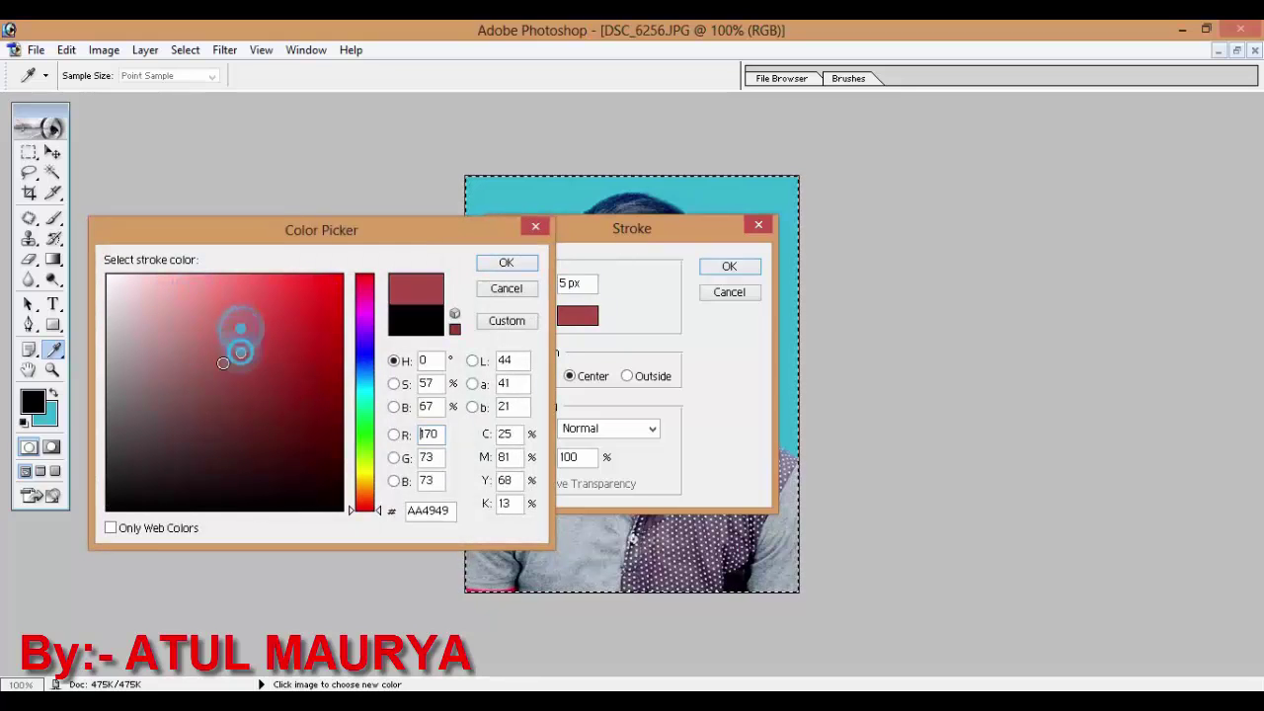
pyautogui.click(179, 343)
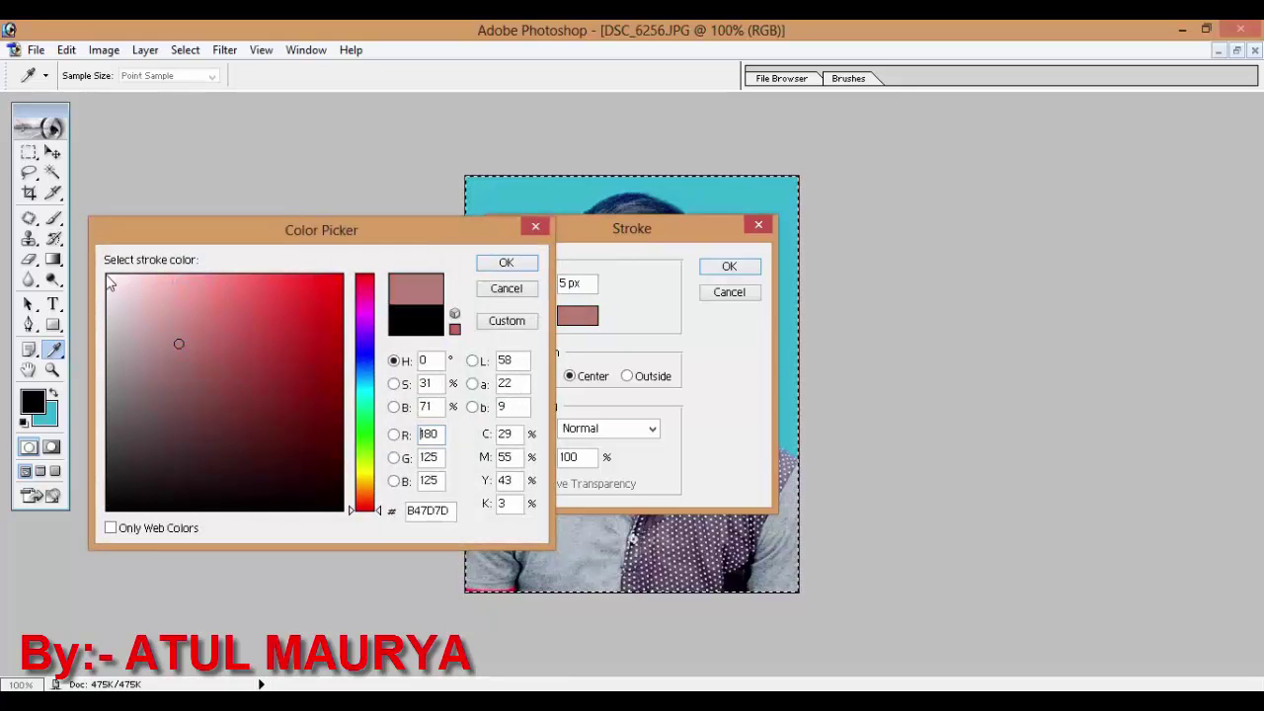
pyautogui.click(108, 277)
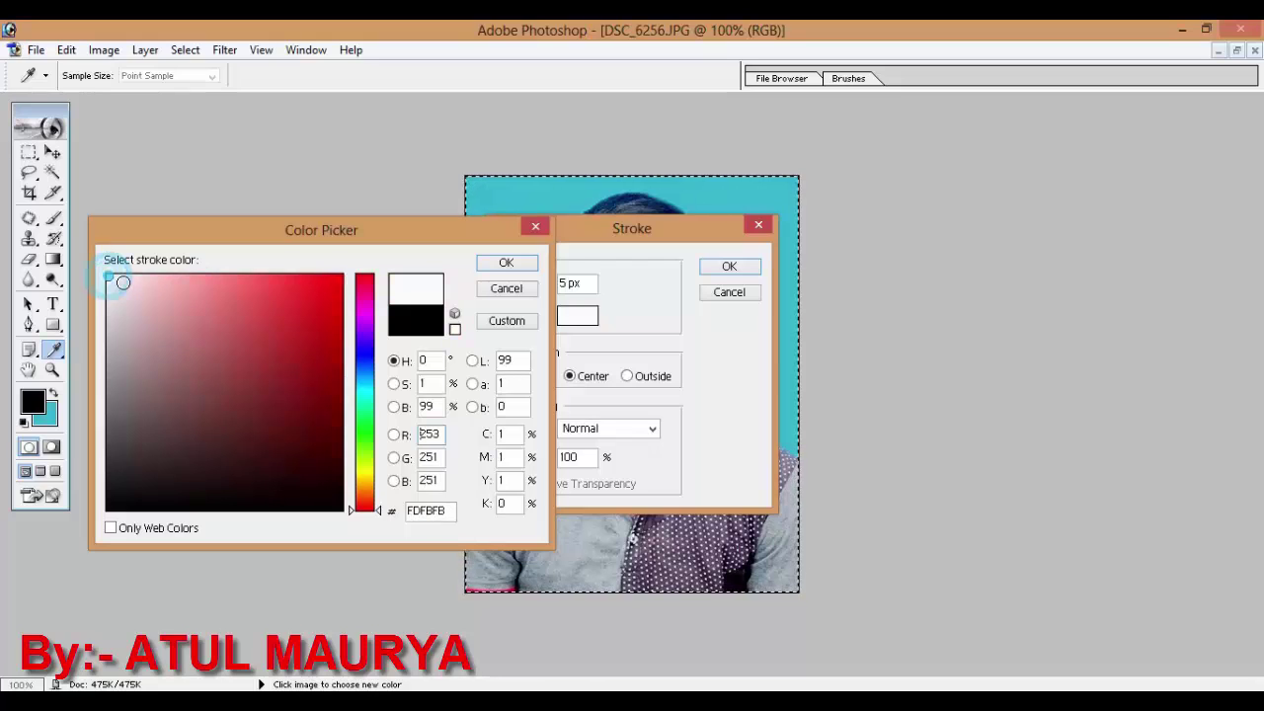
pyautogui.click(326, 503)
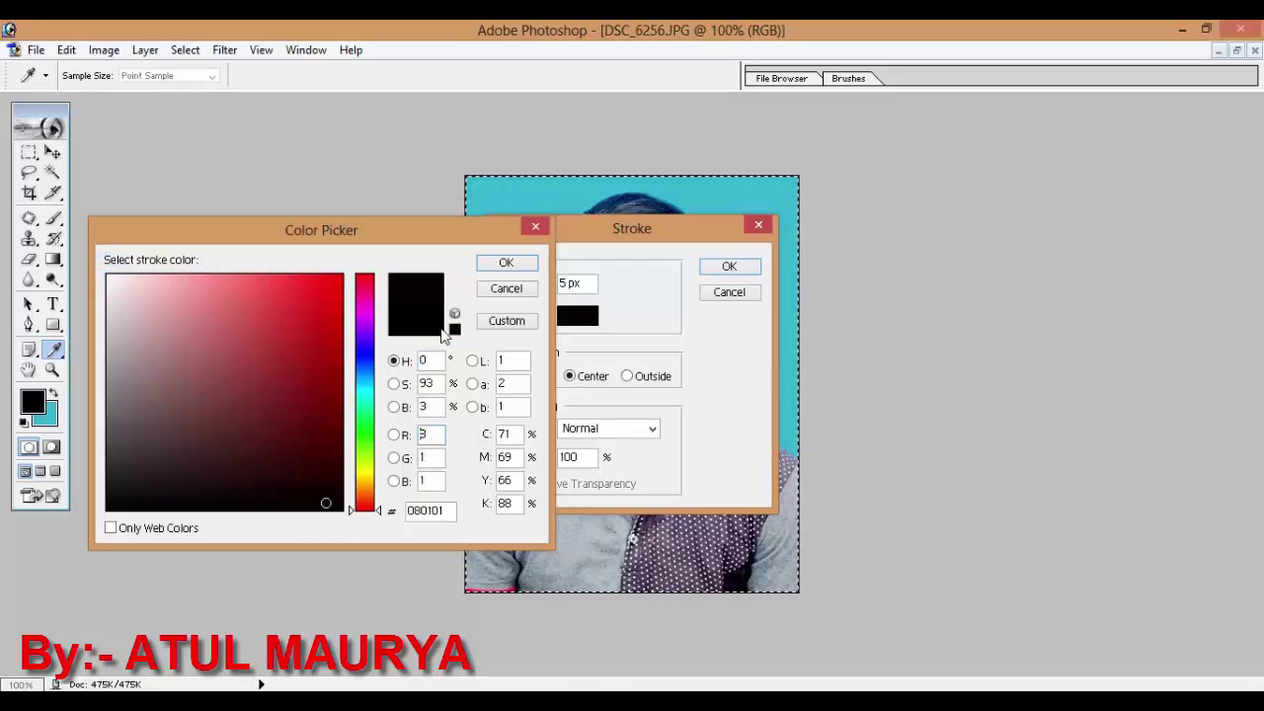
pyautogui.click(507, 264)
pyautogui.click(729, 266)
pyautogui.press('c')
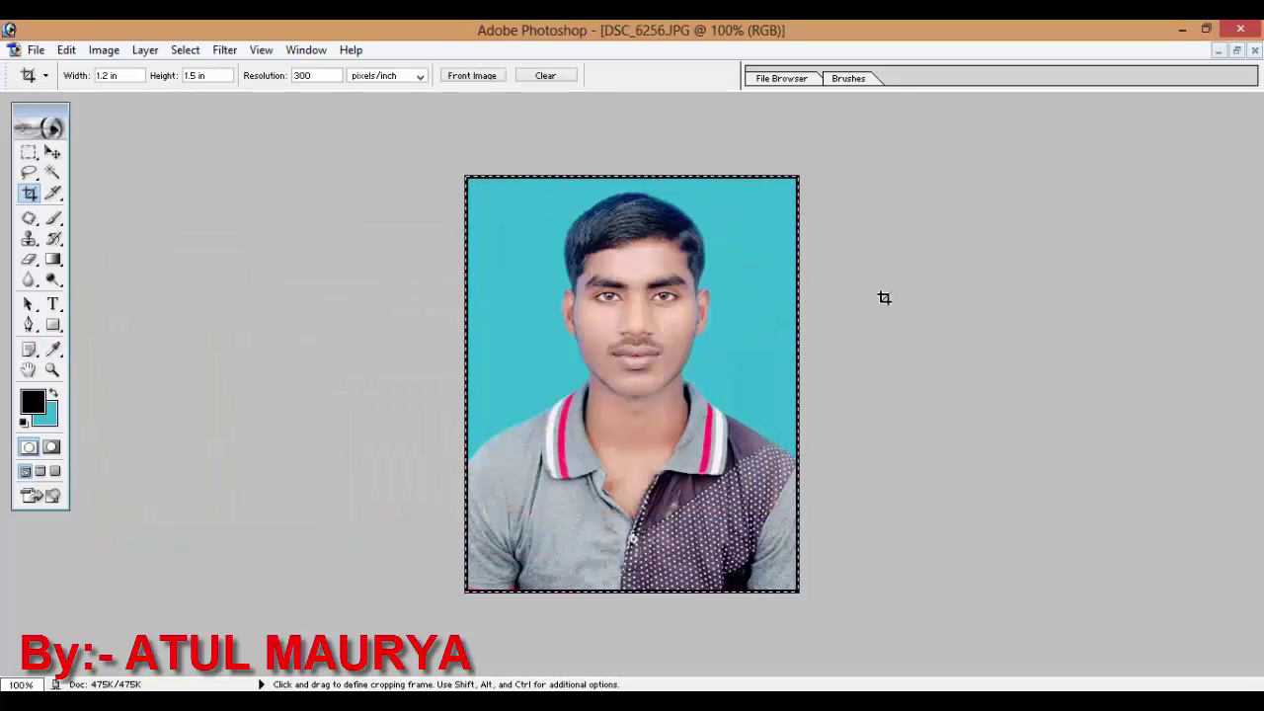
pyautogui.click(913, 292)
# Create a white 5 × 7 inch, 300 ppi document and move its window beside the photo.
pyautogui.click(35, 51)
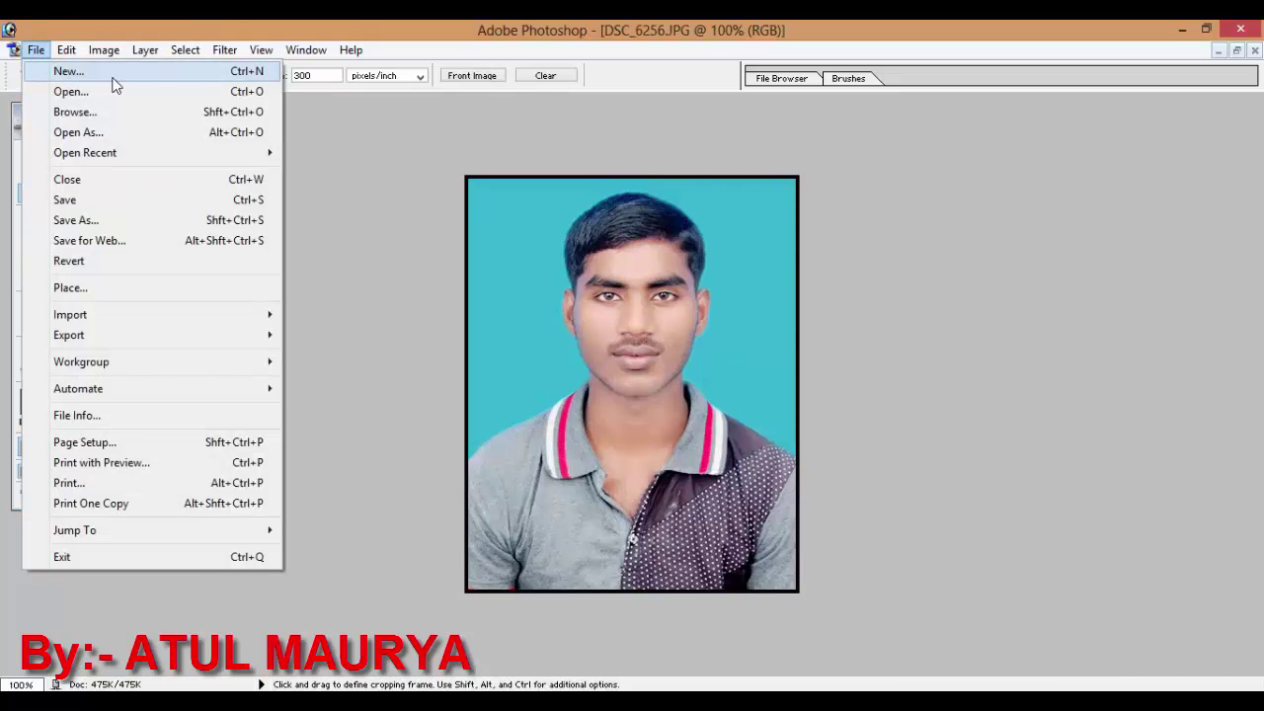
pyautogui.click(143, 75)
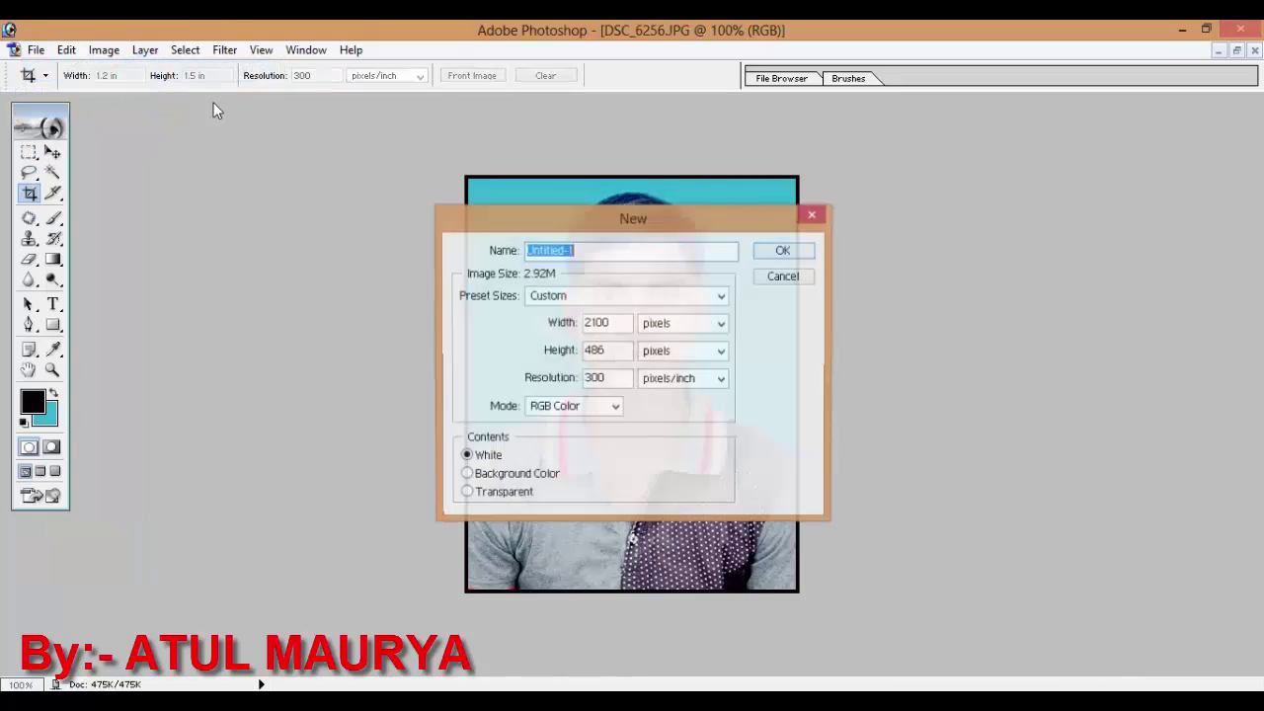
pyautogui.click(689, 298)
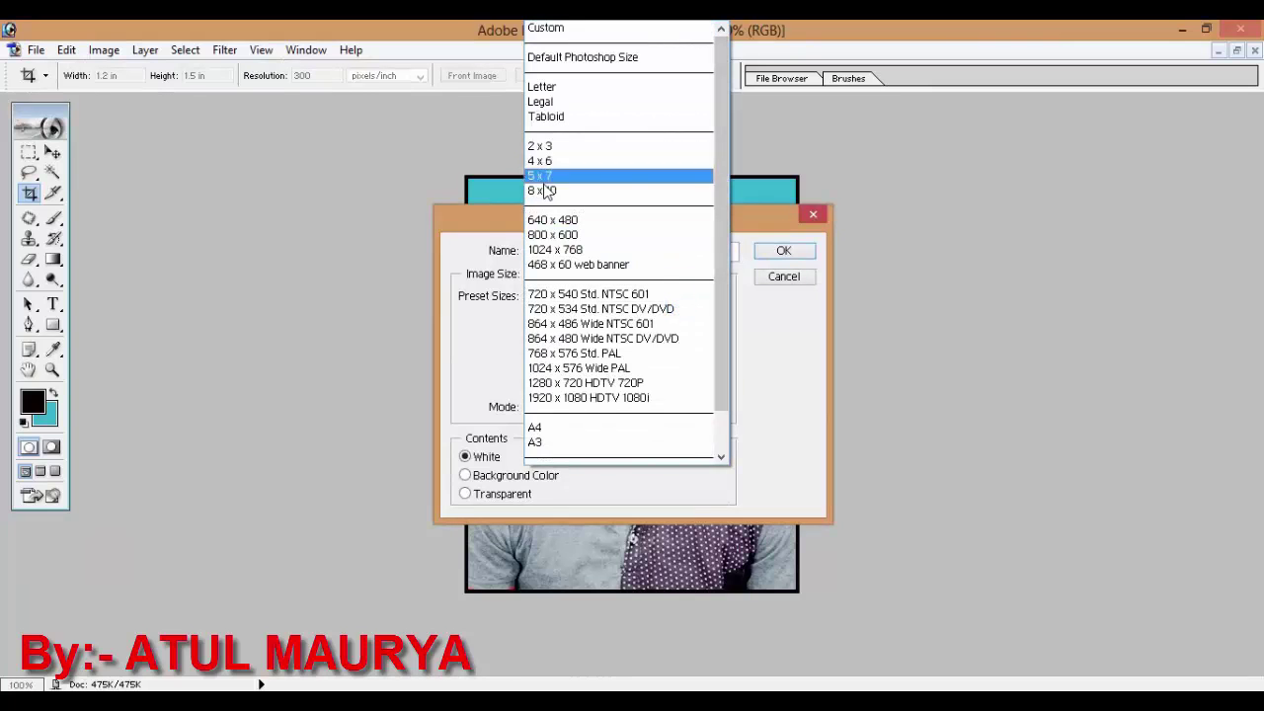
pyautogui.moveTo(719, 91); pyautogui.dragTo(716, 113)
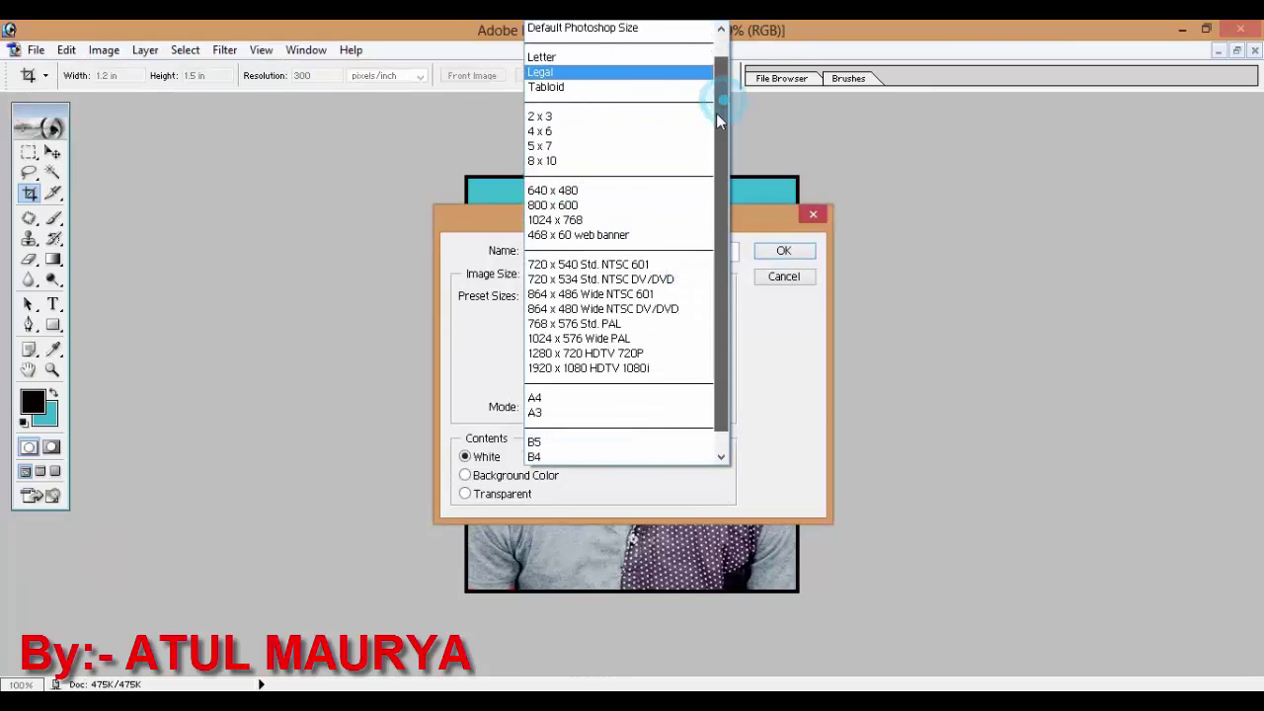
pyautogui.click(587, 131)
pyautogui.click(598, 299)
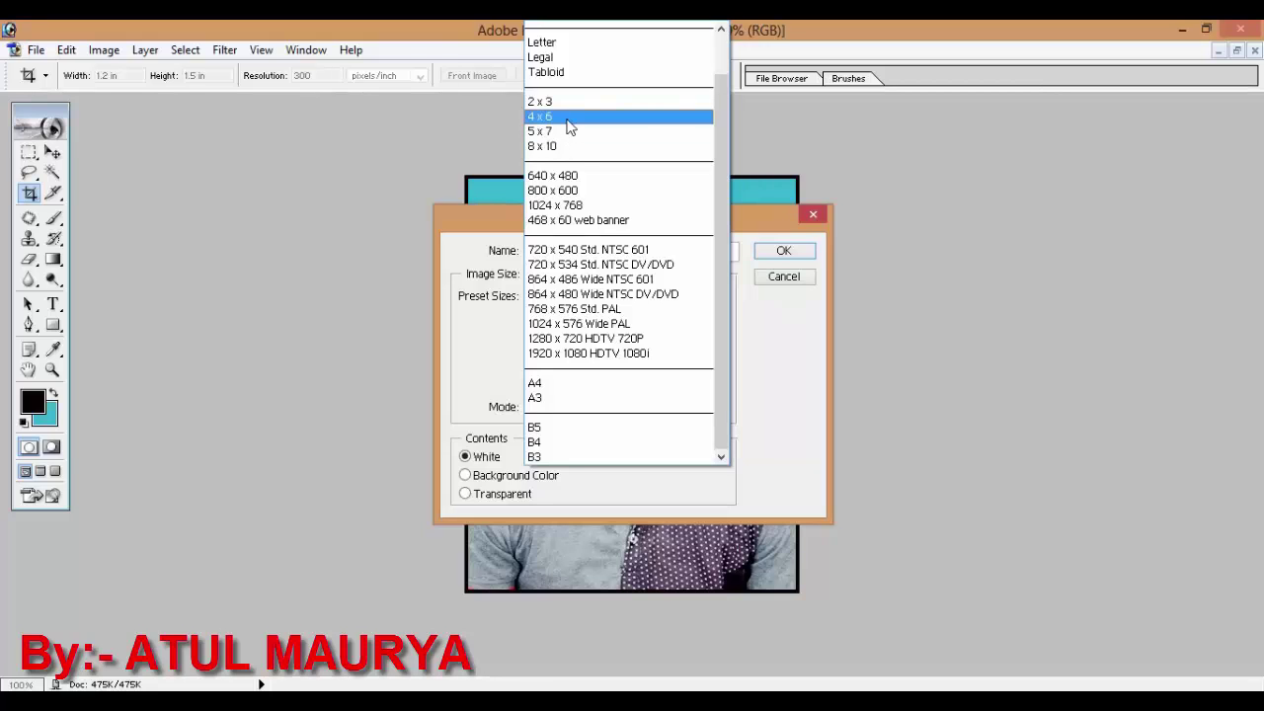
pyautogui.click(569, 132)
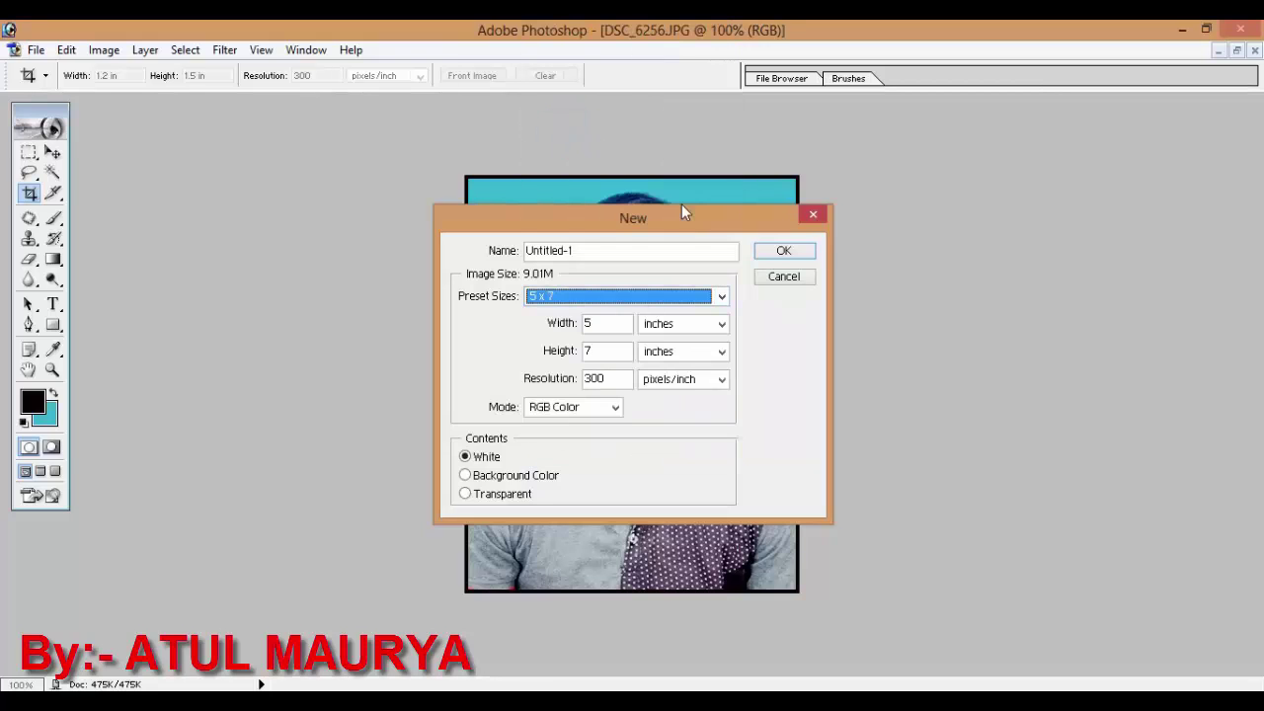
pyautogui.click(787, 253)
pyautogui.moveTo(267, 123); pyautogui.dragTo(948, 137)
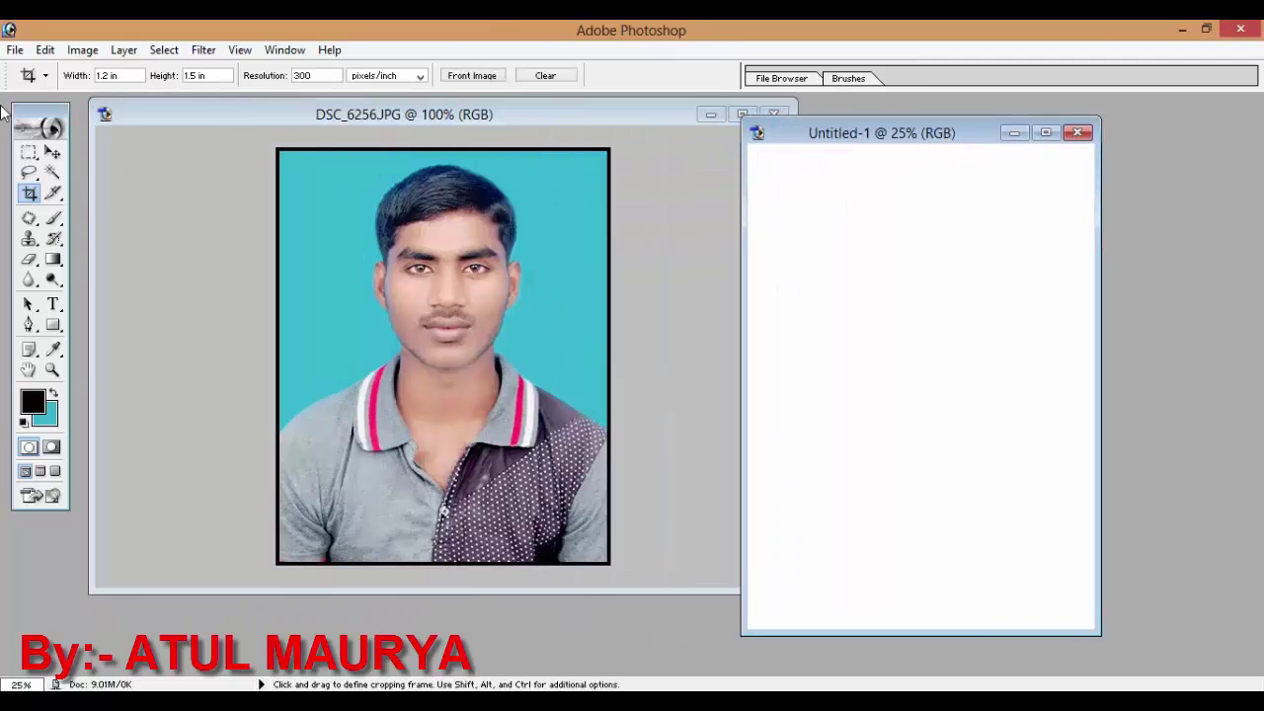
# Rotate the Untitled-1 canvas 90° to landscape.
pyautogui.click(73, 51)
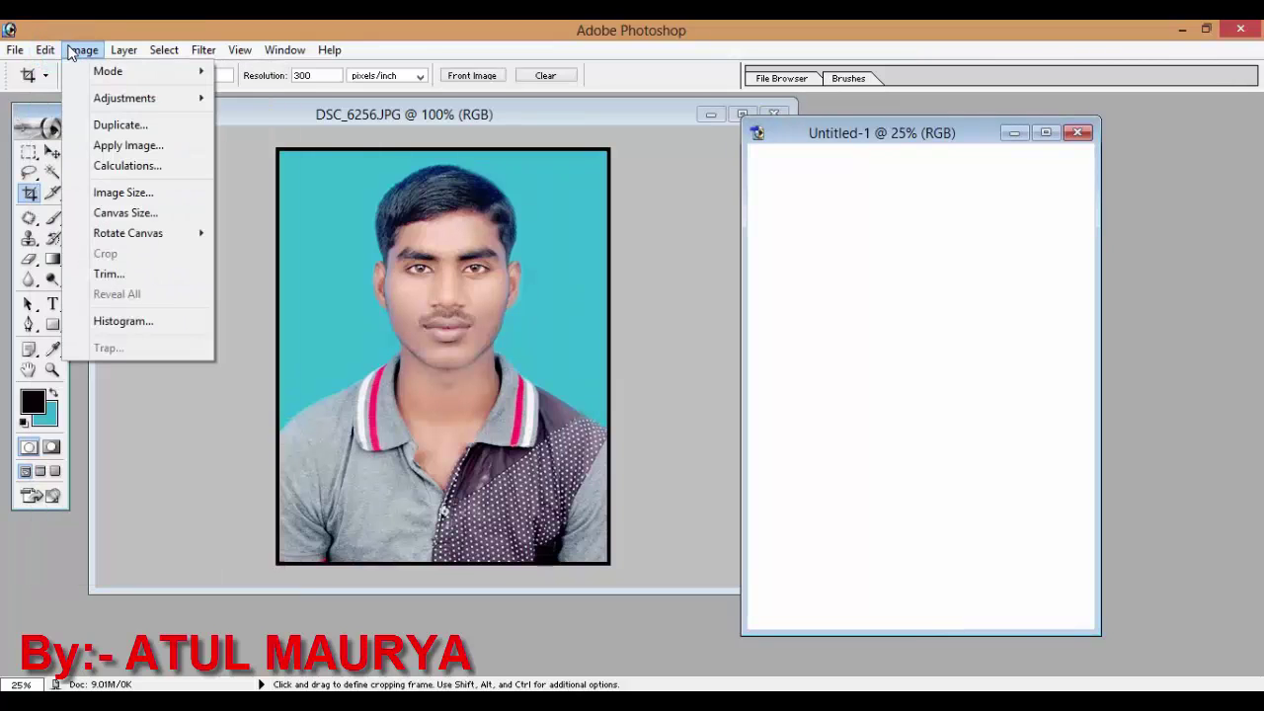
pyautogui.moveTo(128, 233)
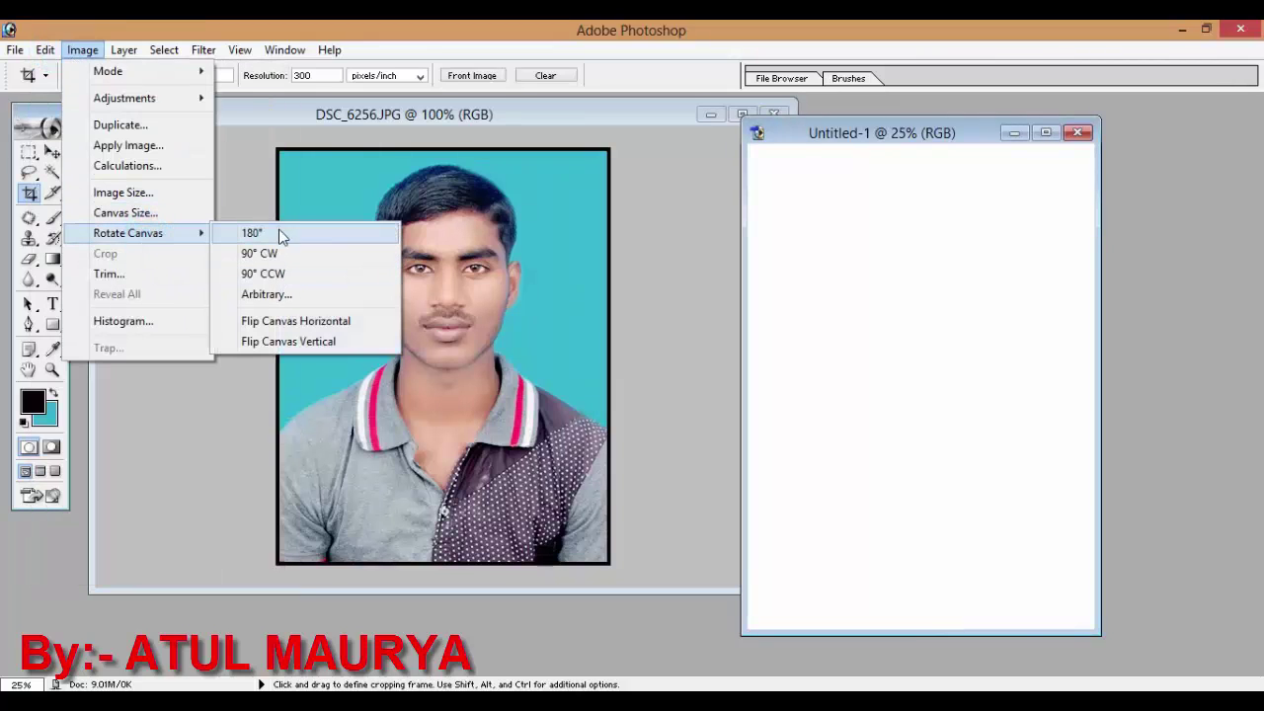
pyautogui.click(259, 253)
pyautogui.moveTo(877, 139); pyautogui.dragTo(905, 134)
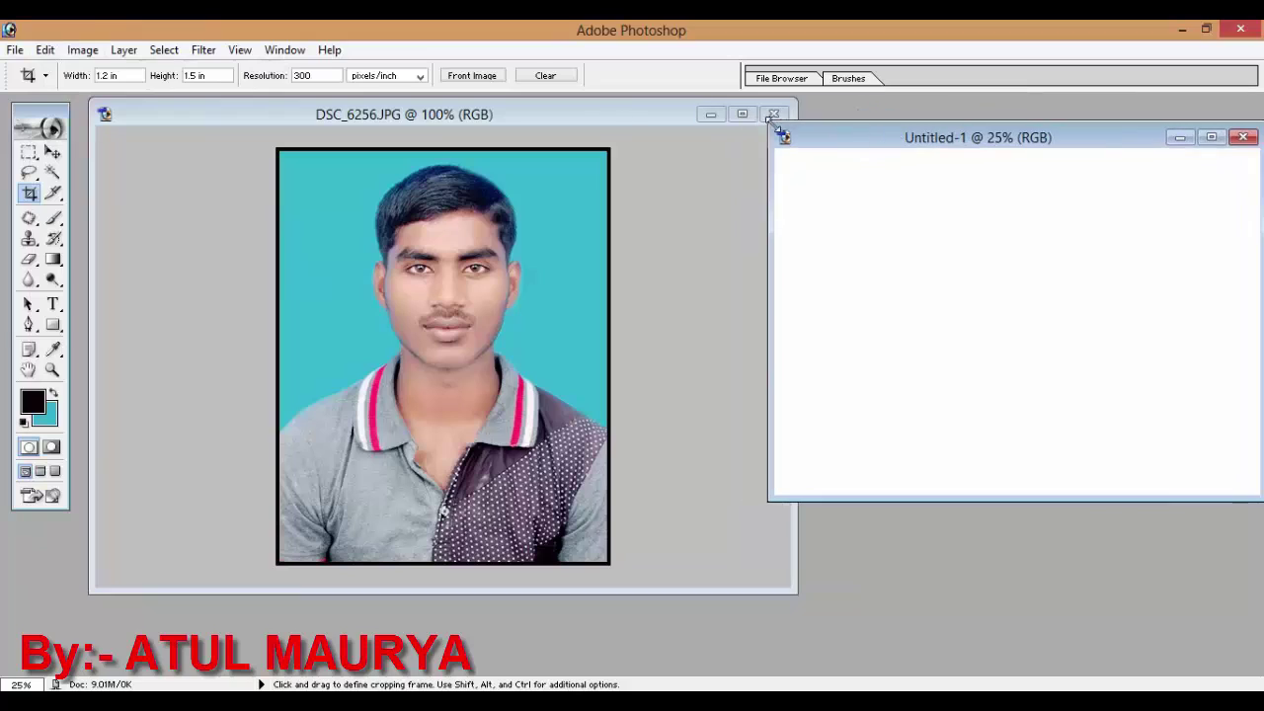
# Drag the bordered passport photo from DSC_6256 onto Untitled-1 as Layer 1.
pyautogui.click(584, 115)
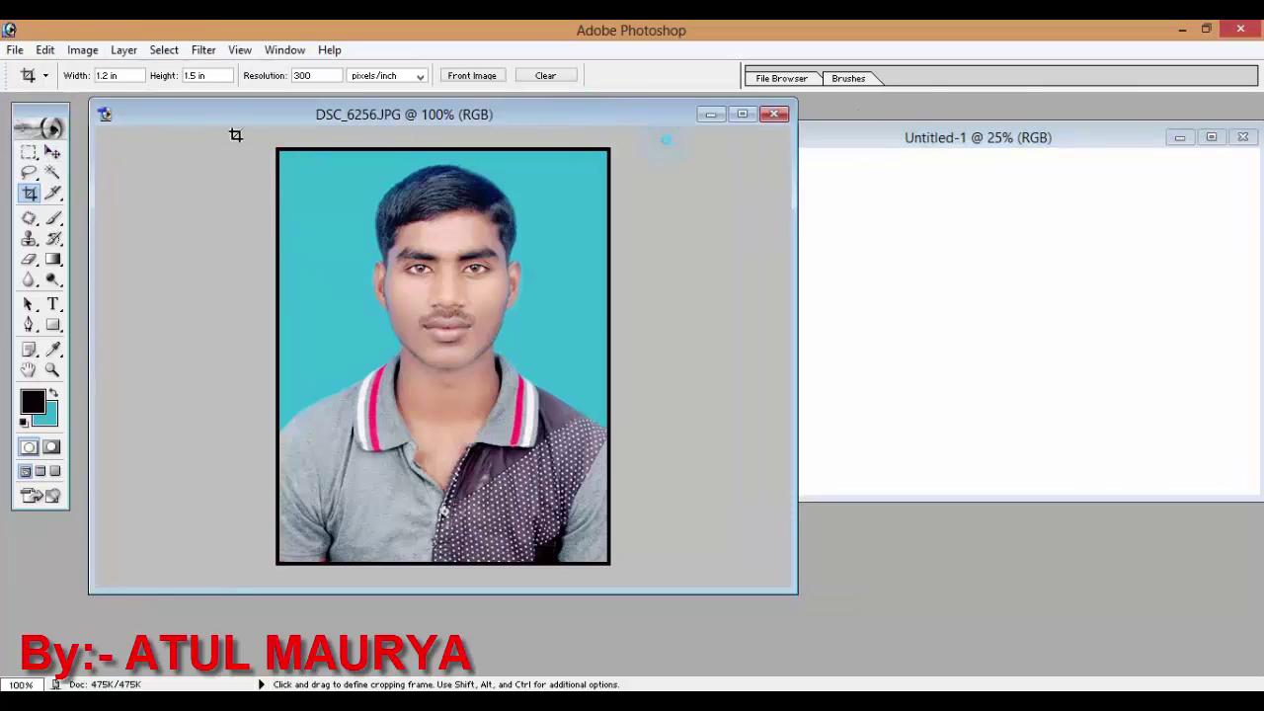
pyautogui.click(53, 158)
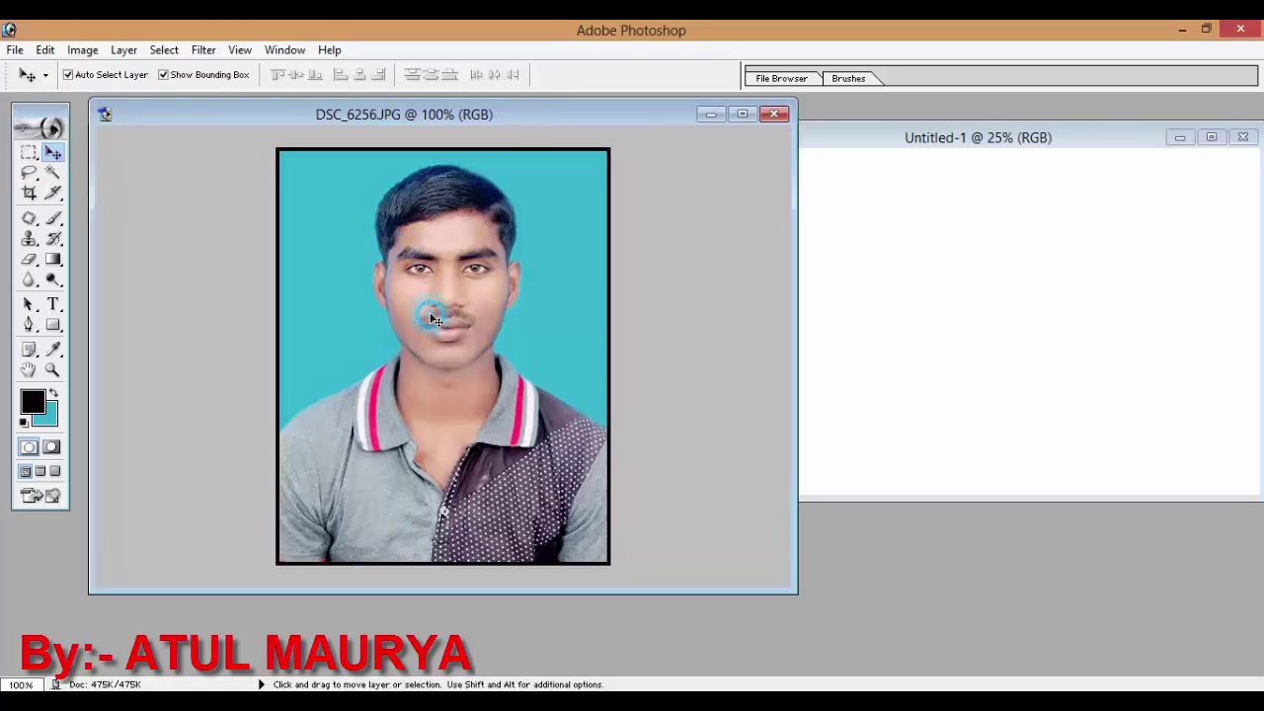
pyautogui.click(493, 290)
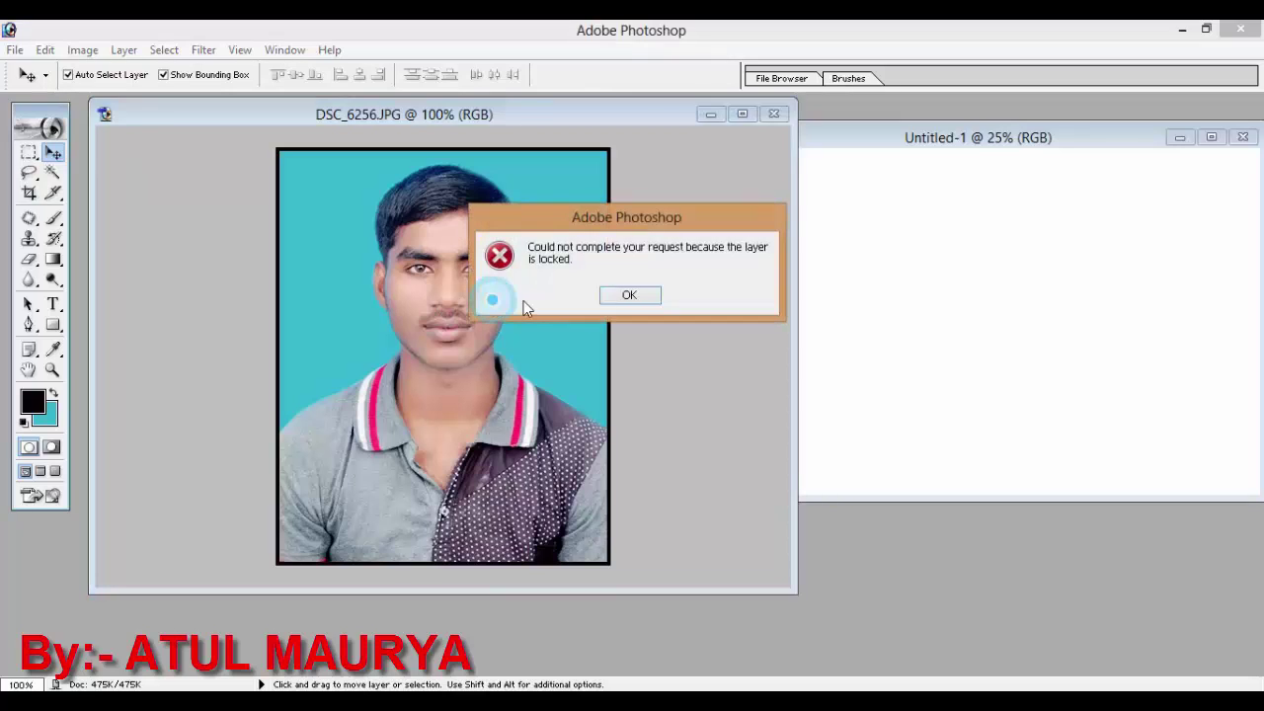
pyautogui.click(632, 290)
pyautogui.moveTo(780, 296); pyautogui.dragTo(941, 299)
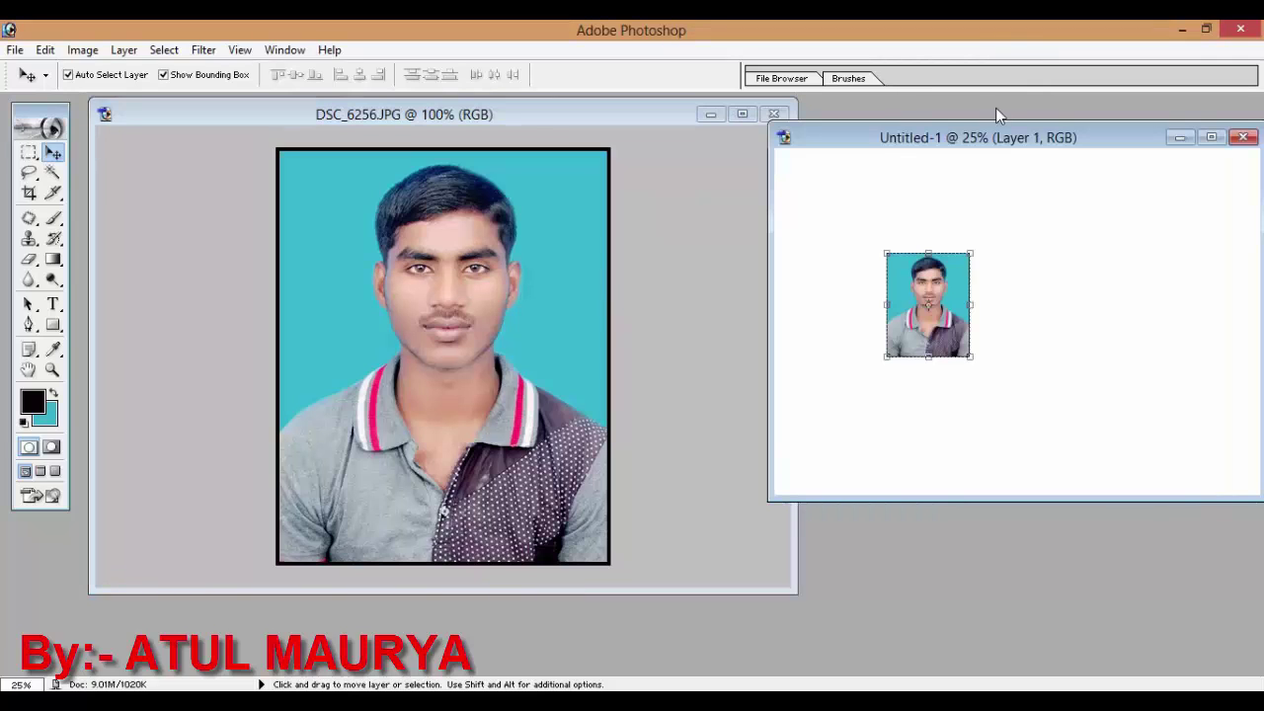
# Maximize Untitled-1 and place the photo in the sheet's top-left corner.
pyautogui.doubleClick(993, 138)
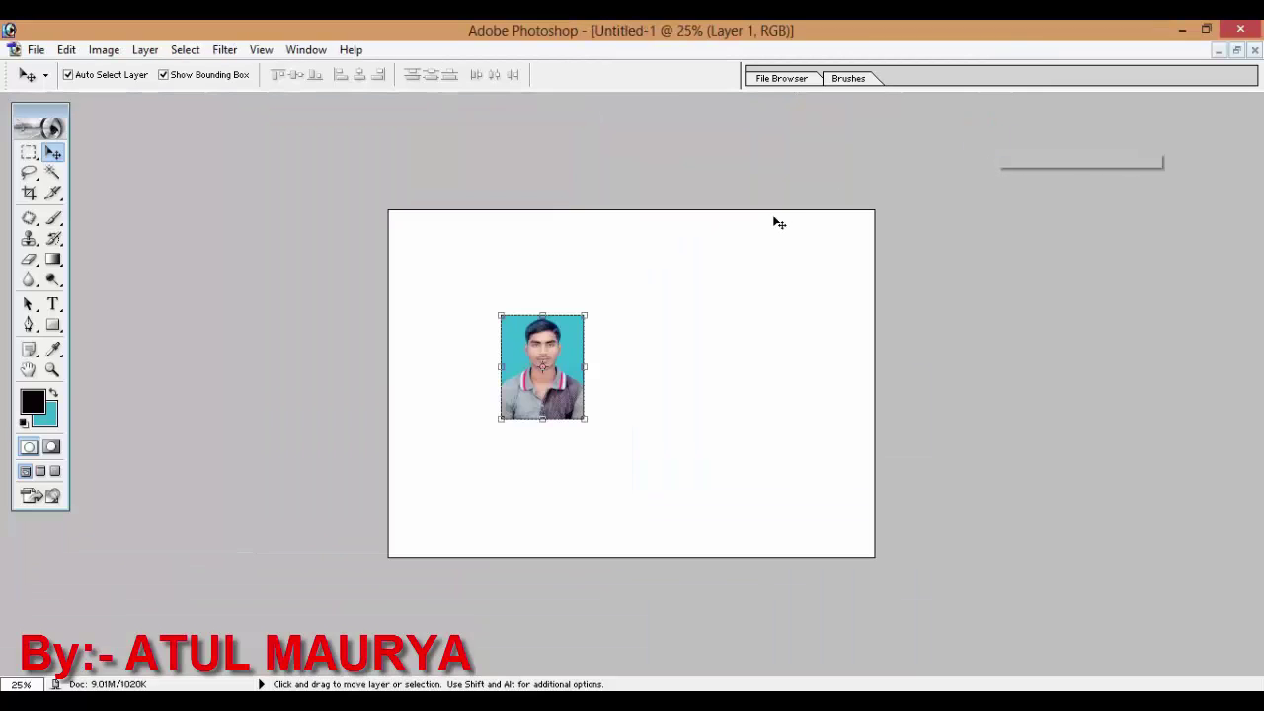
pyautogui.hotkey('ctrl', '0')
pyautogui.moveTo(549, 347)
pyautogui.mouseDown()
pyautogui.moveTo(438, 214)
pyautogui.moveTo(417, 227)
pyautogui.mouseUp()
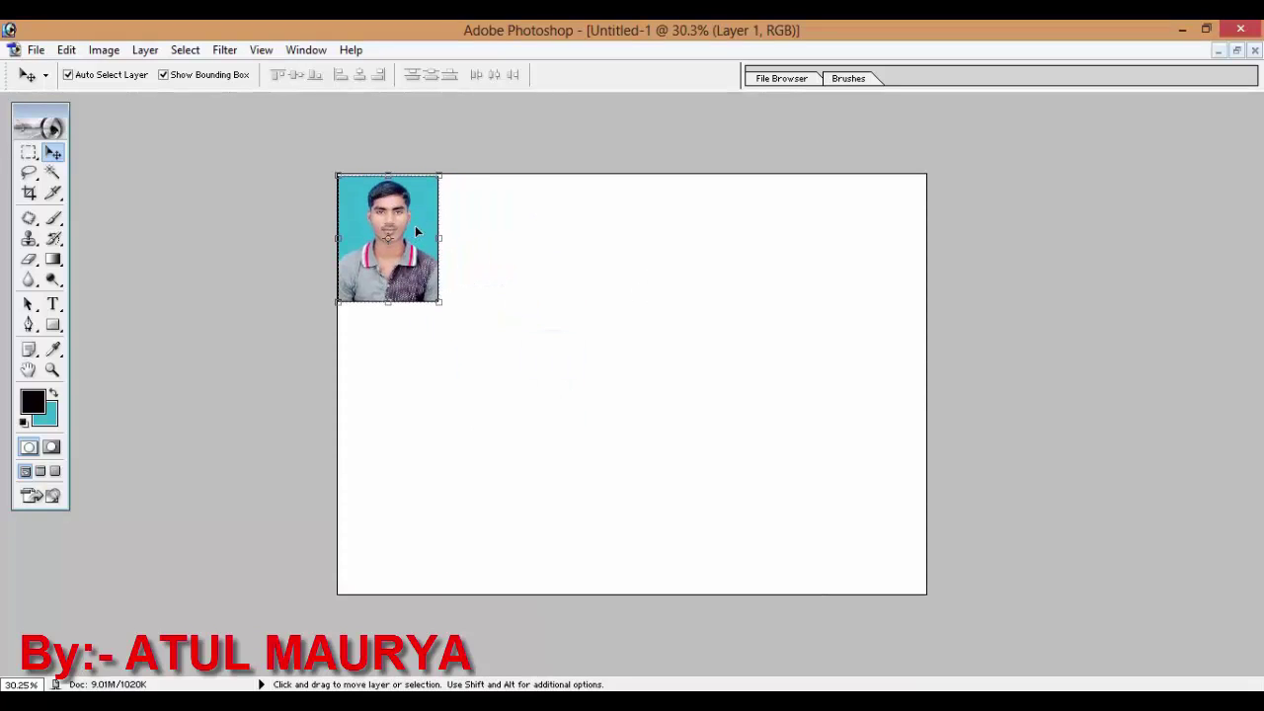
pyautogui.press('Right')
pyautogui.press('Right')
pyautogui.press('Right')
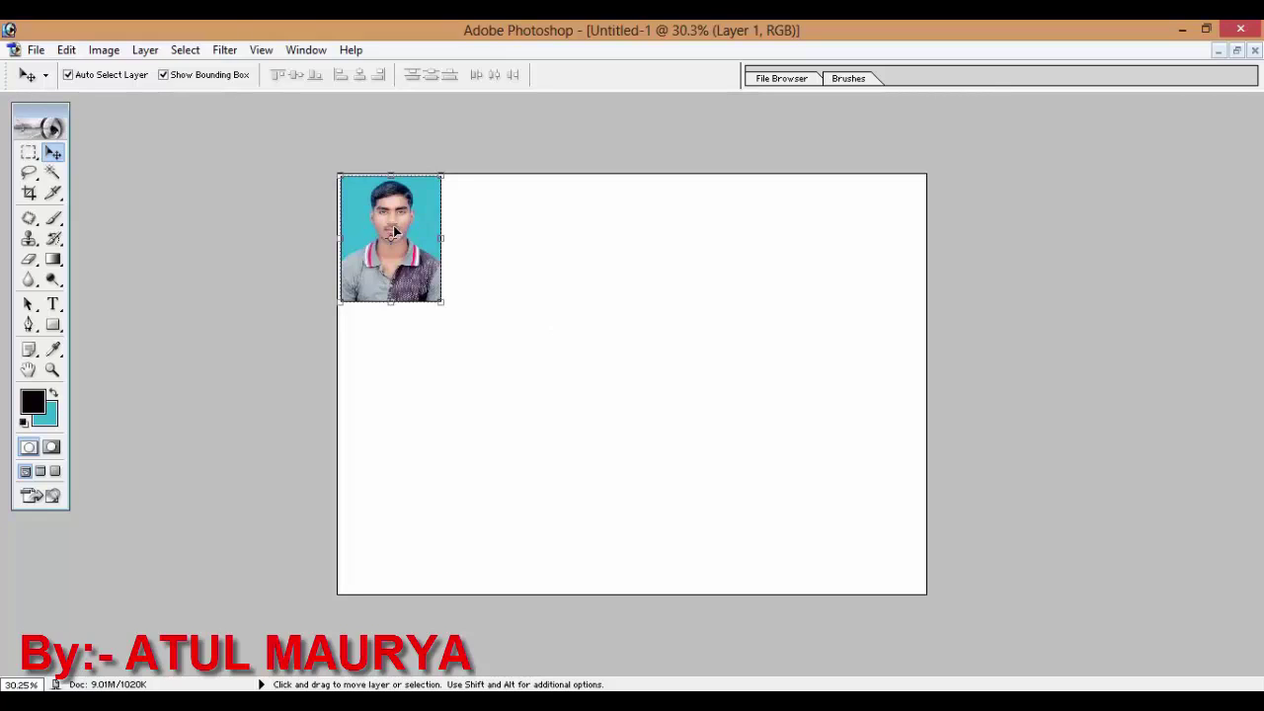
# Alt+Shift-drag copies into a row of five photos, then marquee-select the row.
pyautogui.press('shift')
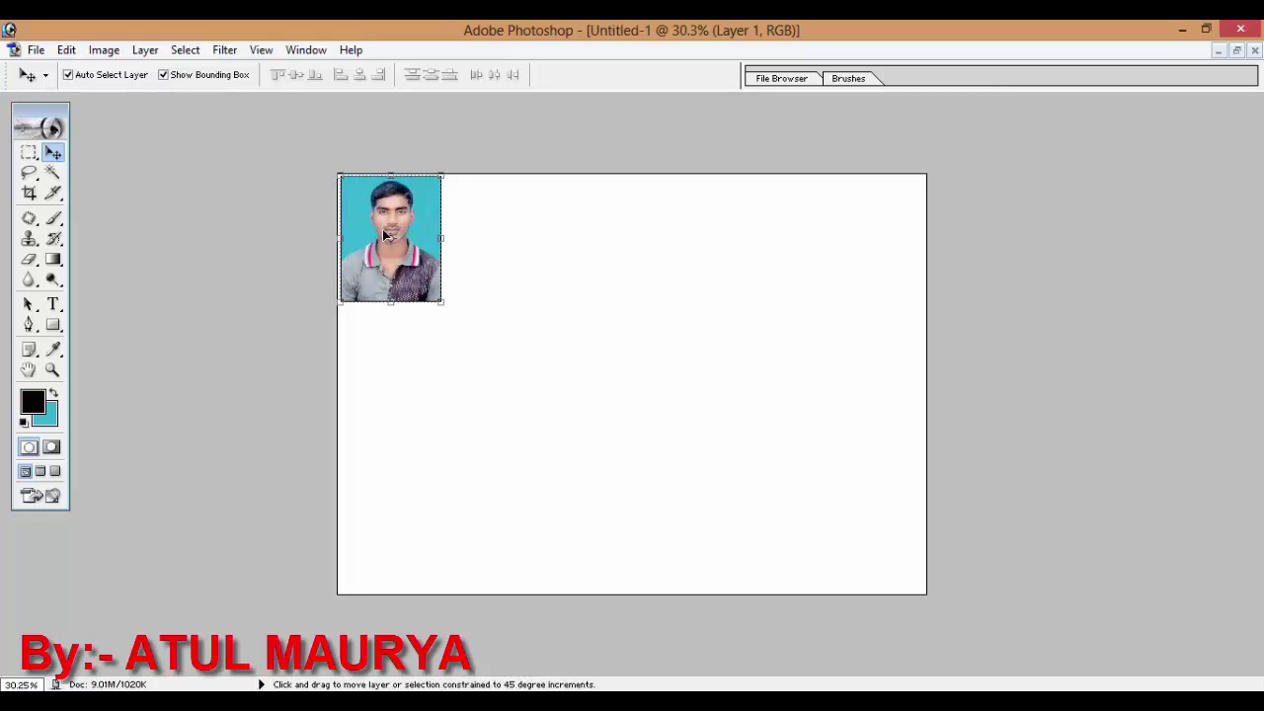
pyautogui.press('alt')
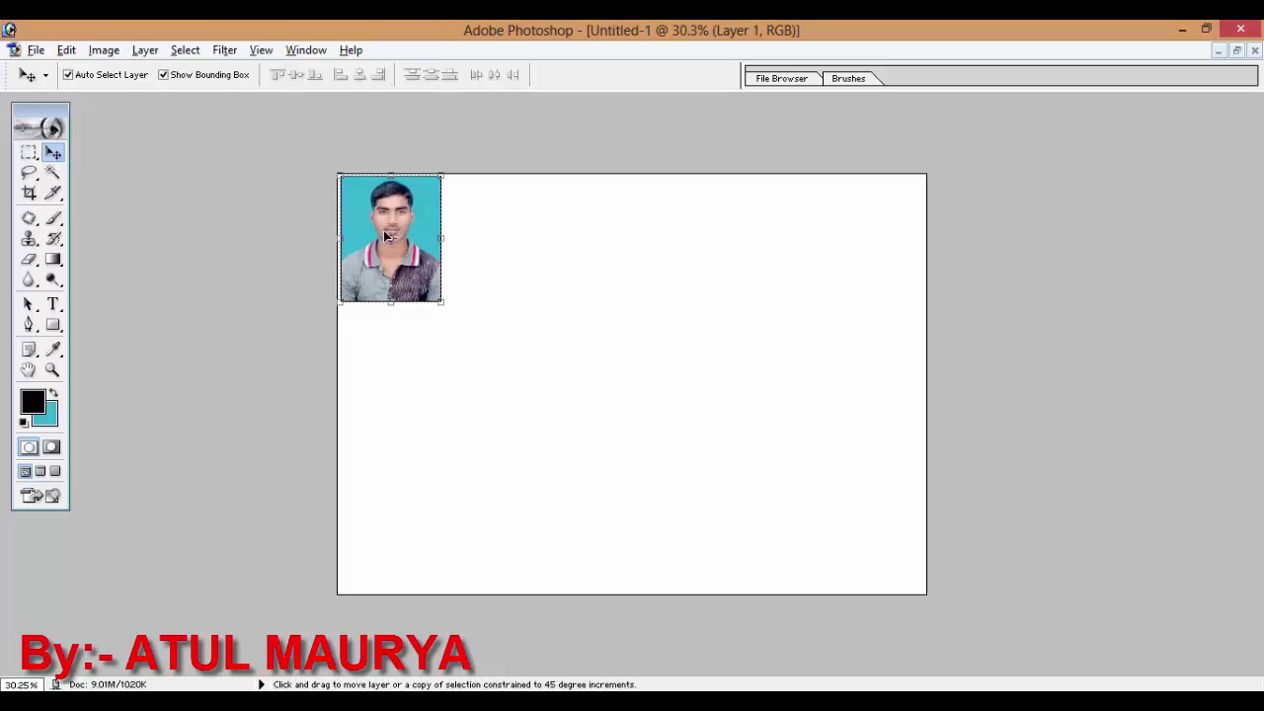
pyautogui.moveTo(383, 238); pyautogui.dragTo(486, 238)
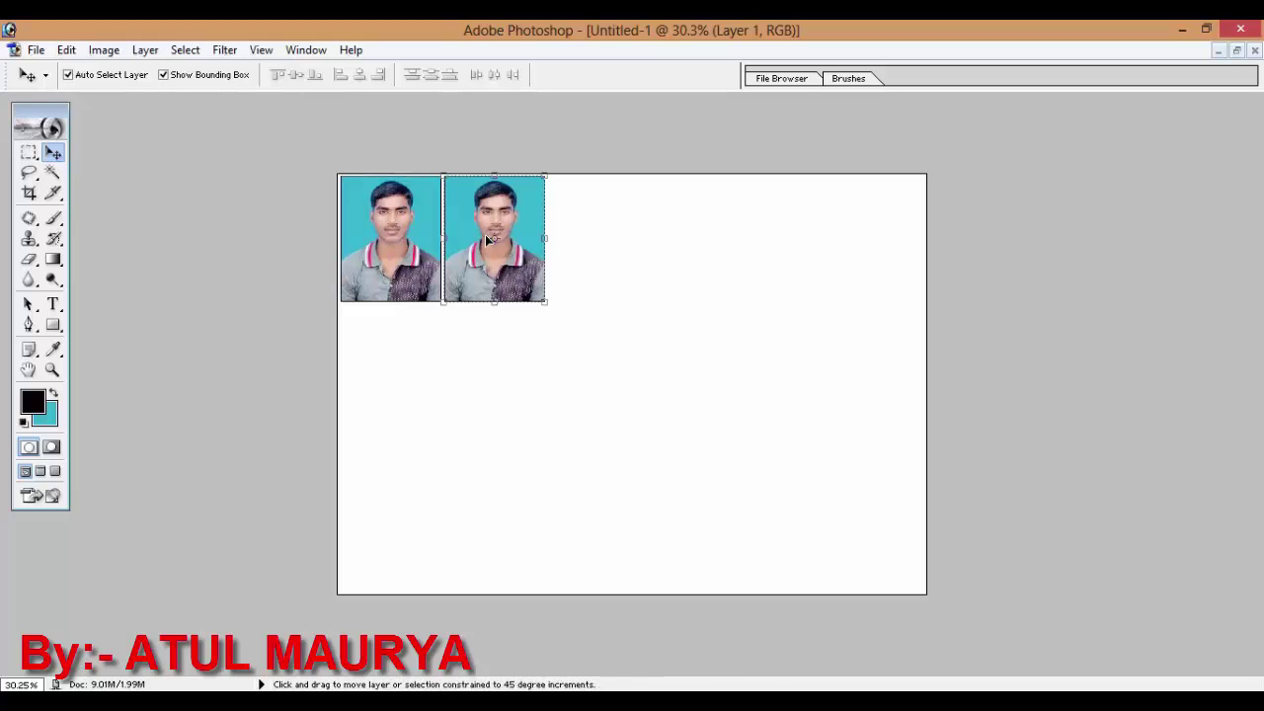
pyautogui.press('alt')
pyautogui.moveTo(478, 235); pyautogui.dragTo(583, 229)
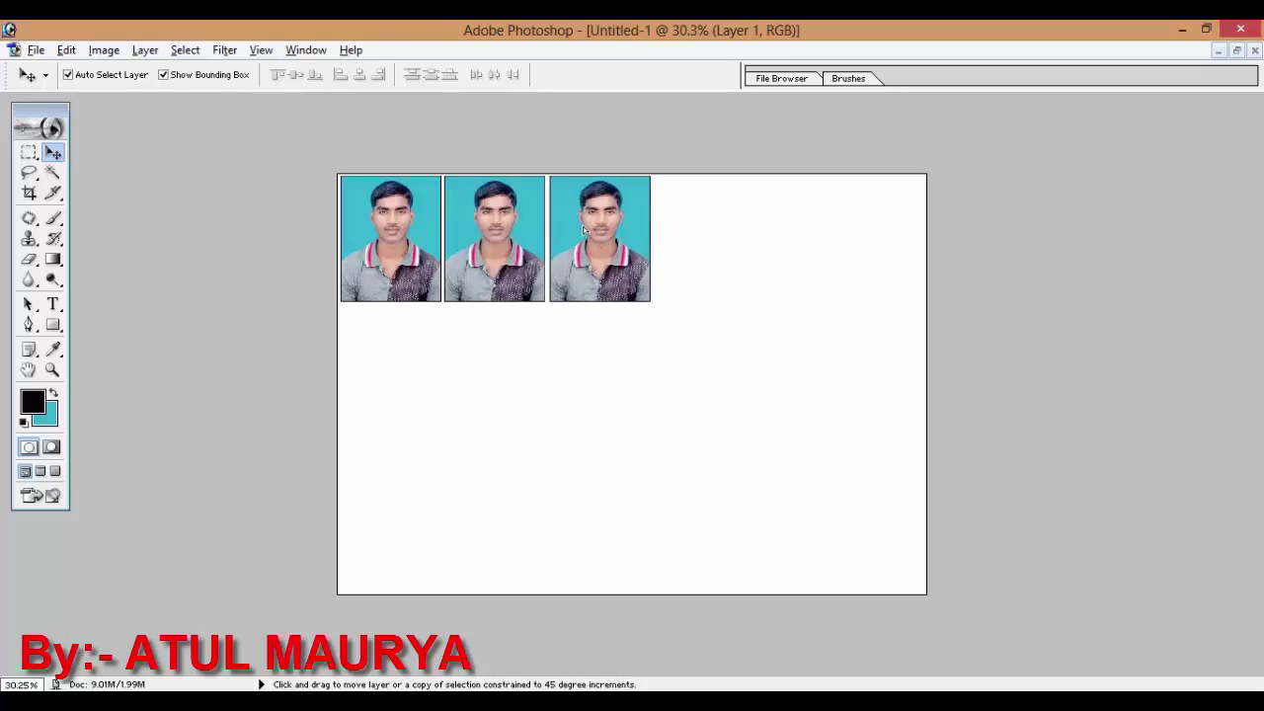
pyautogui.moveTo(583, 226)
pyautogui.mouseDown()
pyautogui.moveTo(691, 250)
pyautogui.moveTo(681, 250)
pyautogui.moveTo(791, 255)
pyautogui.mouseUp()
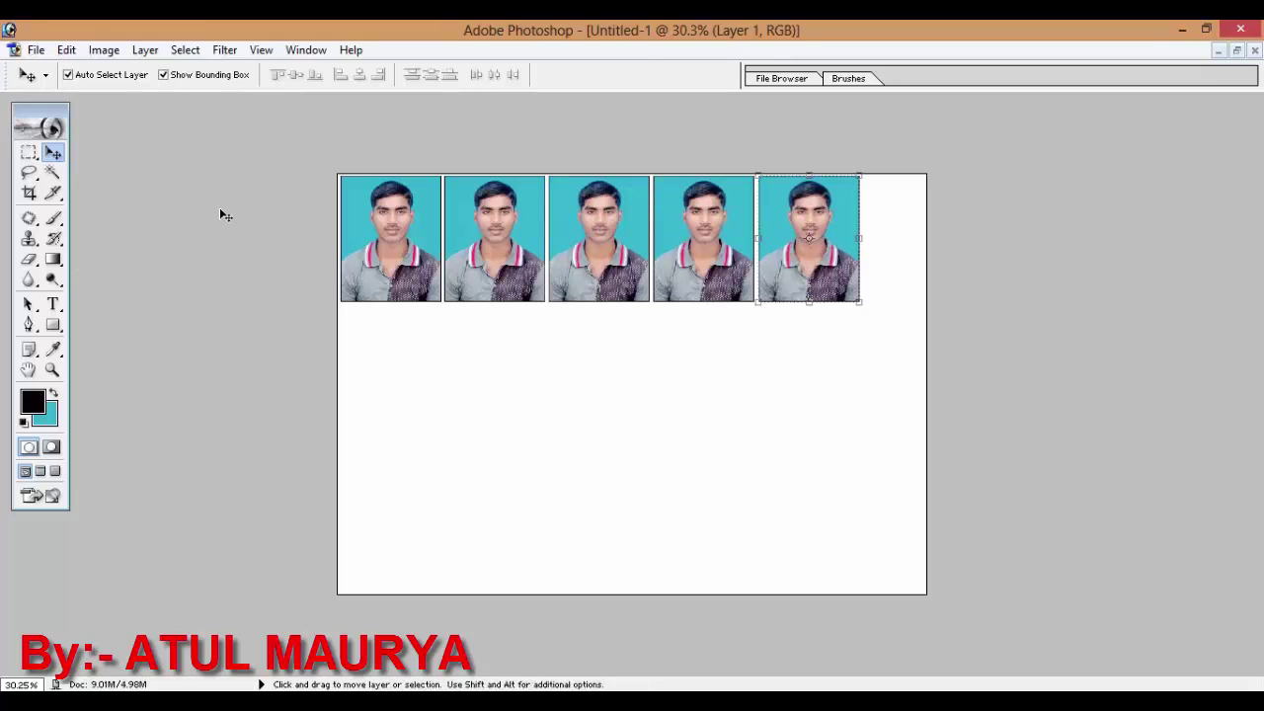
pyautogui.click(28, 155)
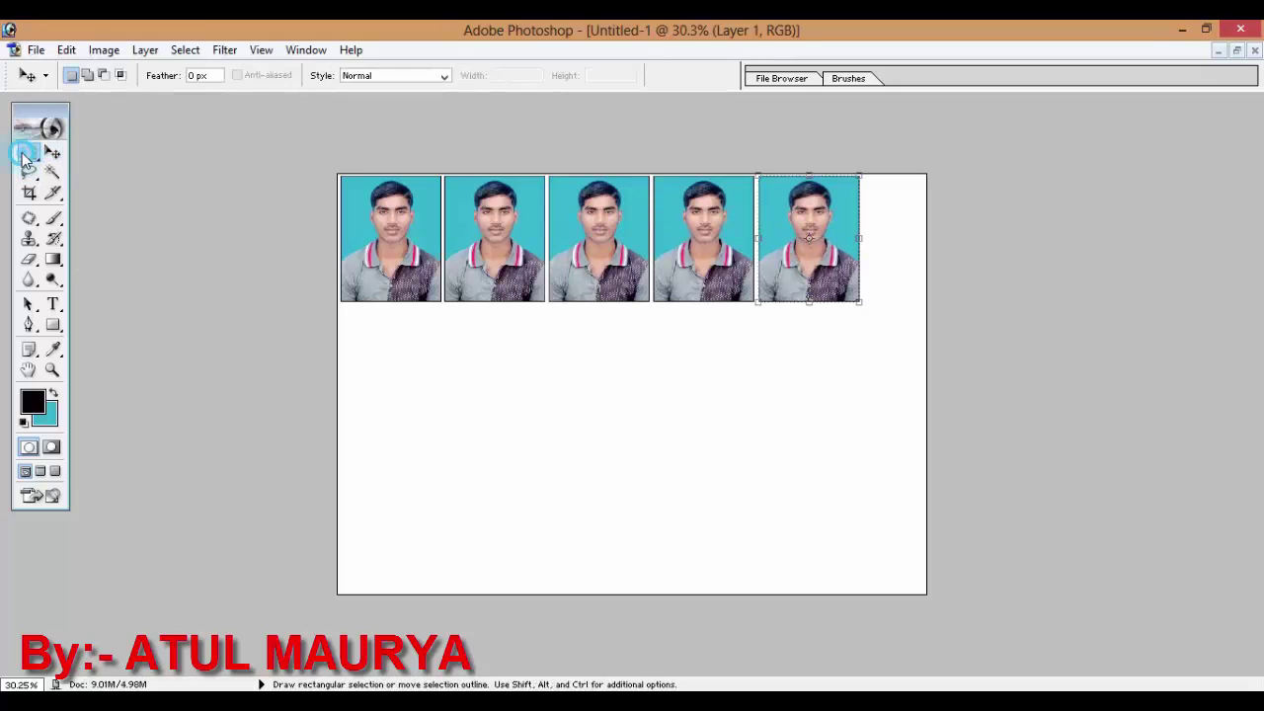
pyautogui.moveTo(272, 151); pyautogui.dragTo(929, 303)
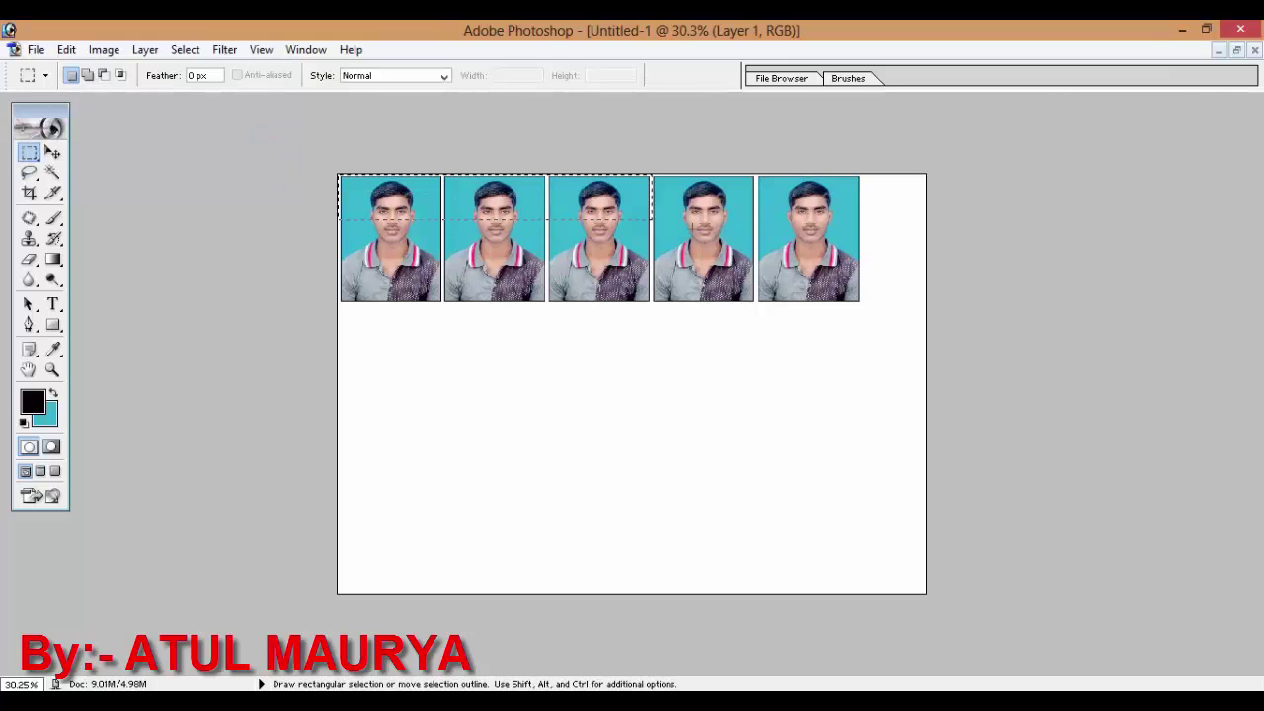
# Copy the top row to a new layer and duplicate it as a second row below.
pyautogui.hotkey('ctrl', 'shift', 'e')
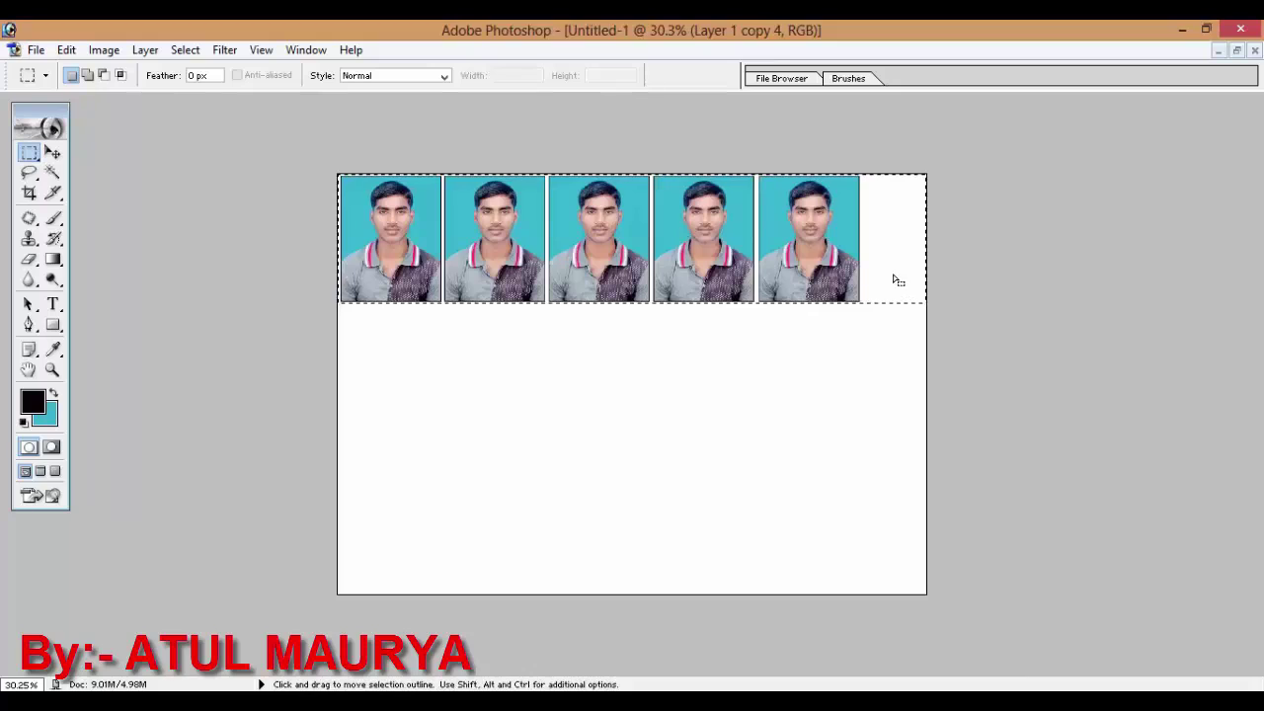
pyautogui.hotkey('ctrl', 'shift')
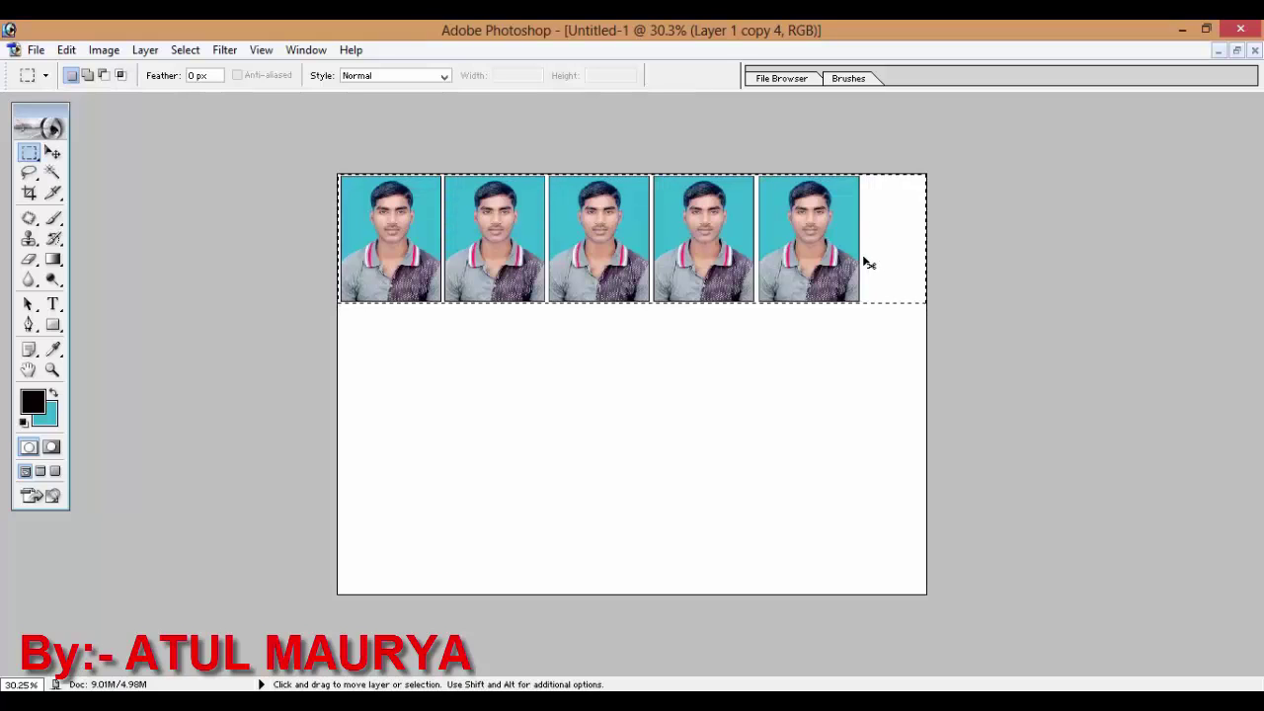
pyautogui.hotkey('ctrl', 'j')
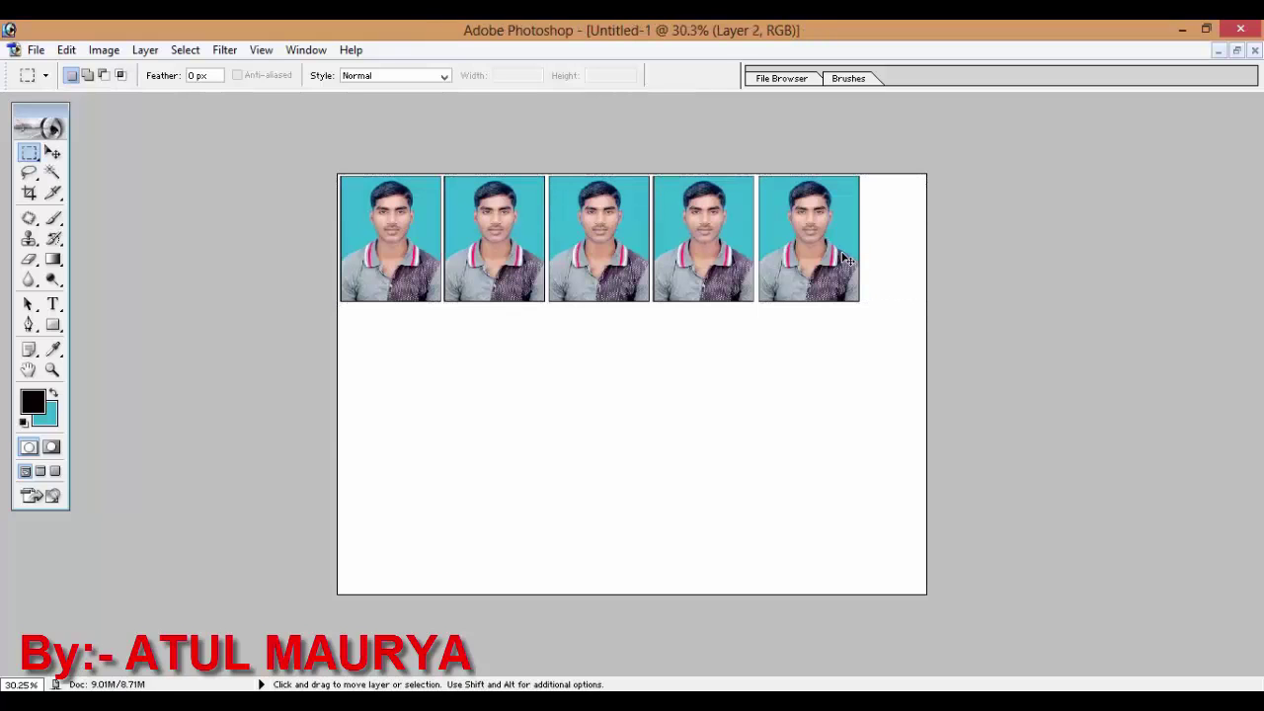
pyautogui.moveTo(844, 259); pyautogui.dragTo(844, 404)
pyautogui.click(54, 153)
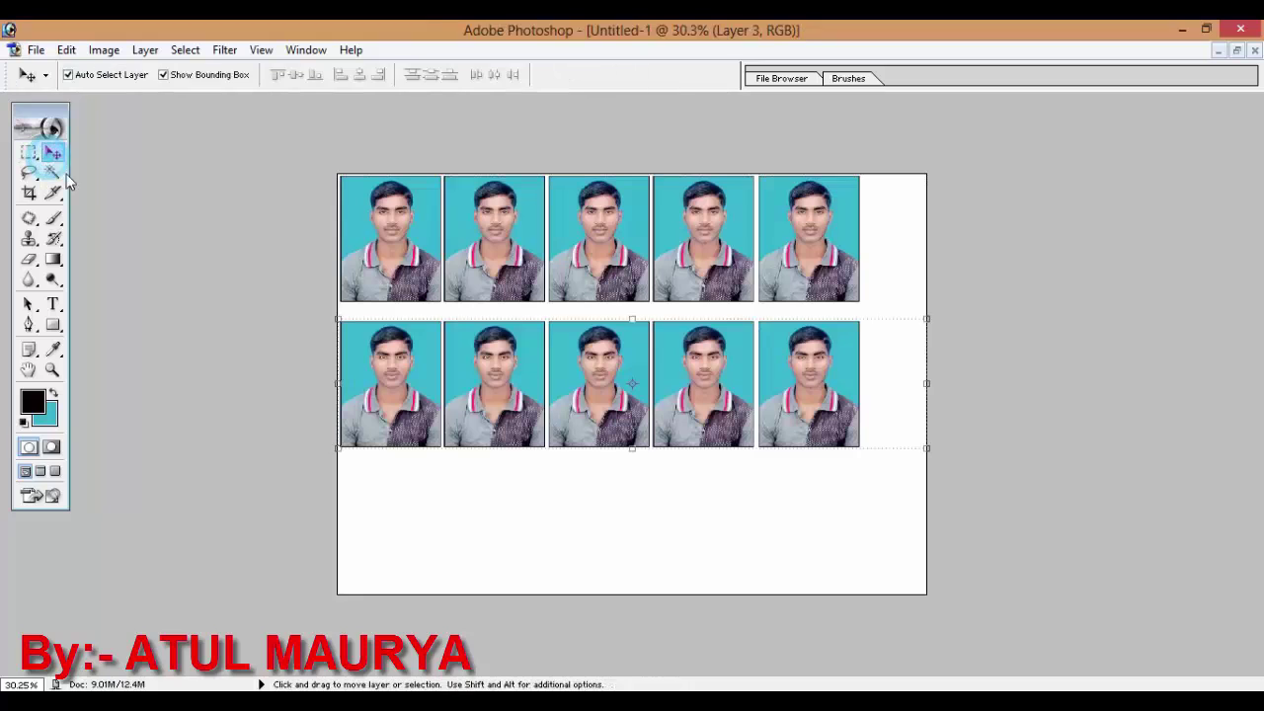
pyautogui.press('Up')
pyautogui.press('Up')
pyautogui.press('Up')
pyautogui.press('Up')
pyautogui.press('Up')
pyautogui.press('Up')
pyautogui.press('Up')
pyautogui.press('Up')
pyautogui.press('Up')
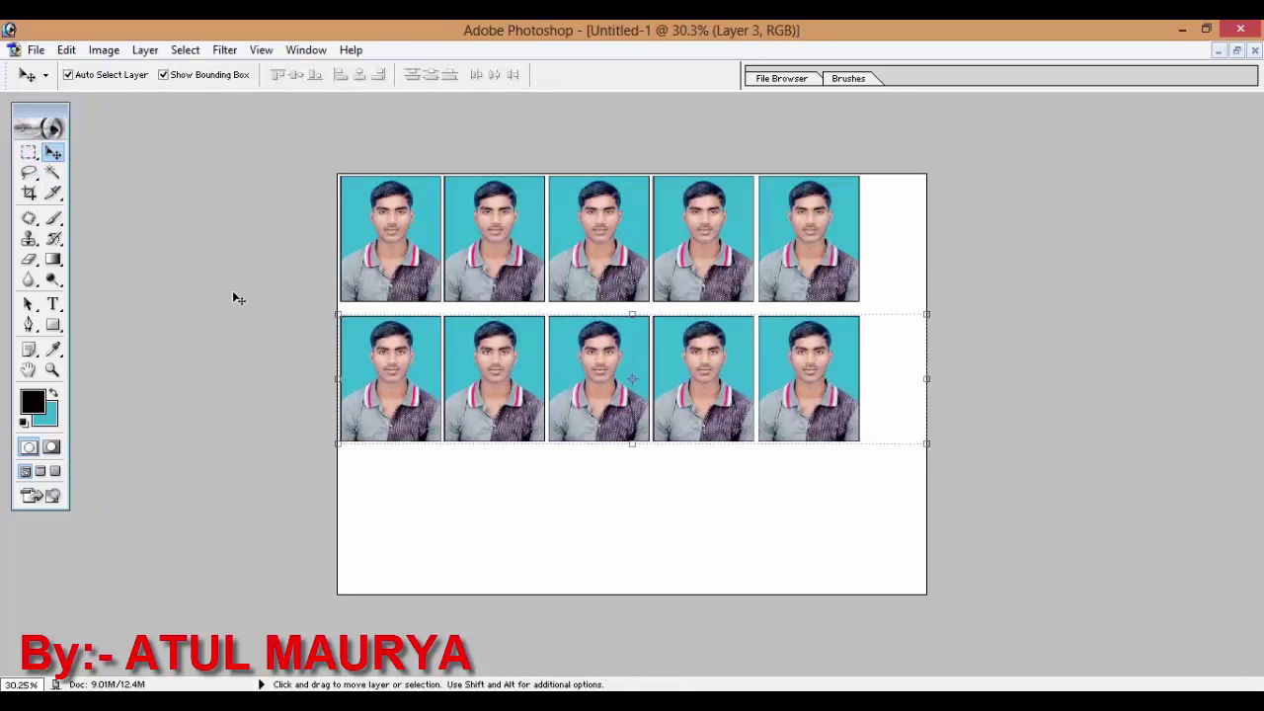
pyautogui.press('Up')
pyautogui.press('Up')
pyautogui.press('Up')
pyautogui.press('Up')
pyautogui.press('Up')
pyautogui.press('Up')
pyautogui.press('Up')
pyautogui.press('Up')
pyautogui.press('Up')
pyautogui.press('Up')
pyautogui.press('Up')
pyautogui.press('Up')
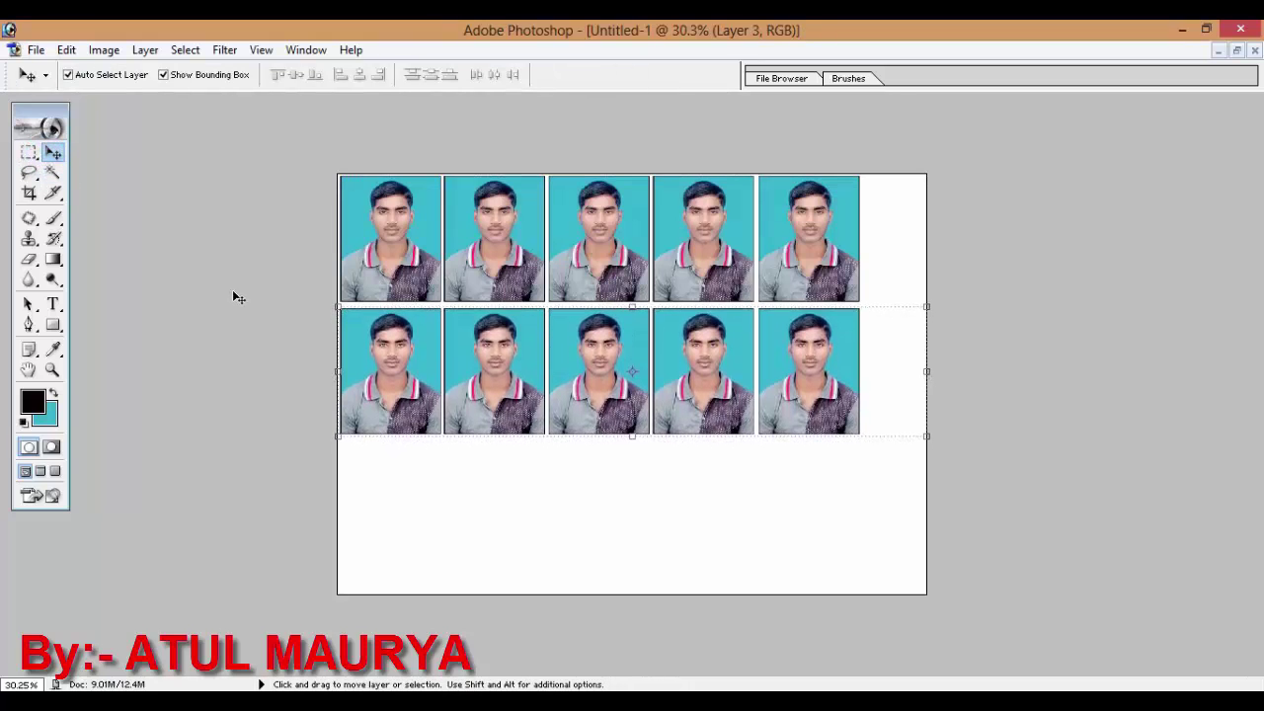
pyautogui.press('Up')
pyautogui.press('Up')
pyautogui.press('Up')
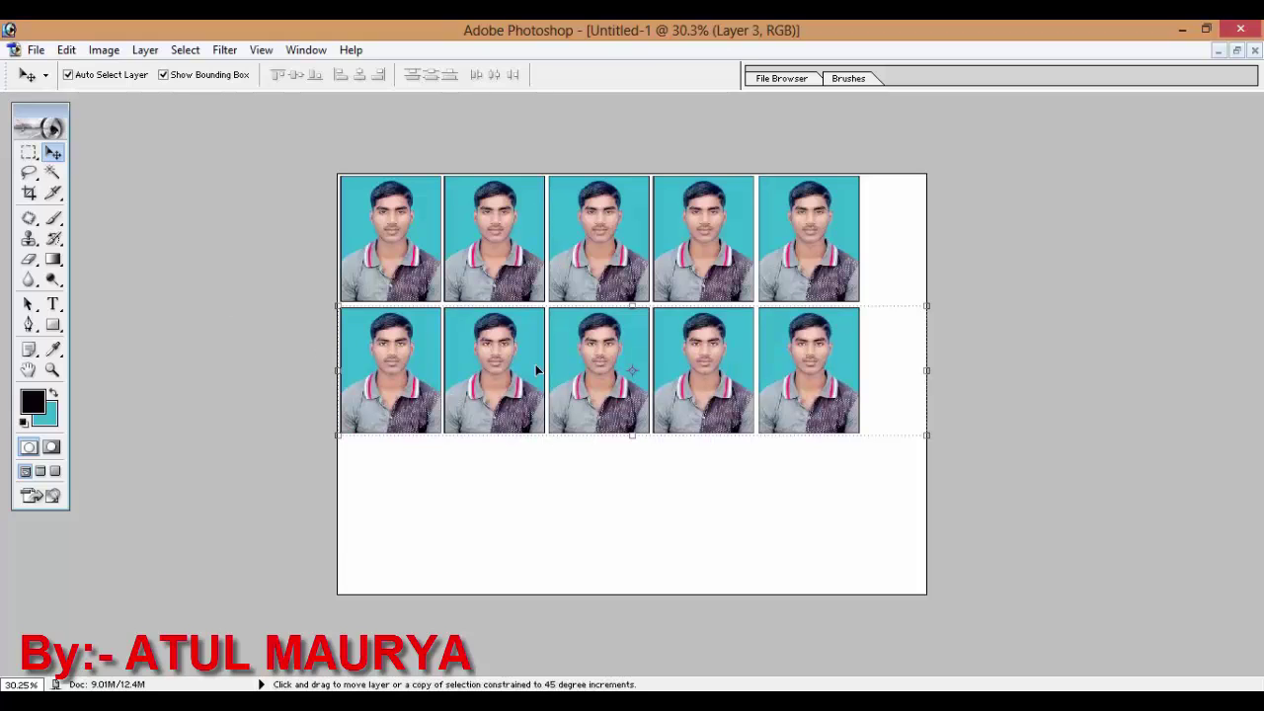
# Copy the second row down as a third row, nudging it into place.
pyautogui.moveTo(536, 367); pyautogui.dragTo(550, 505)
pyautogui.press('Down')
pyautogui.press('Down')
pyautogui.press('Down')
pyautogui.press('Down')
pyautogui.press('Down')
pyautogui.press('Down')
pyautogui.press('Down')
pyautogui.press('Down')
pyautogui.press('Down')
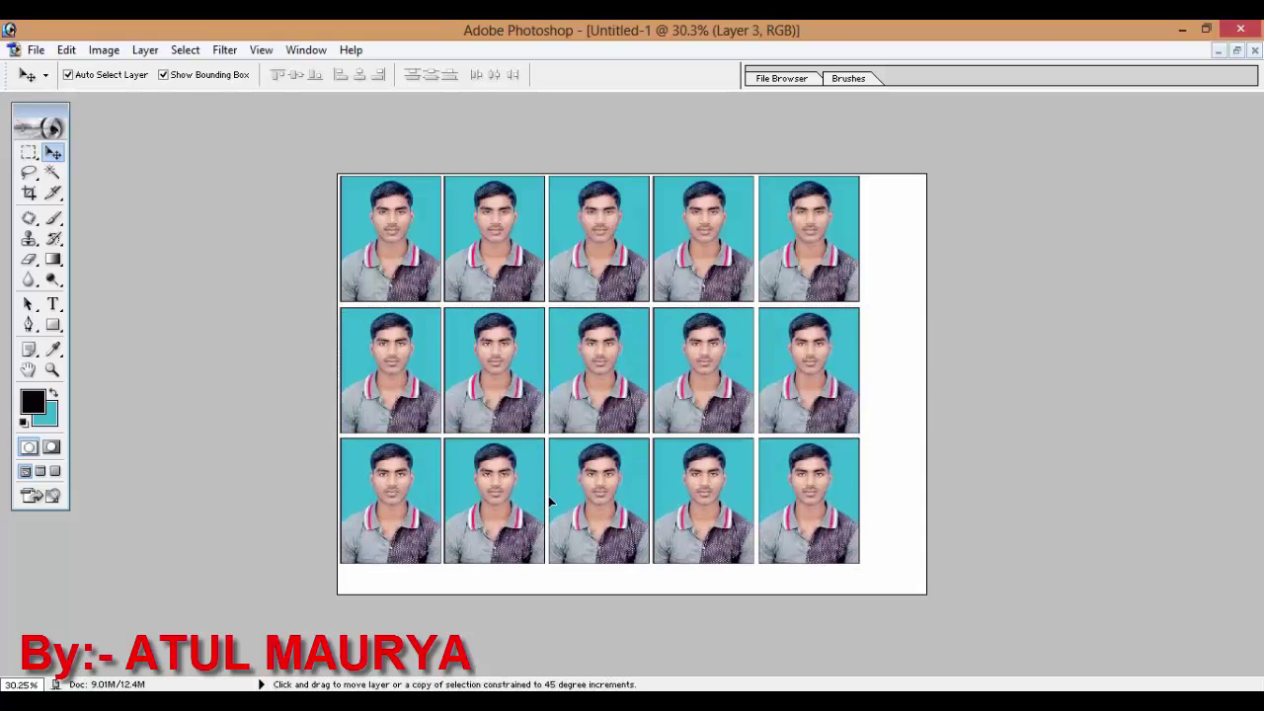
pyautogui.press('Down')
pyautogui.press('Down')
pyautogui.press('Down')
pyautogui.press('Down')
pyautogui.press('Down')
pyautogui.press('Down')
pyautogui.press('Down')
pyautogui.press('Down')
pyautogui.press('Down')
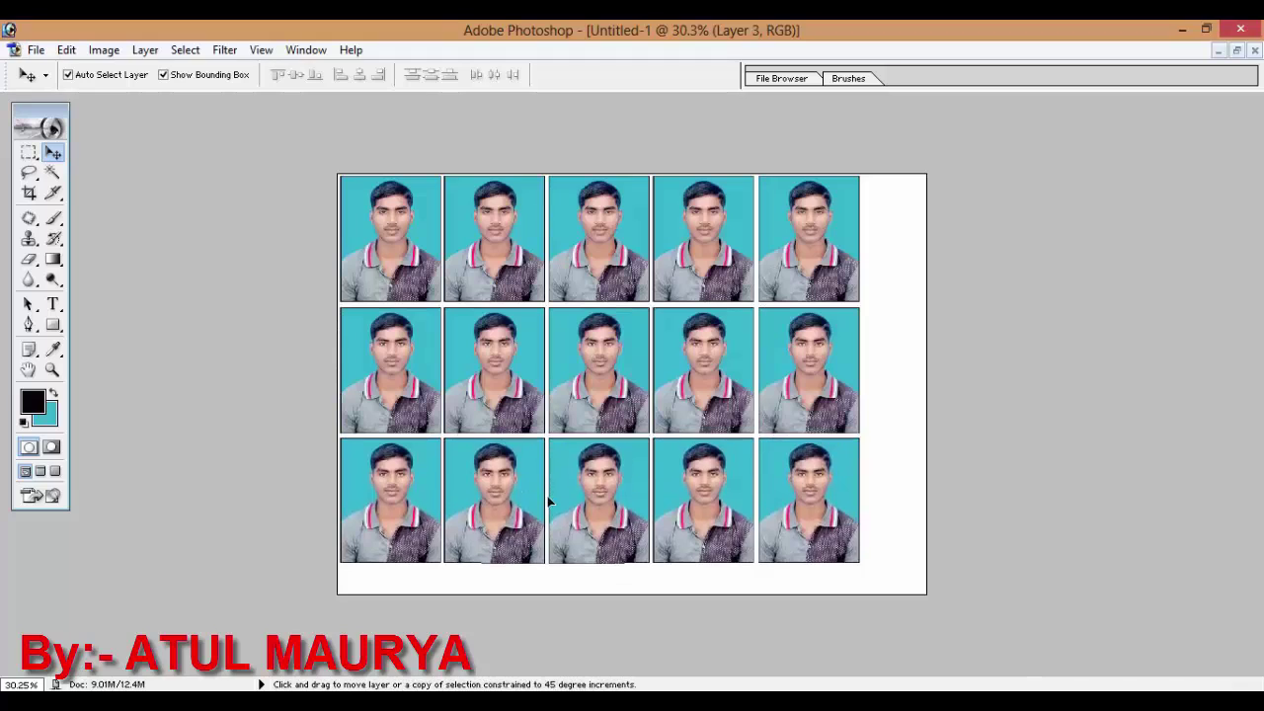
pyautogui.press('Down')
pyautogui.press('Down')
pyautogui.press('Down')
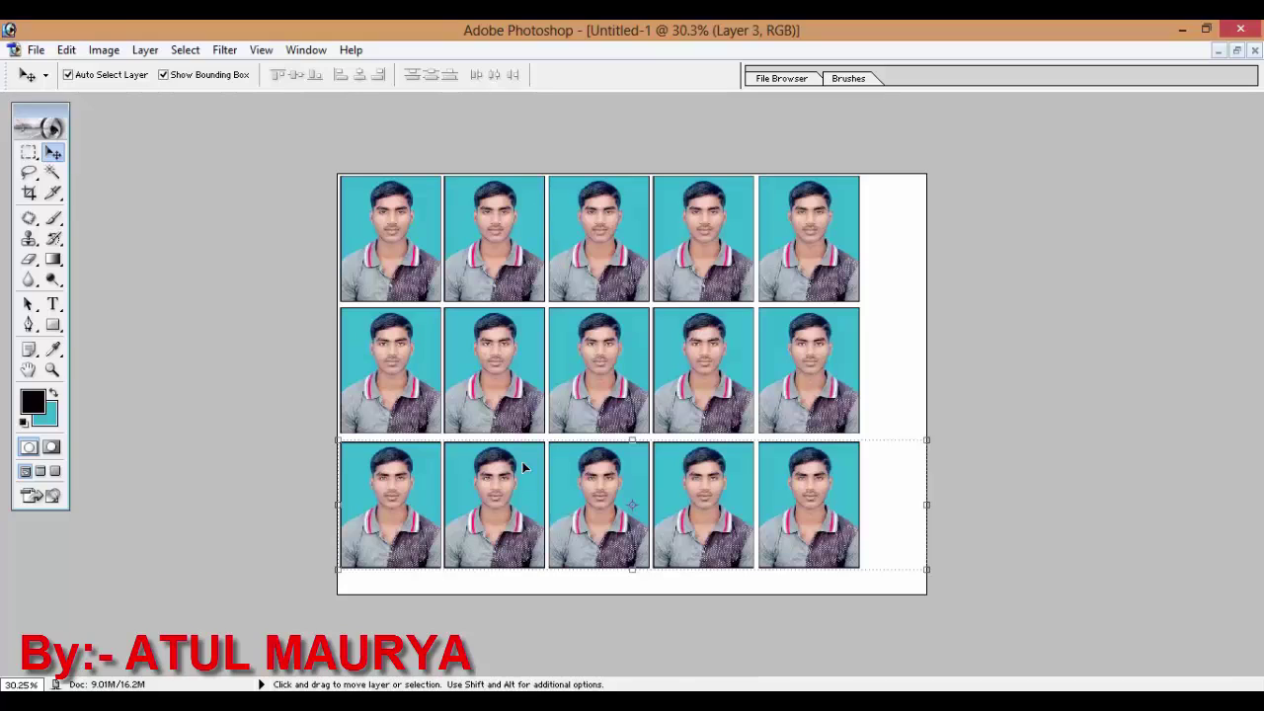
# Undo back to the top row, select all, and Alt+Shift-drag a copy of the row down.
pyautogui.hotkey('ctrl', 'alt', 'z')
pyautogui.hotkey('ctrl', 'alt', 'z')
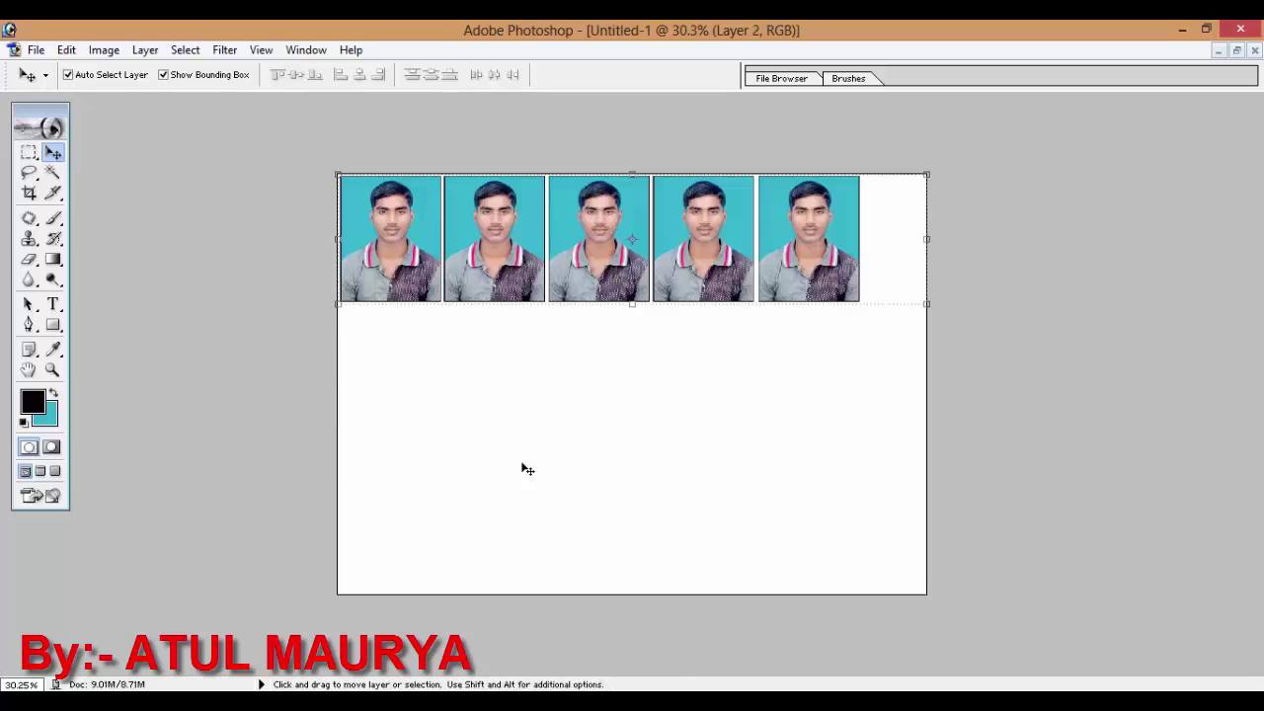
pyautogui.hotkey('ctrl', 'a')
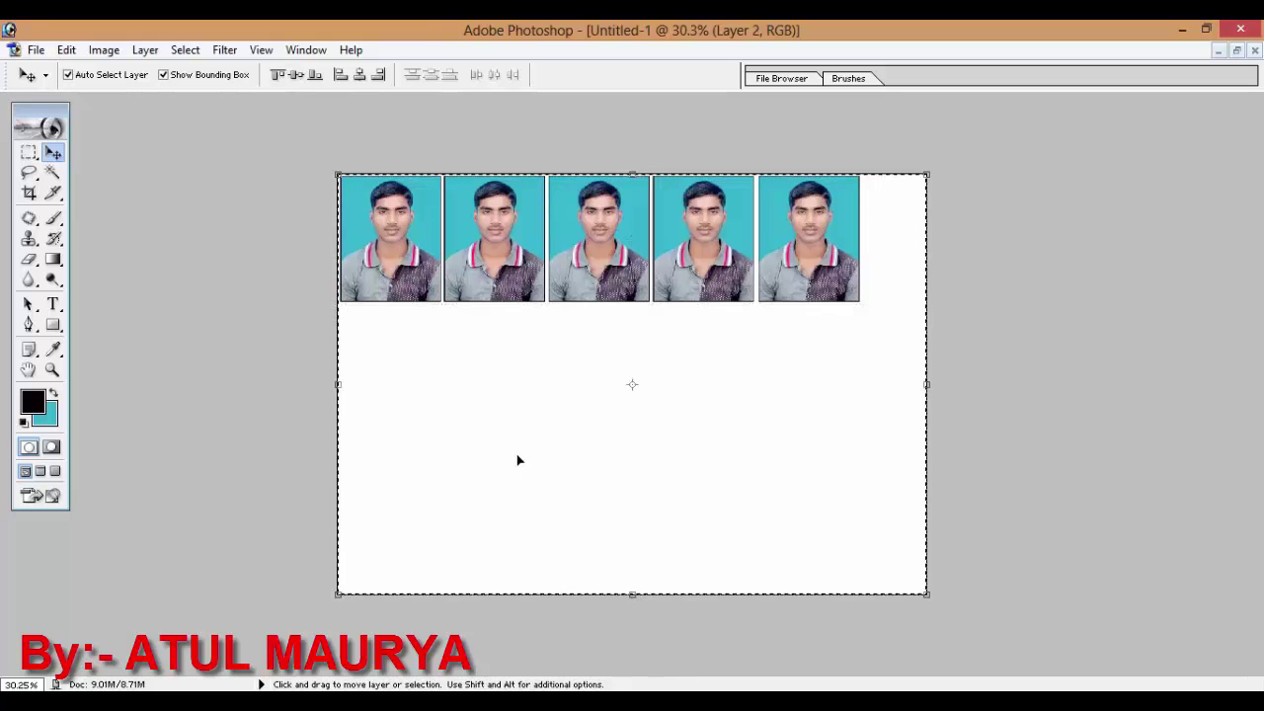
pyautogui.press('alt')
pyautogui.press('shift')
pyautogui.press('shift')
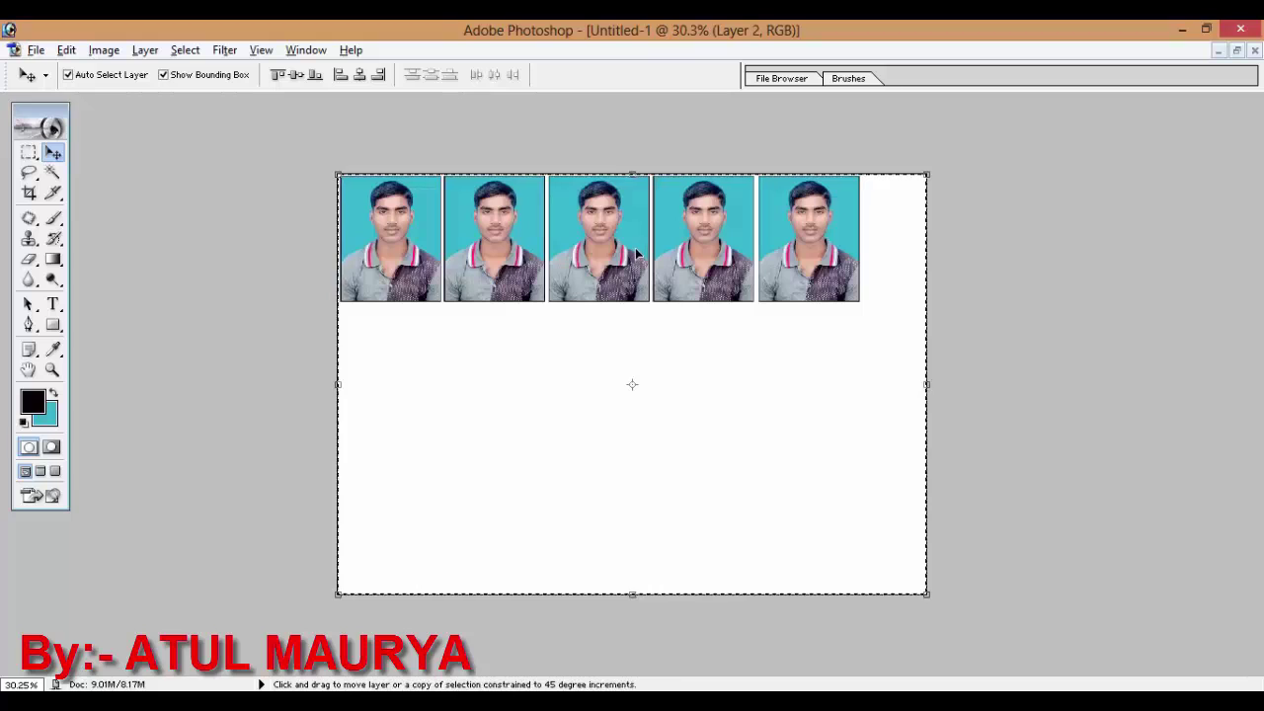
pyautogui.moveTo(666, 241)
pyautogui.mouseDown()
pyautogui.moveTo(668, 393)
pyautogui.moveTo(696, 481)
pyautogui.mouseUp()
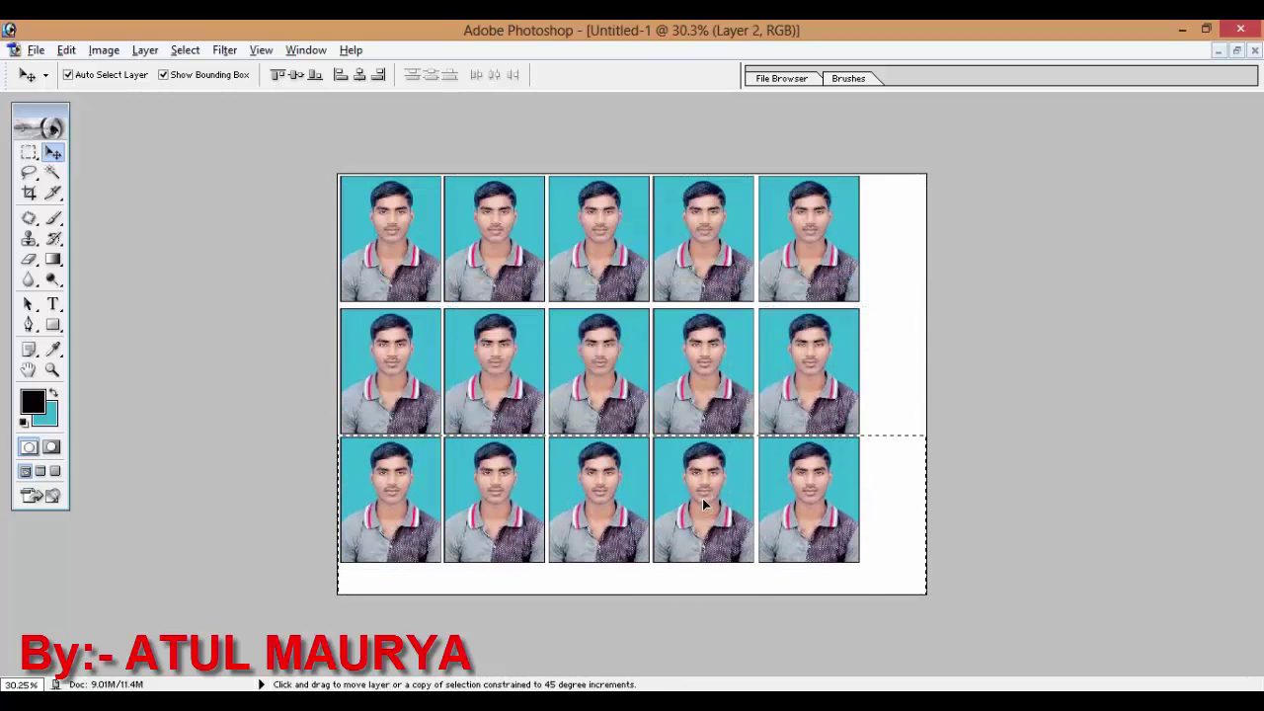
pyautogui.moveTo(696, 481); pyautogui.dragTo(702, 498)
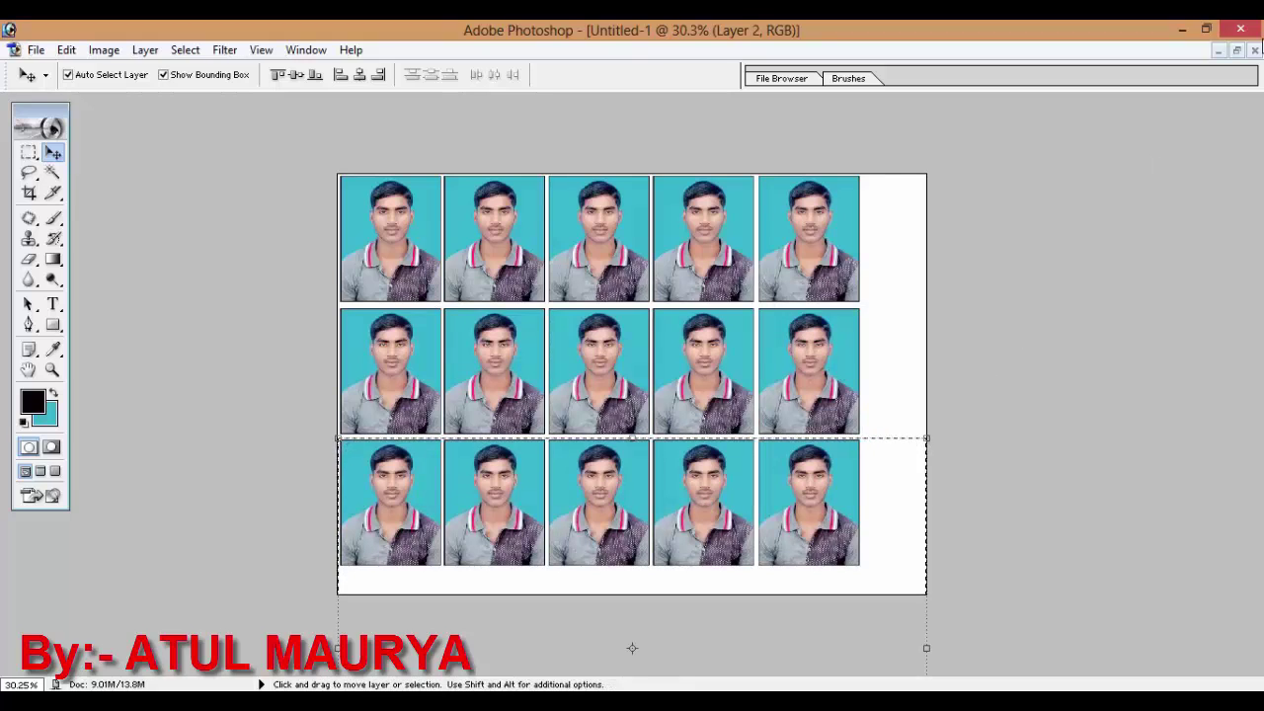
# Close the extra document without saving and fit the maximized Untitled-1 sheet on screen.
pyautogui.click(1254, 51)
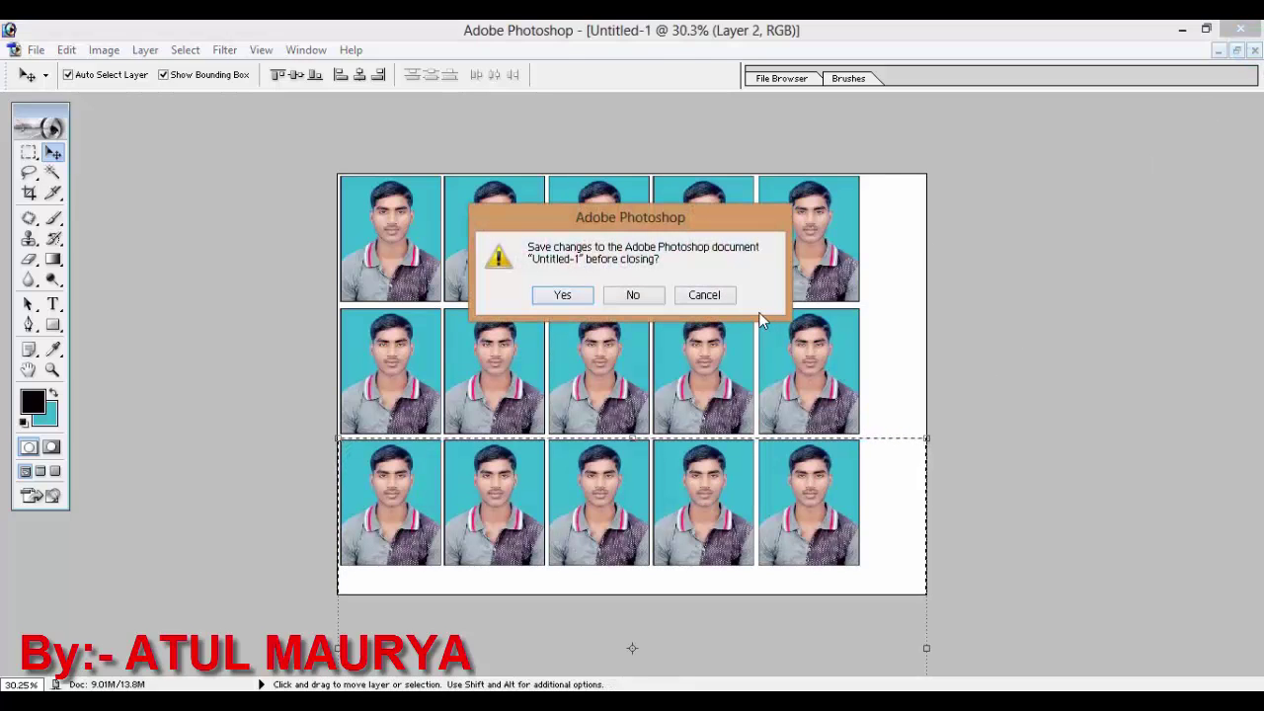
pyautogui.click(700, 294)
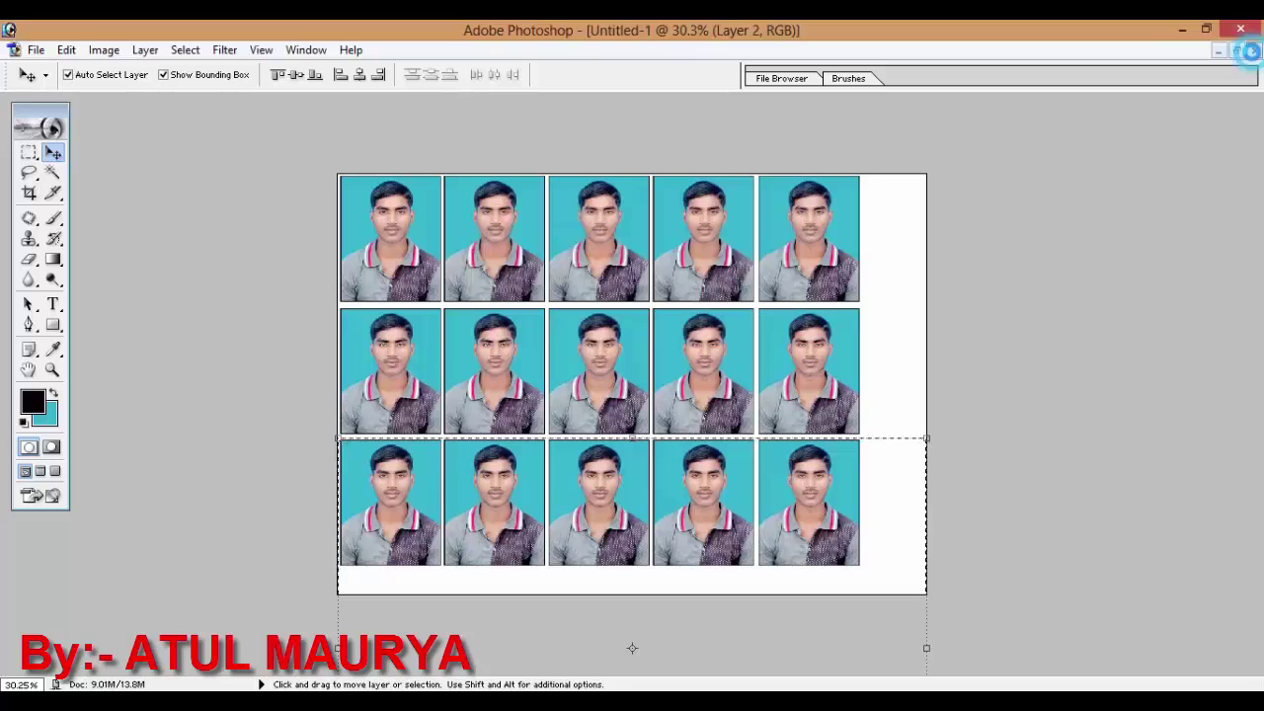
pyautogui.click(1255, 50)
pyautogui.click(654, 298)
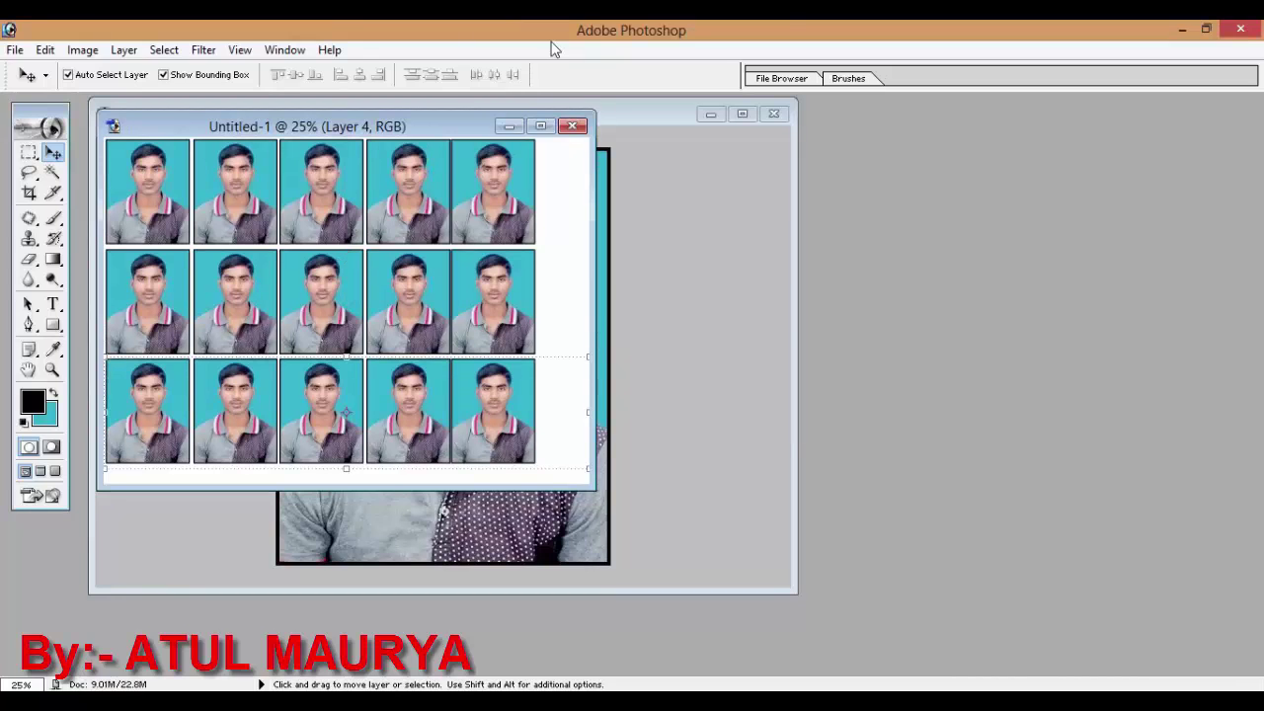
pyautogui.click(542, 123)
pyautogui.hotkey('ctrl', '0')
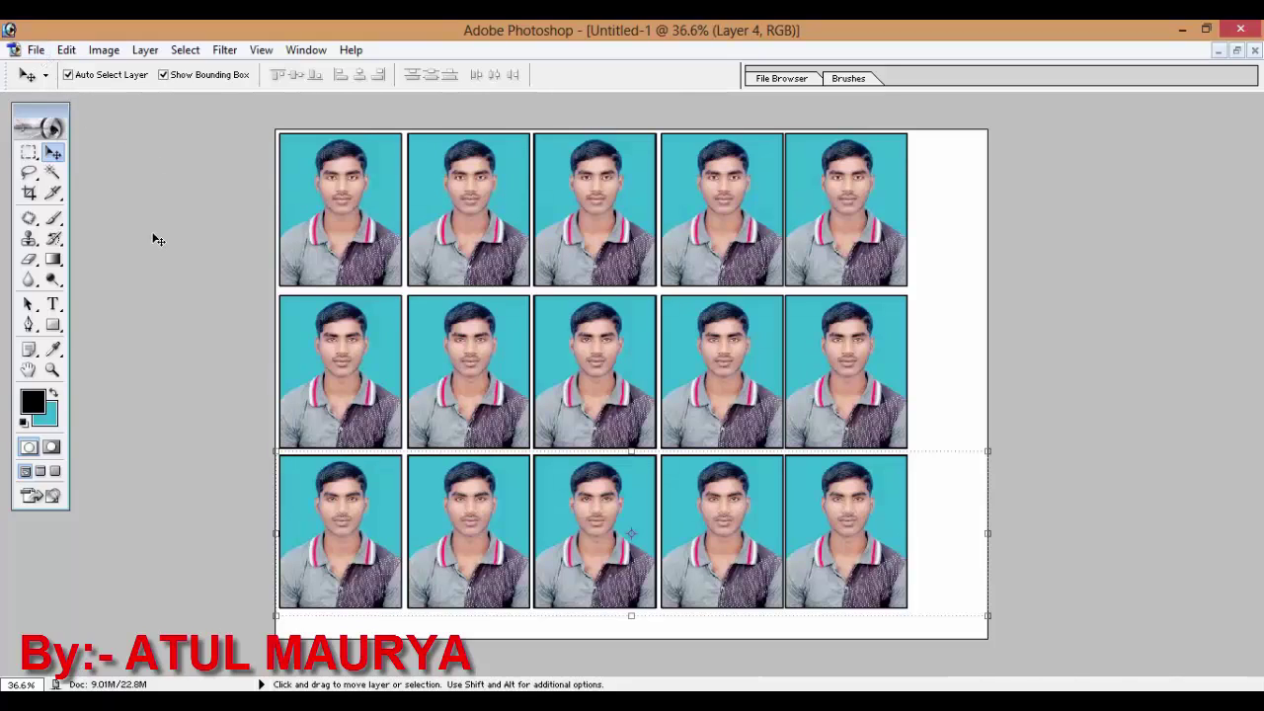
# Save the sheet to the Desktop as a JPEG named 01.
pyautogui.click(35, 50)
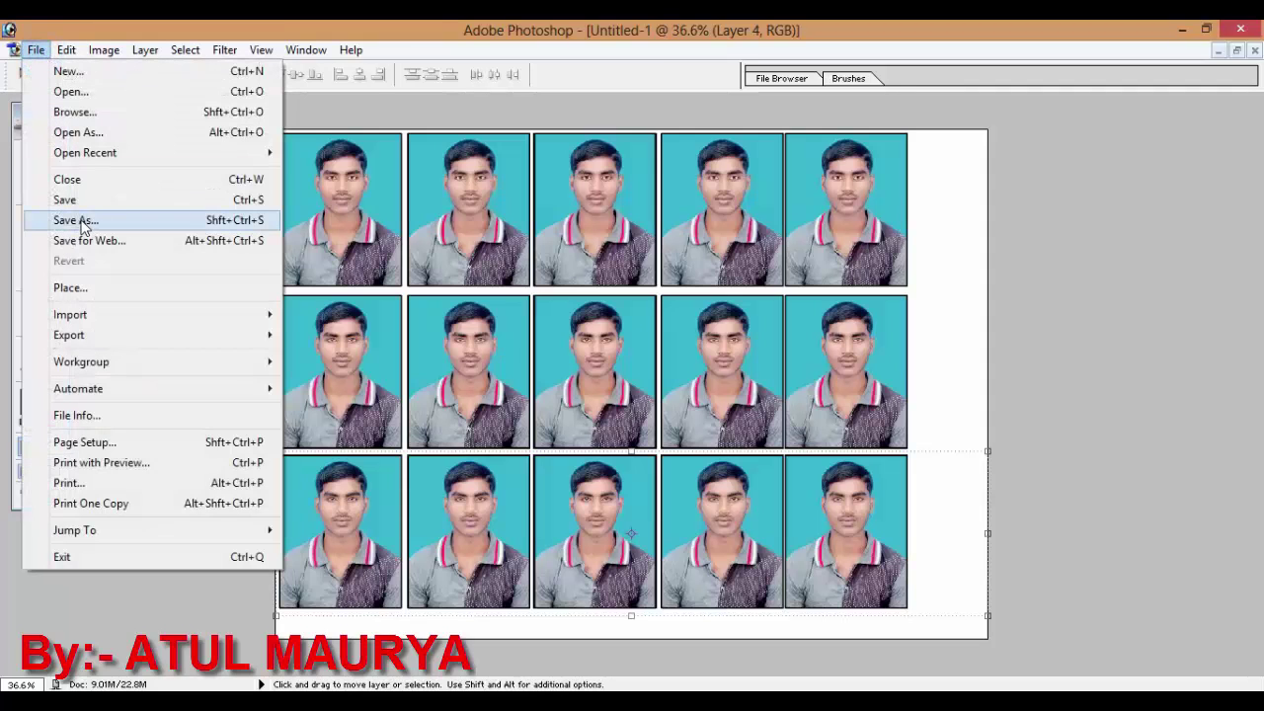
pyautogui.click(91, 220)
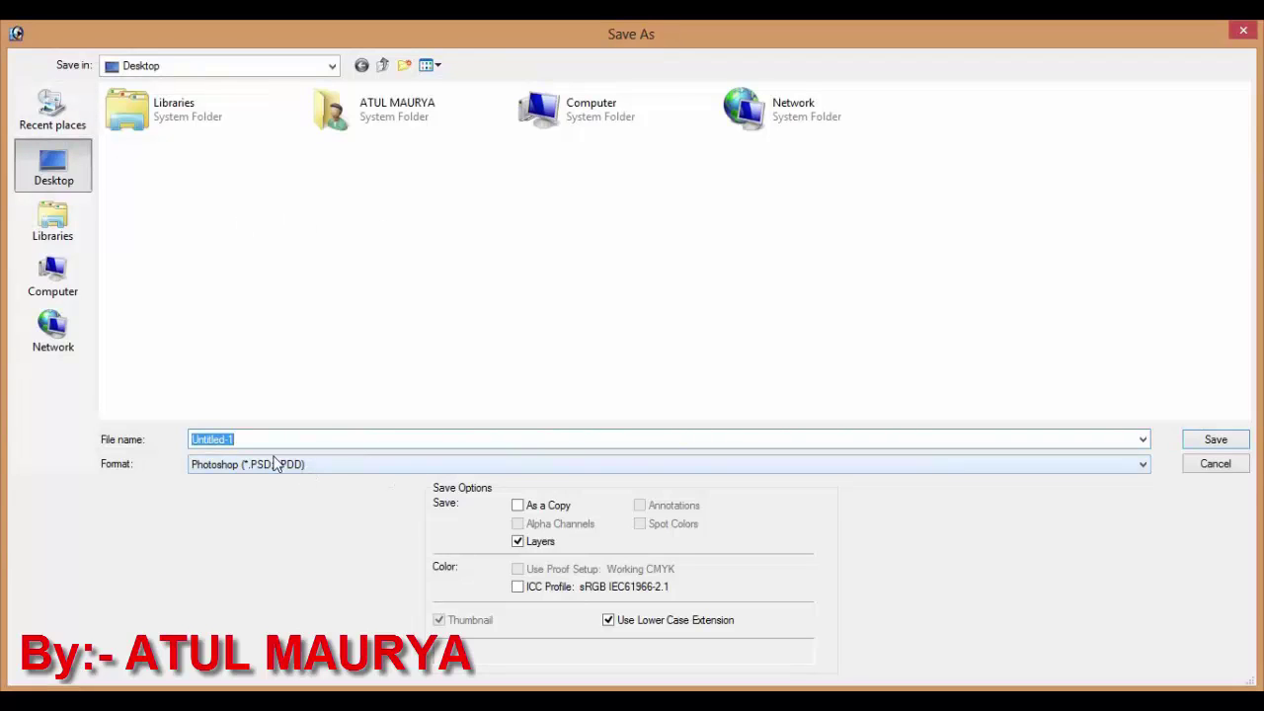
pyautogui.click(255, 463)
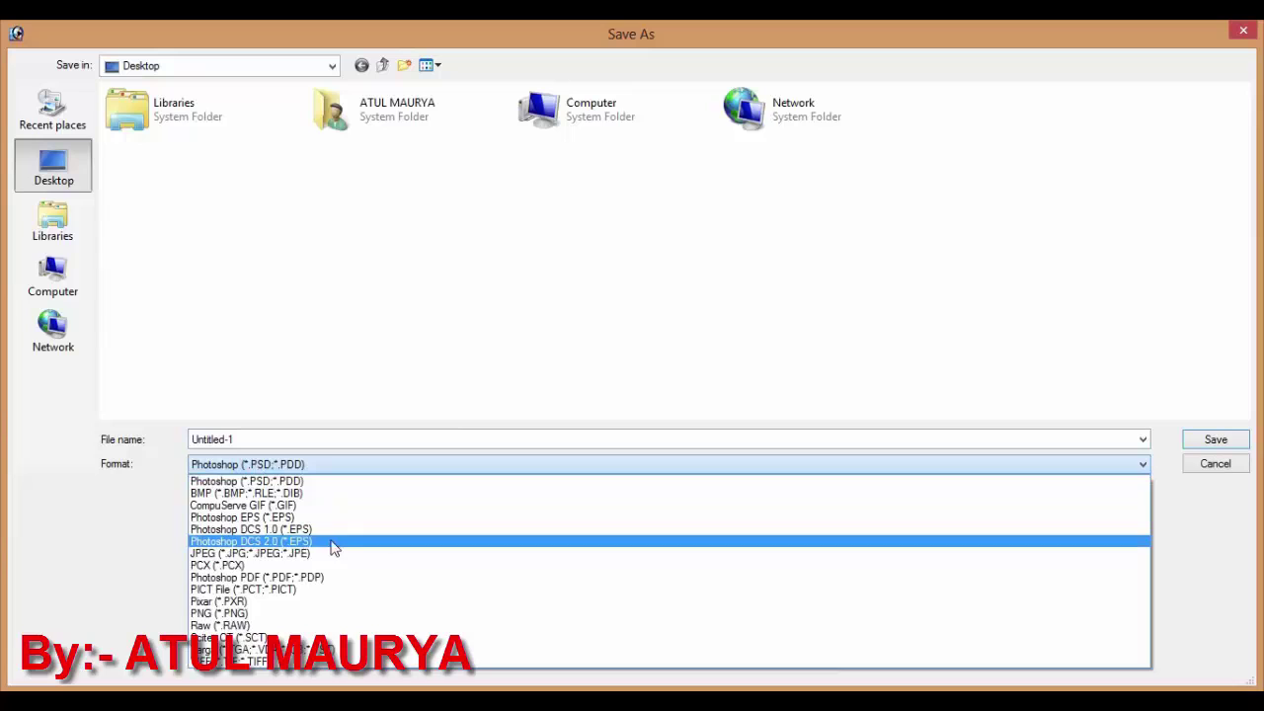
pyautogui.click(319, 553)
pyautogui.doubleClick(290, 439)
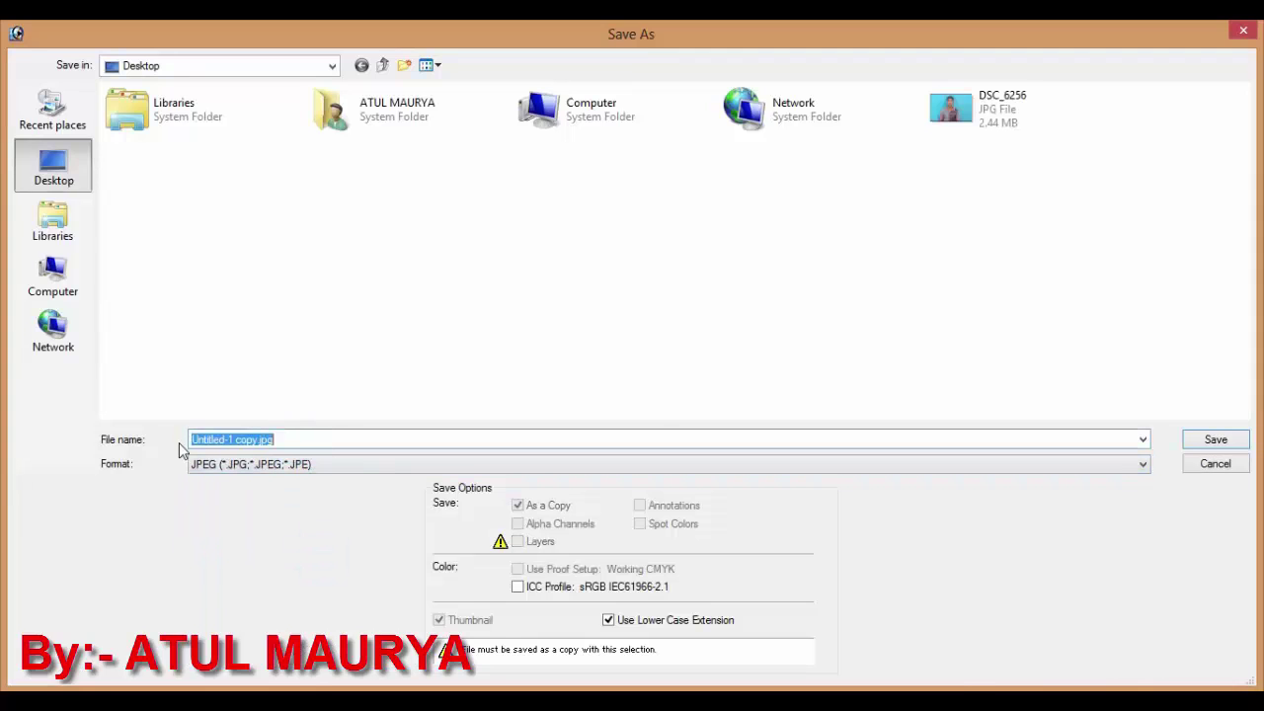
pyautogui.write('01')
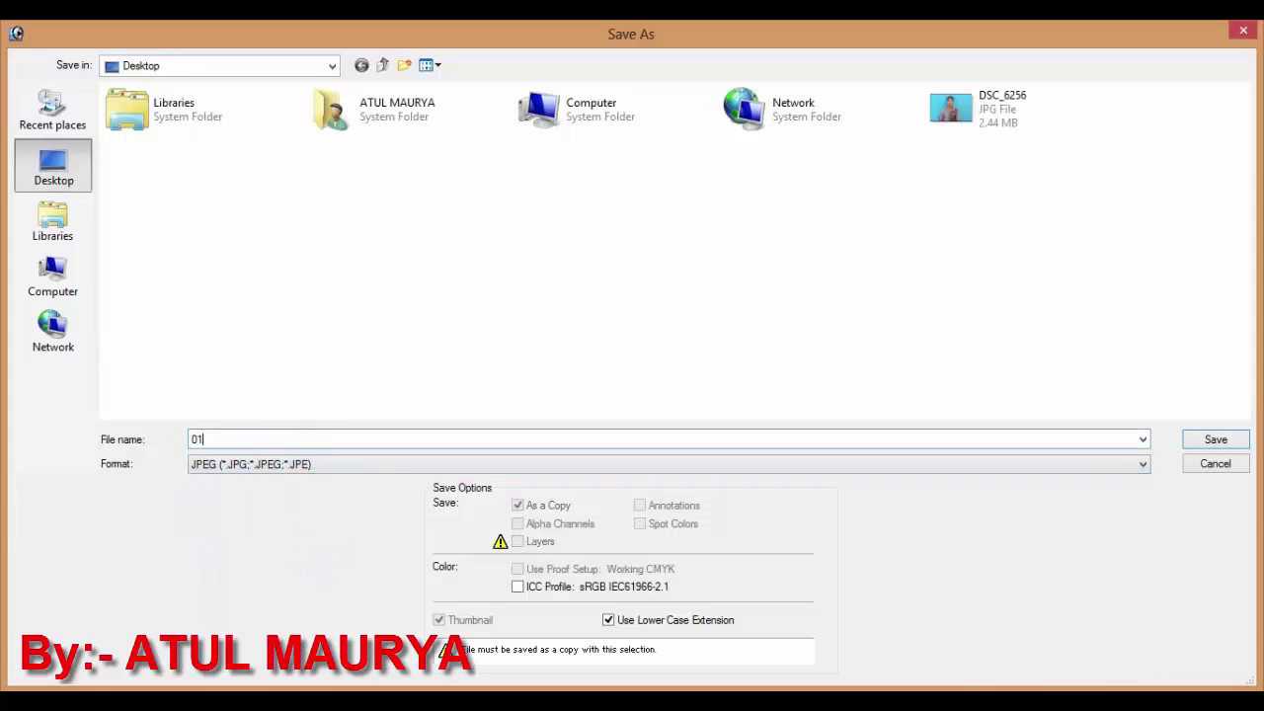
pyautogui.click(1215, 439)
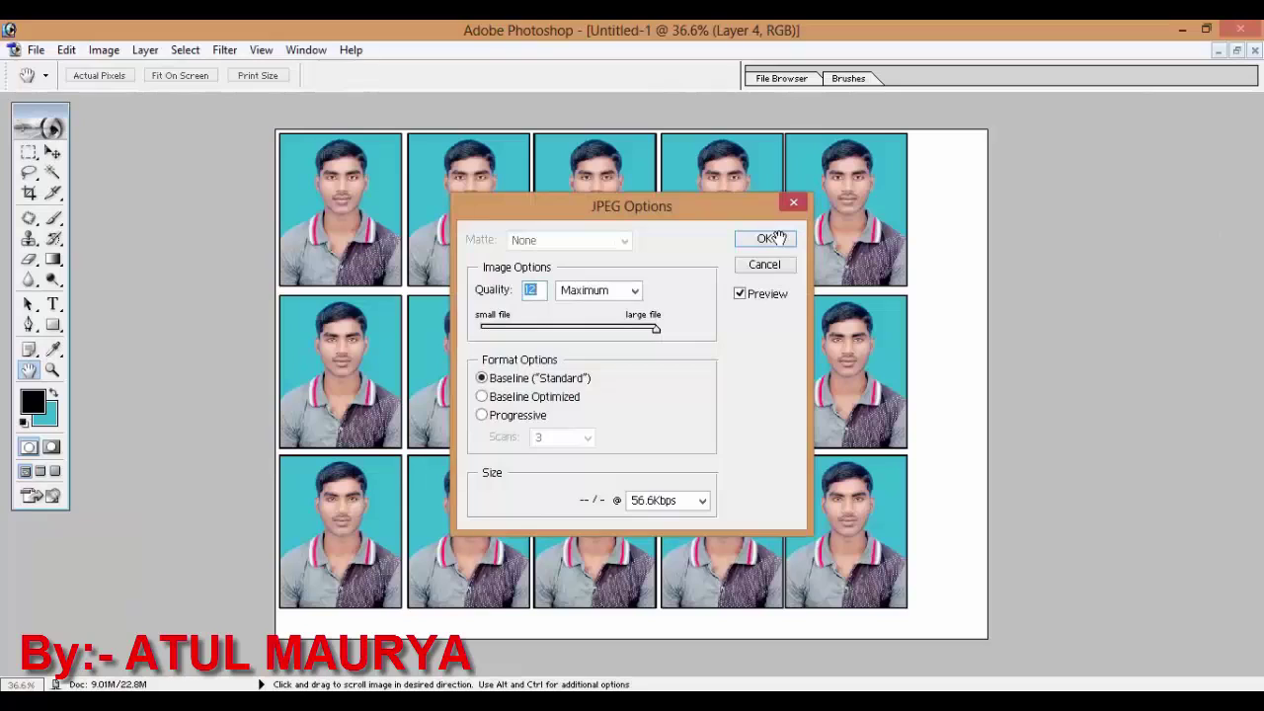
# Set JPEG quality to 12 (Maximum) and confirm.
pyautogui.moveTo(656, 328); pyautogui.dragTo(481, 331)
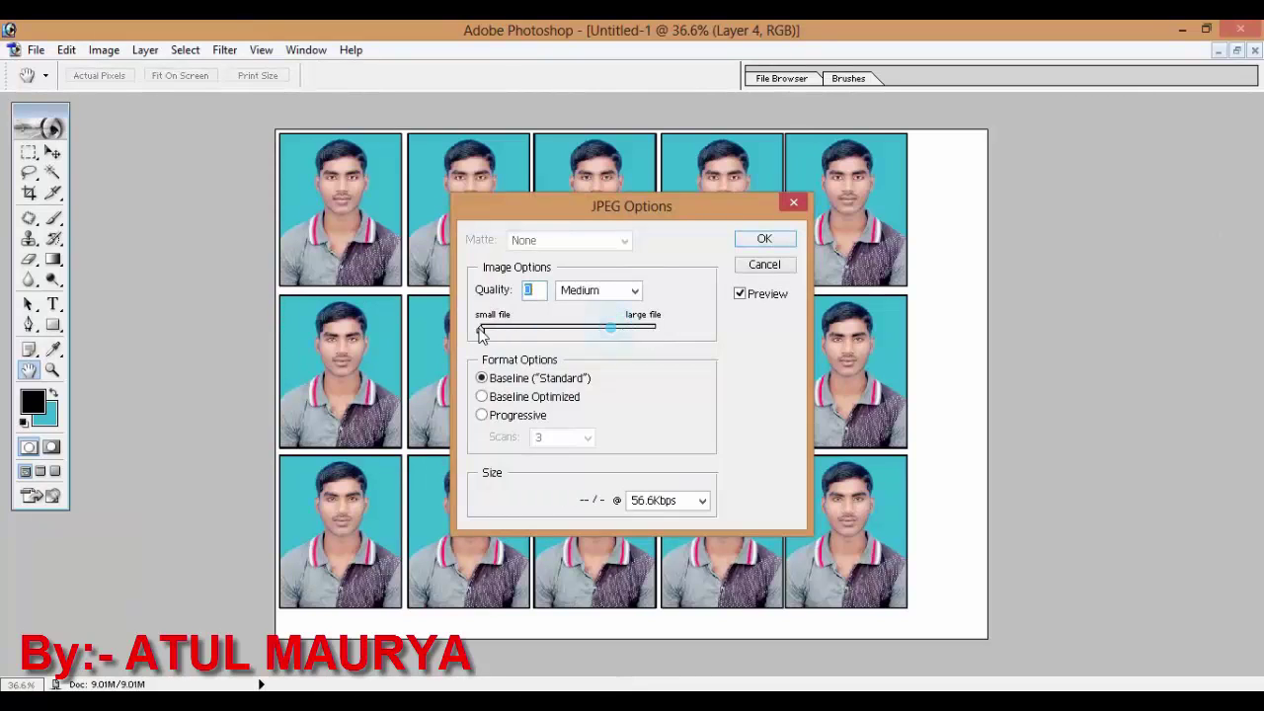
pyautogui.click(656, 328)
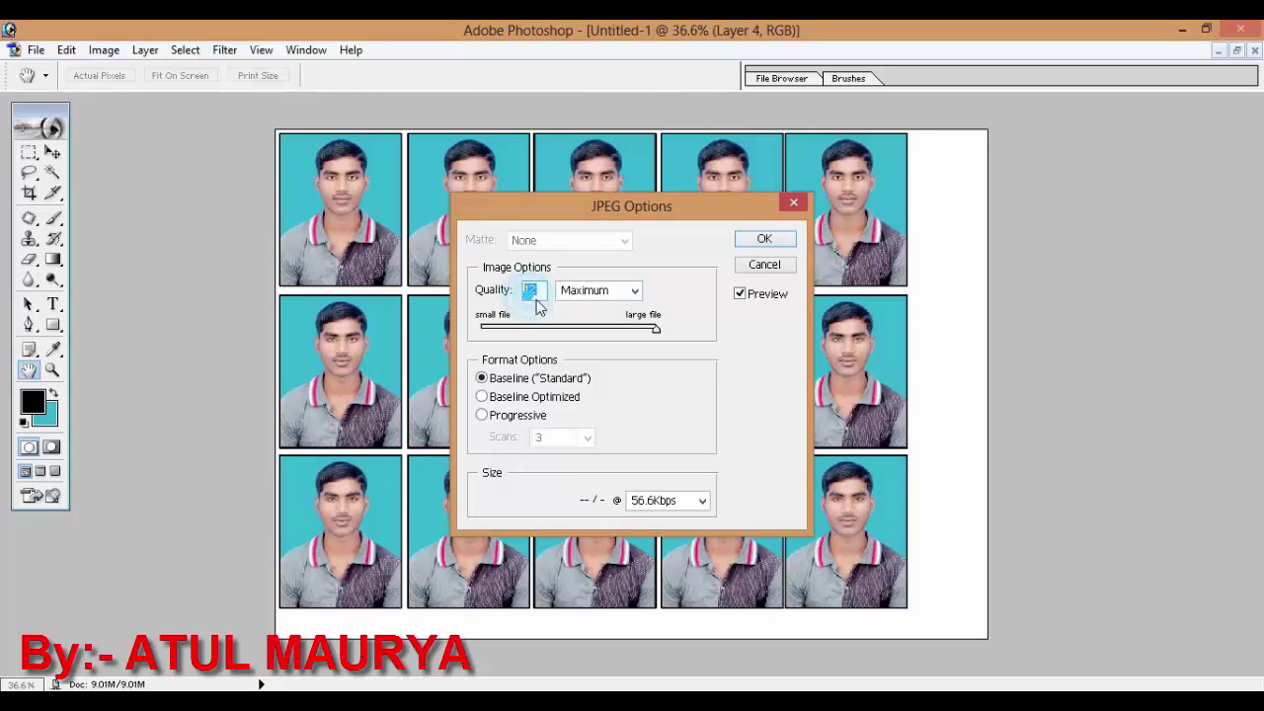
pyautogui.click(776, 238)
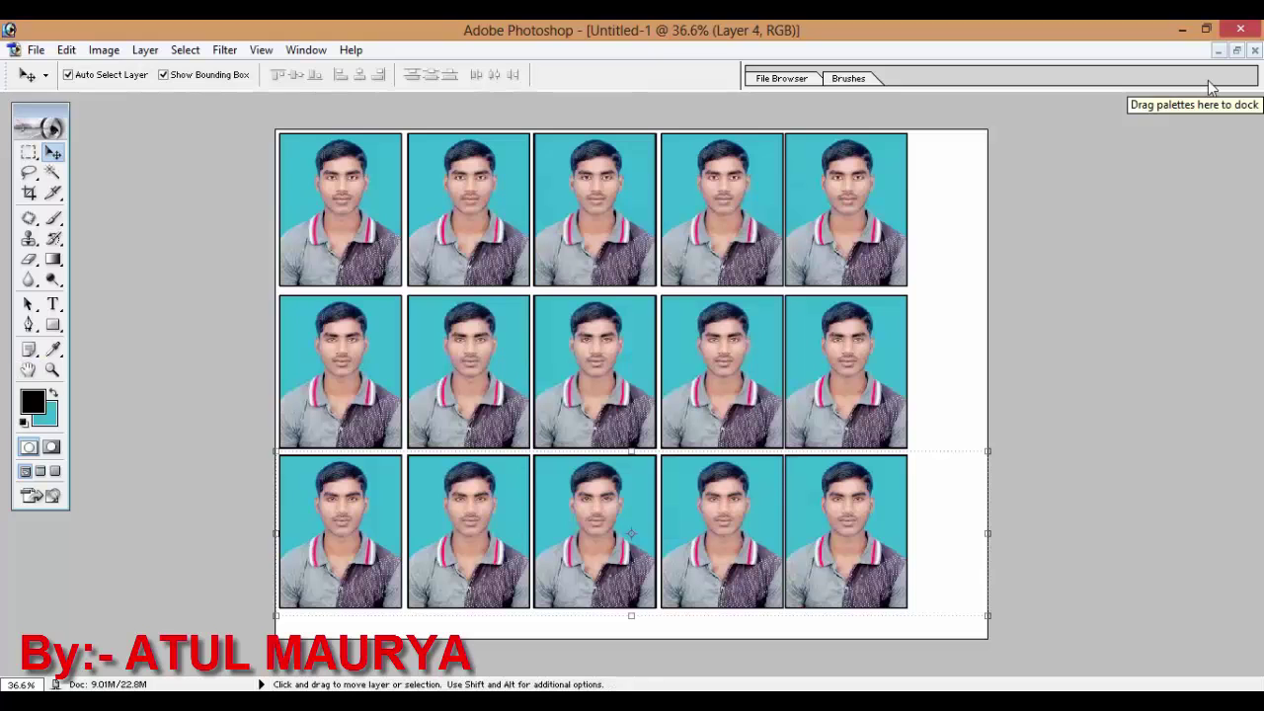
pyautogui.click(1180, 31)
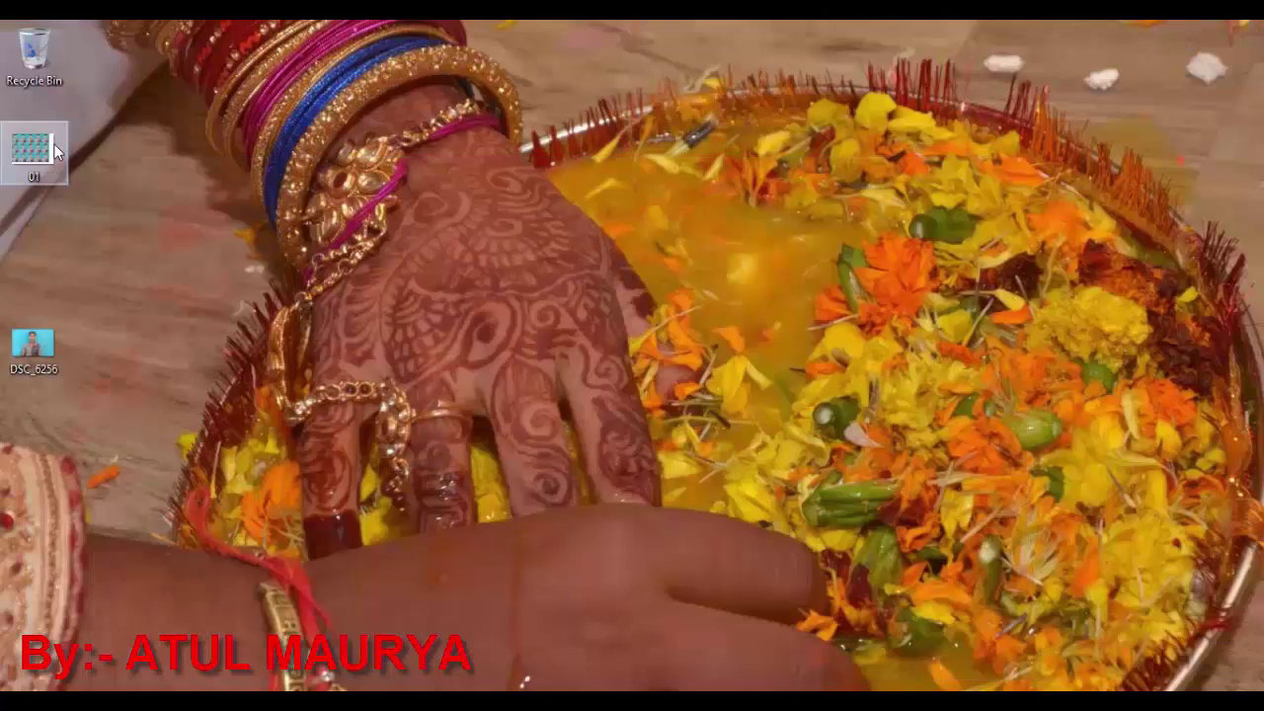
pyautogui.rightClick(56, 145)
pyautogui.click(105, 237)
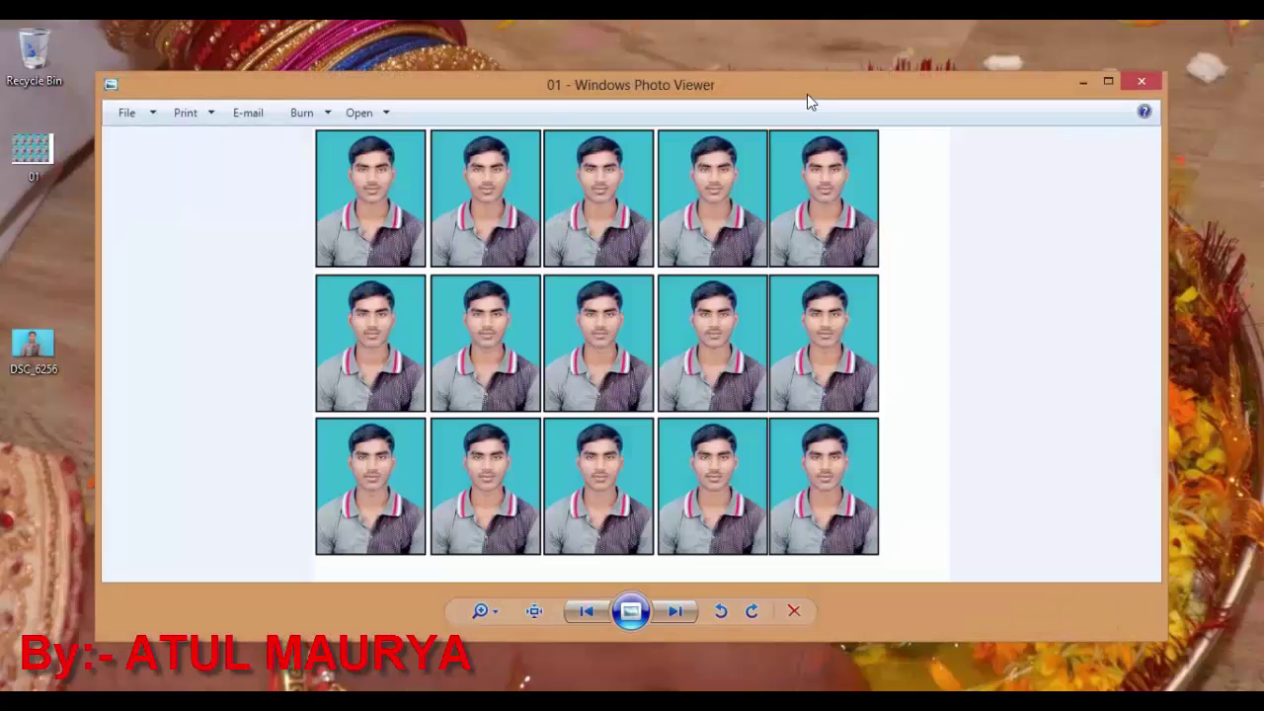
pyautogui.doubleClick(807, 95)
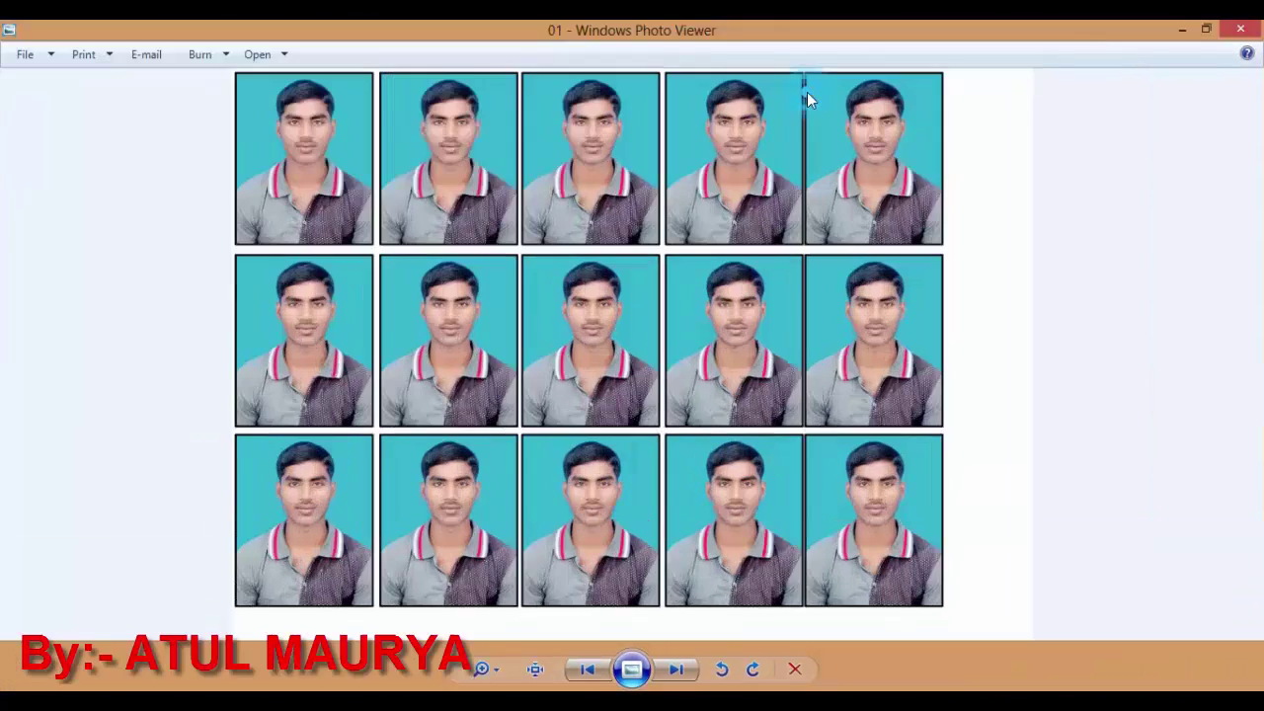
pyautogui.scroll(3, 689, 200)
pyautogui.moveTo(733, 245); pyautogui.dragTo(731, 371)
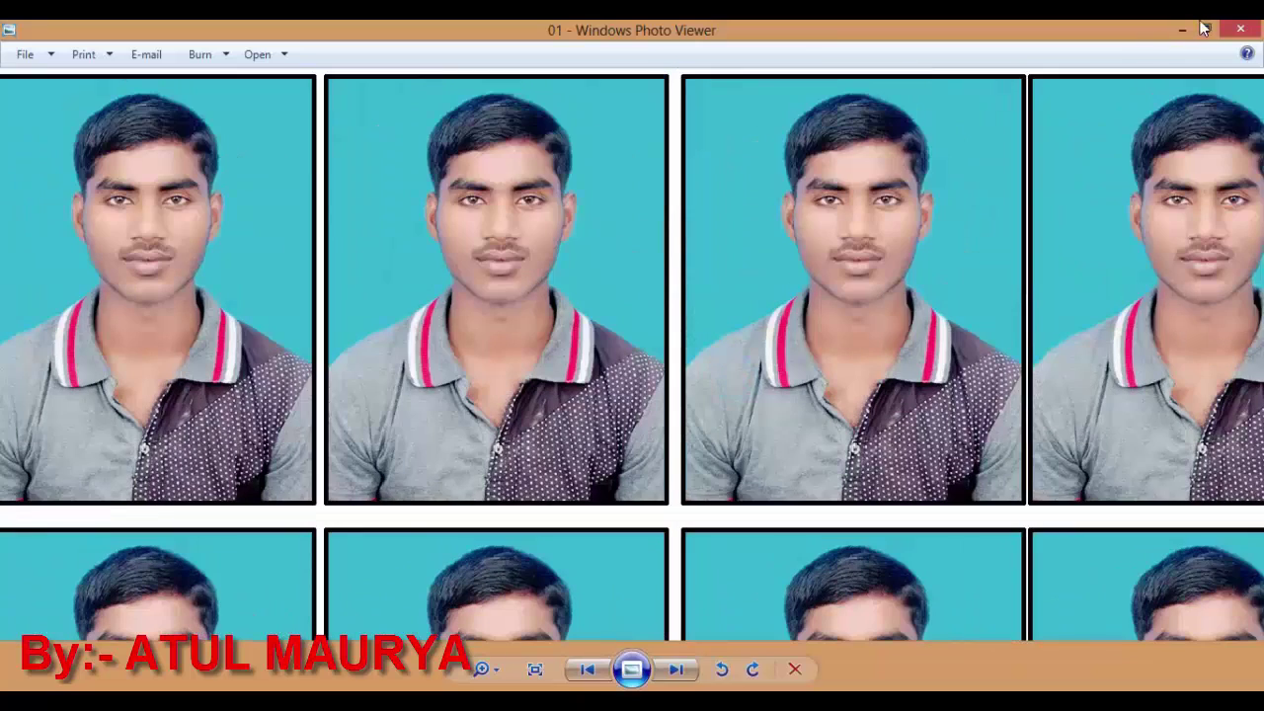
pyautogui.click(1240, 28)
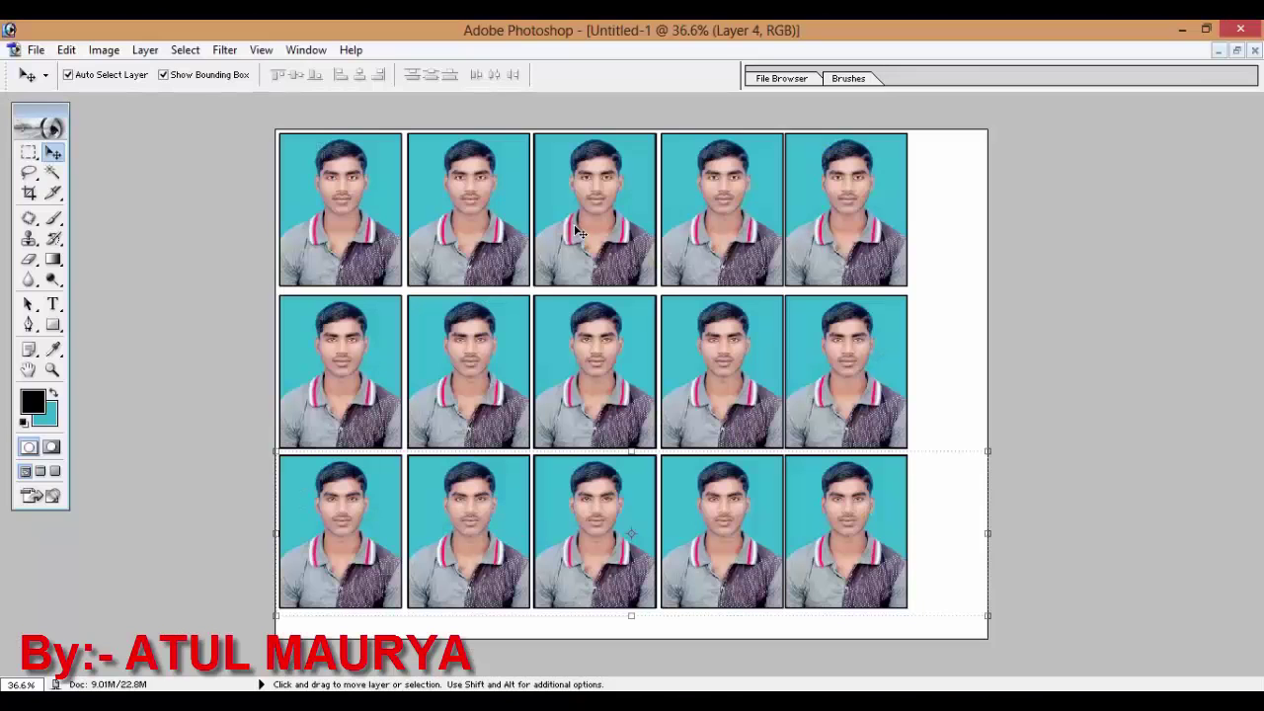
# Discard the photo sheet, save the portrait as rerr.jpg, and minimize Photoshop.
pyautogui.hotkey('ctrl', 'w')
pyautogui.click(642, 292)
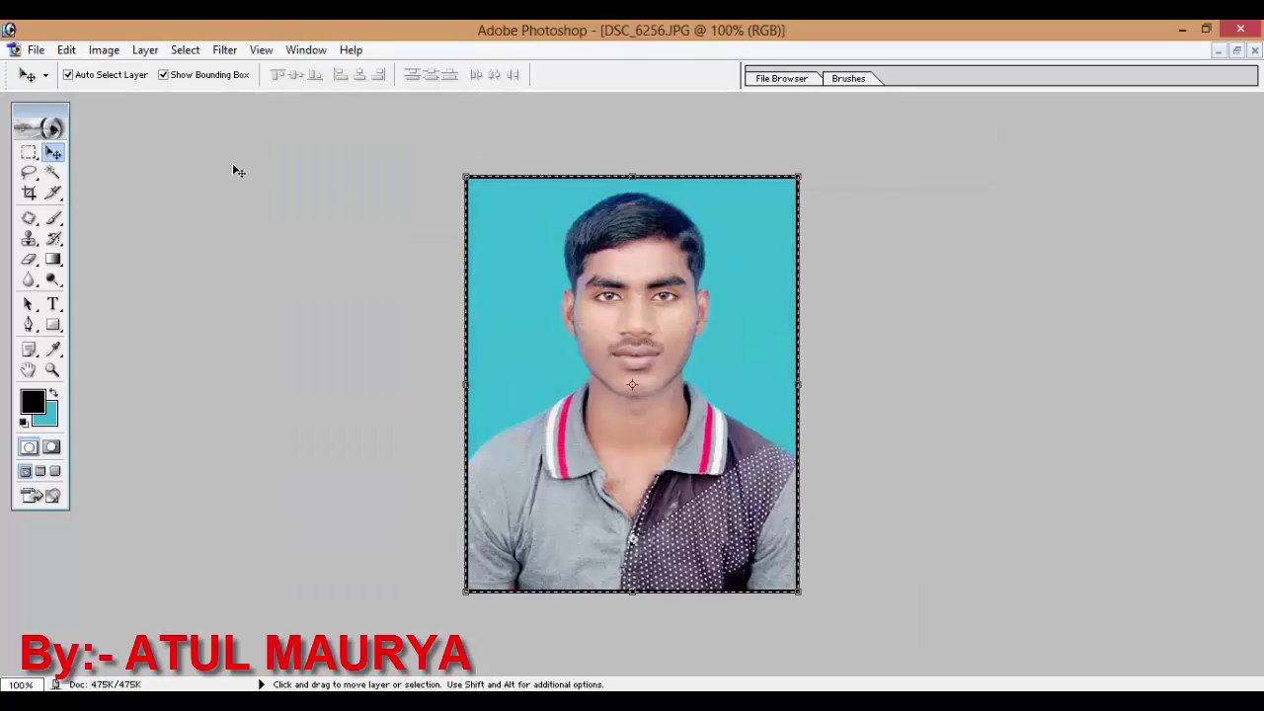
pyautogui.click(35, 50)
pyautogui.click(96, 222)
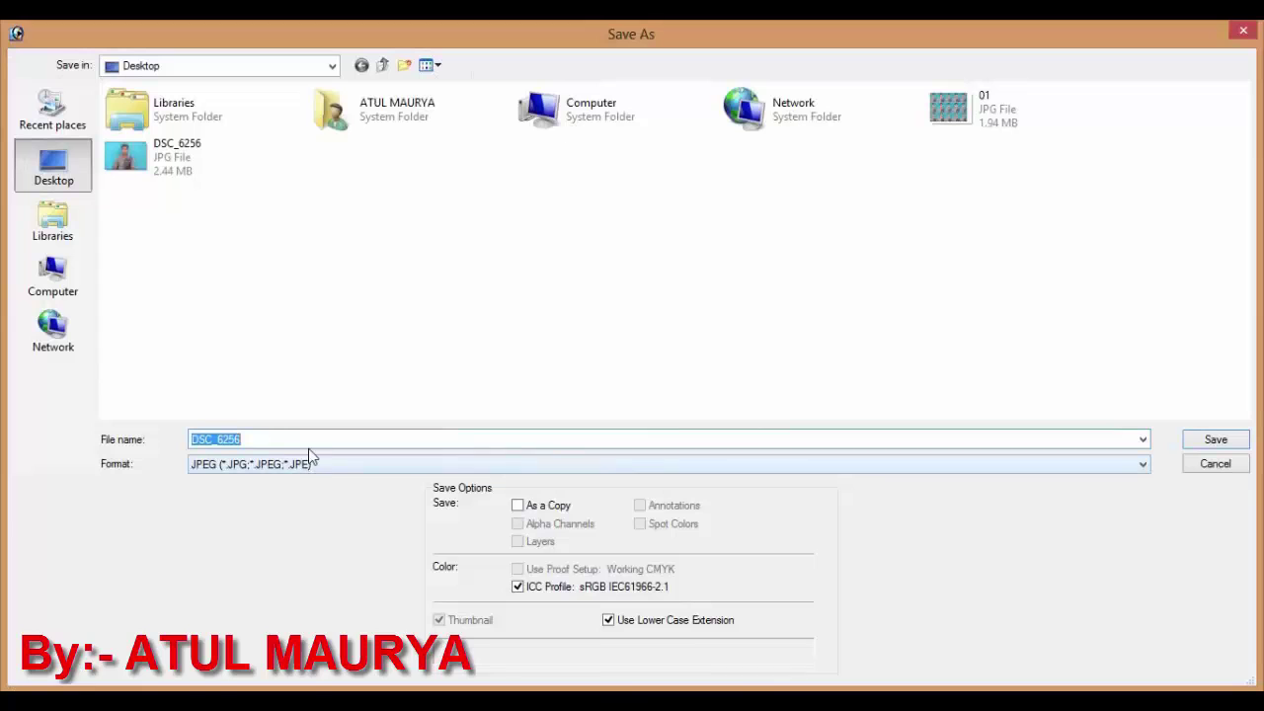
pyautogui.write('rert')
pyautogui.click(1215, 440)
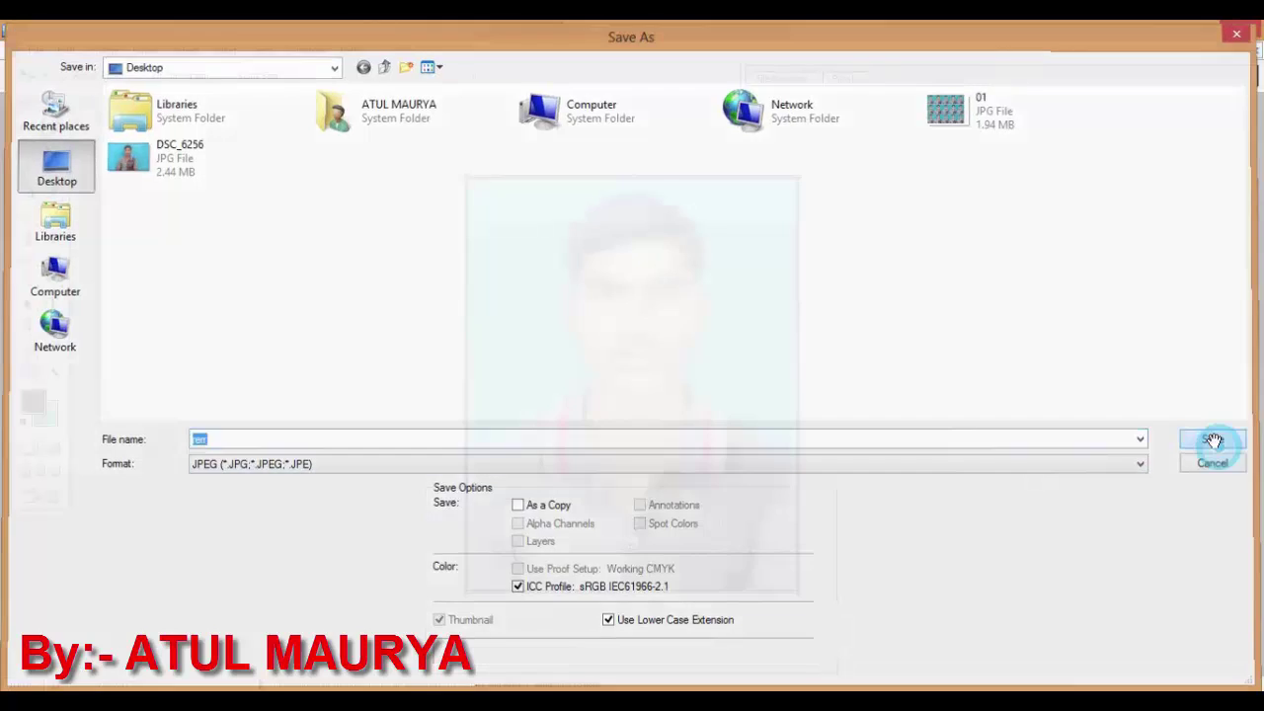
pyautogui.click(756, 236)
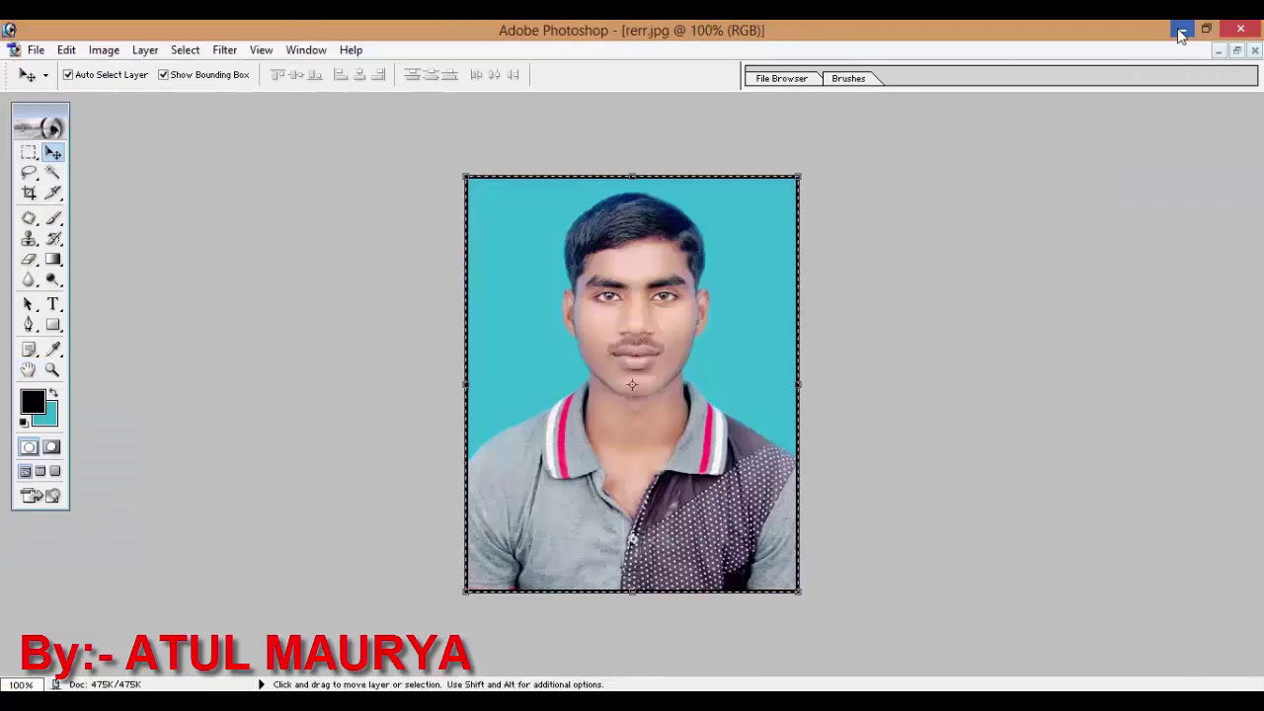
pyautogui.click(1181, 32)
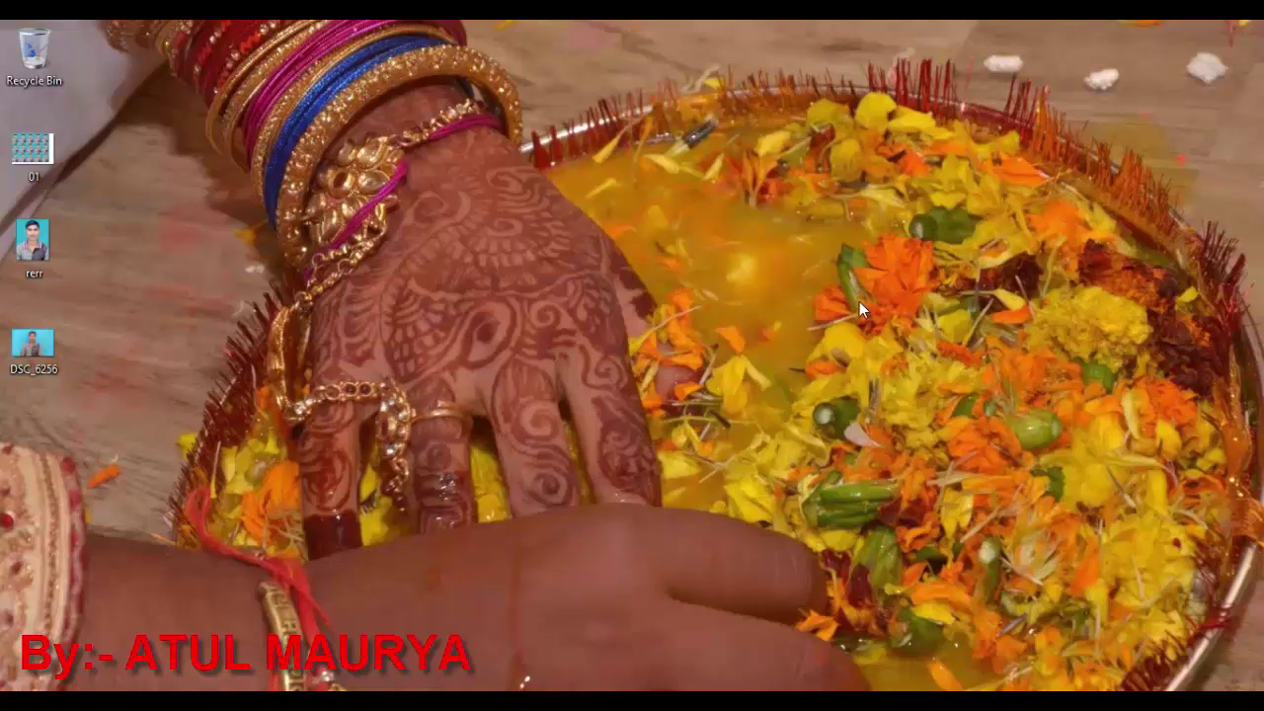